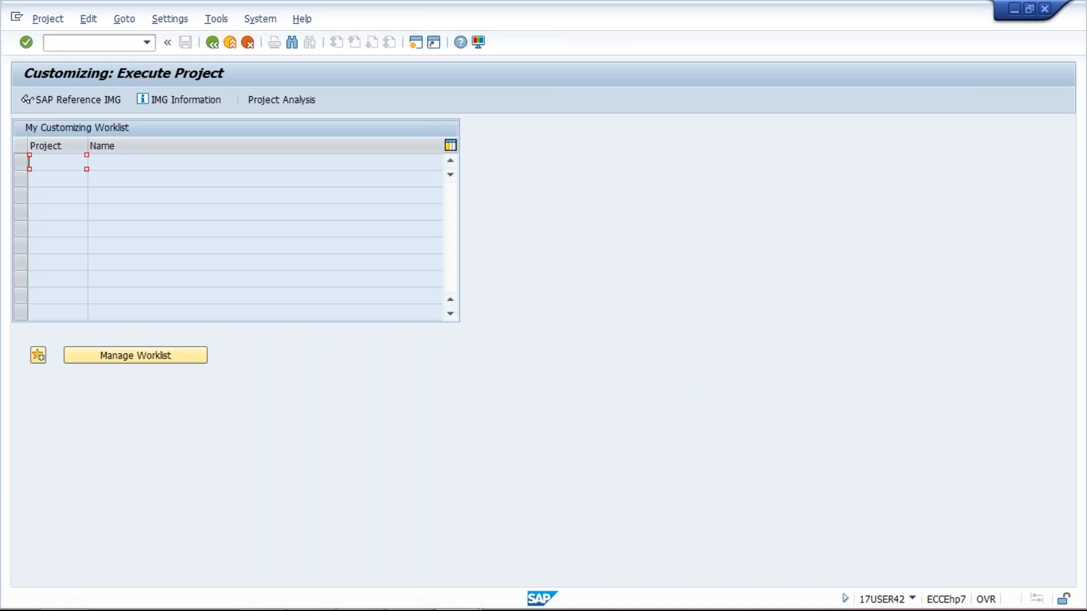
Step: Open the SAP Reference IMG and expand Financial Accounting (New), Financial Accounting Global Settings (New), Ledgers, Ledger to reach Define Ledgers for General Ledger Accounting
click(84, 103)
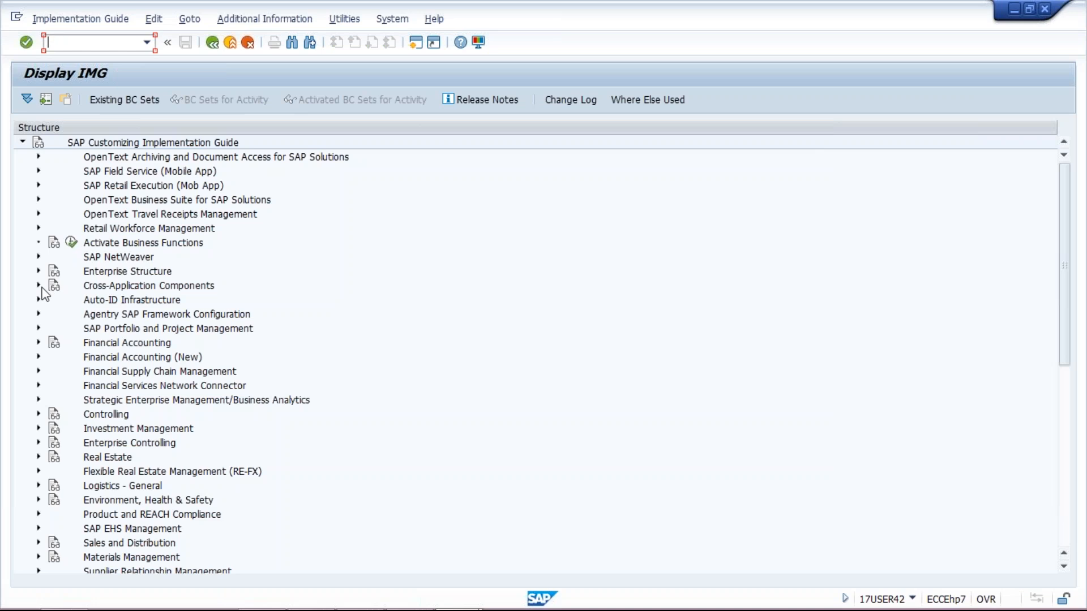
click(38, 357)
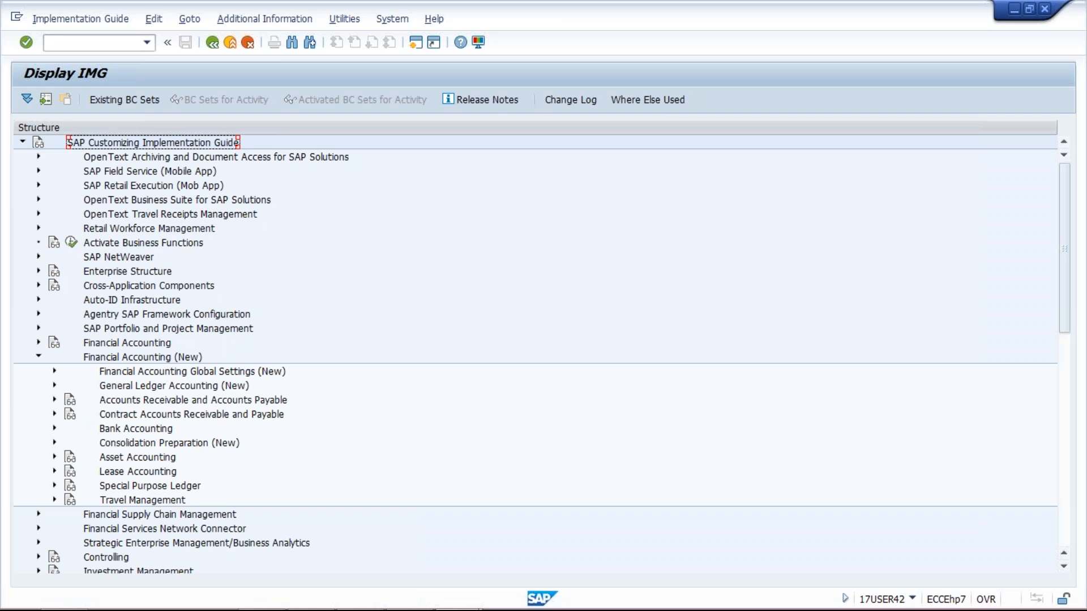
click(55, 371)
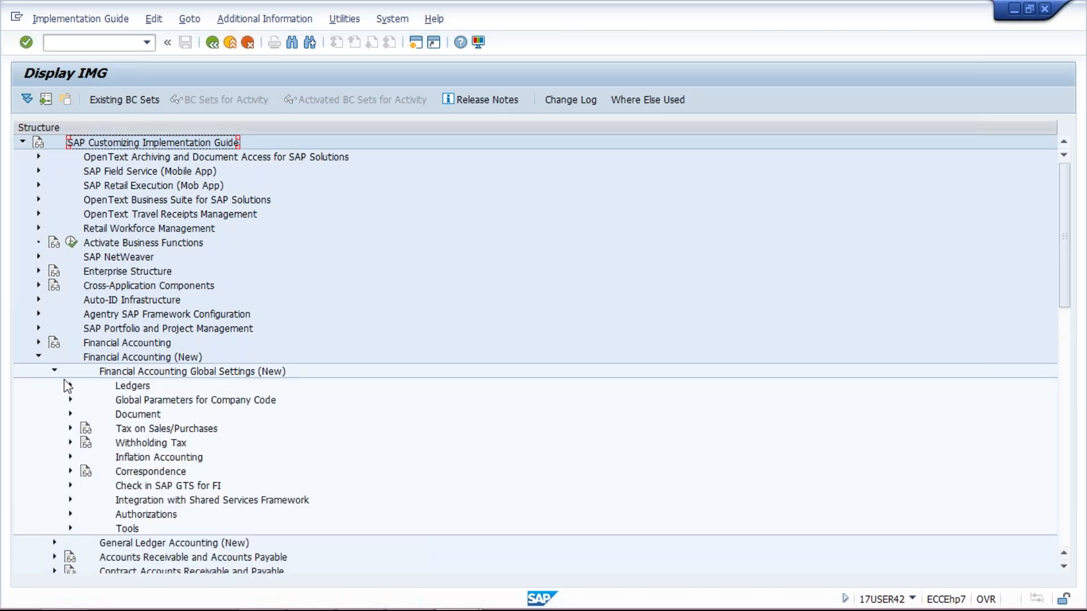
click(70, 386)
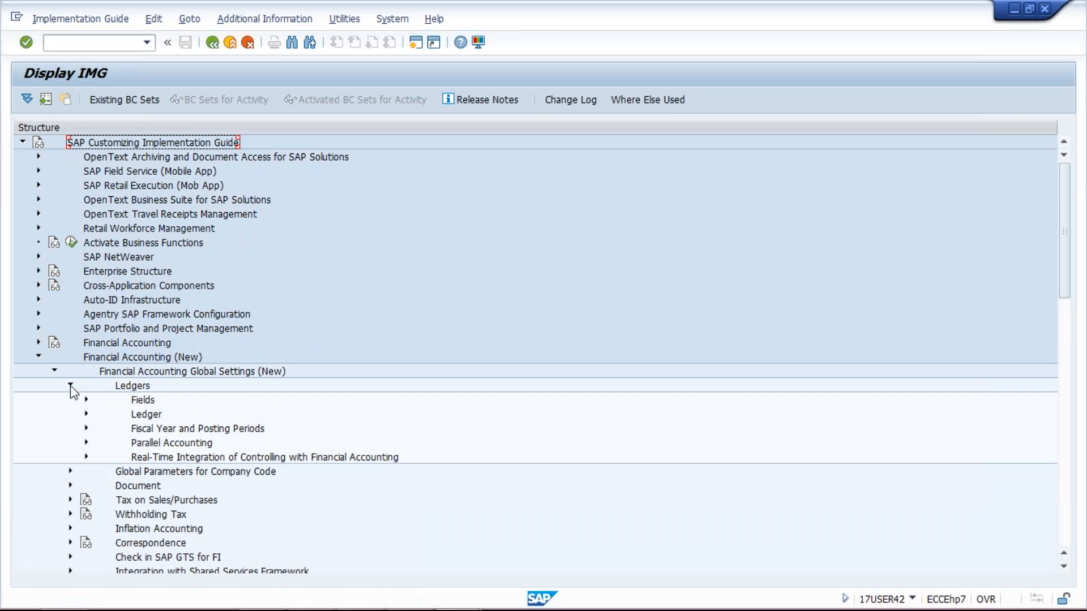
click(87, 415)
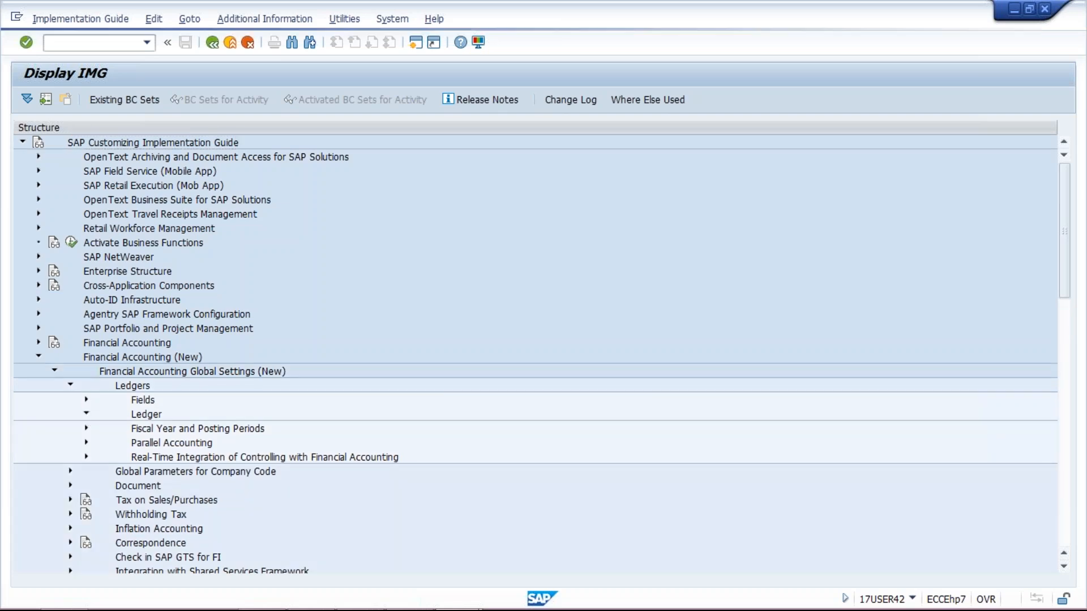
click(221, 430)
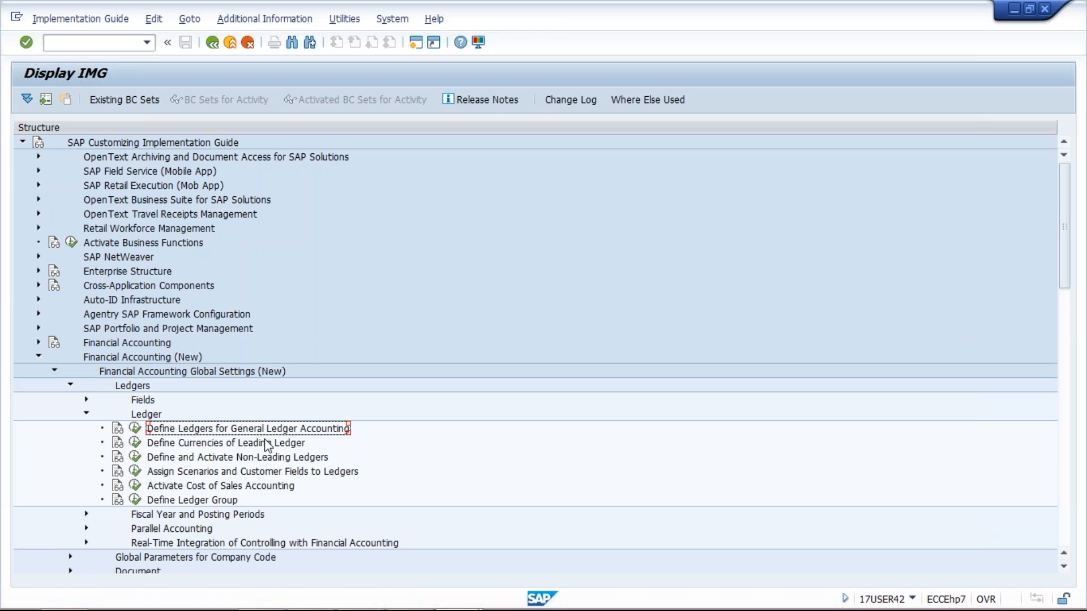
Step: Create a new SAP session, and copy the view name V_FAGL_T881 from configuration step 1 on the PowerPoint slide
click(418, 45)
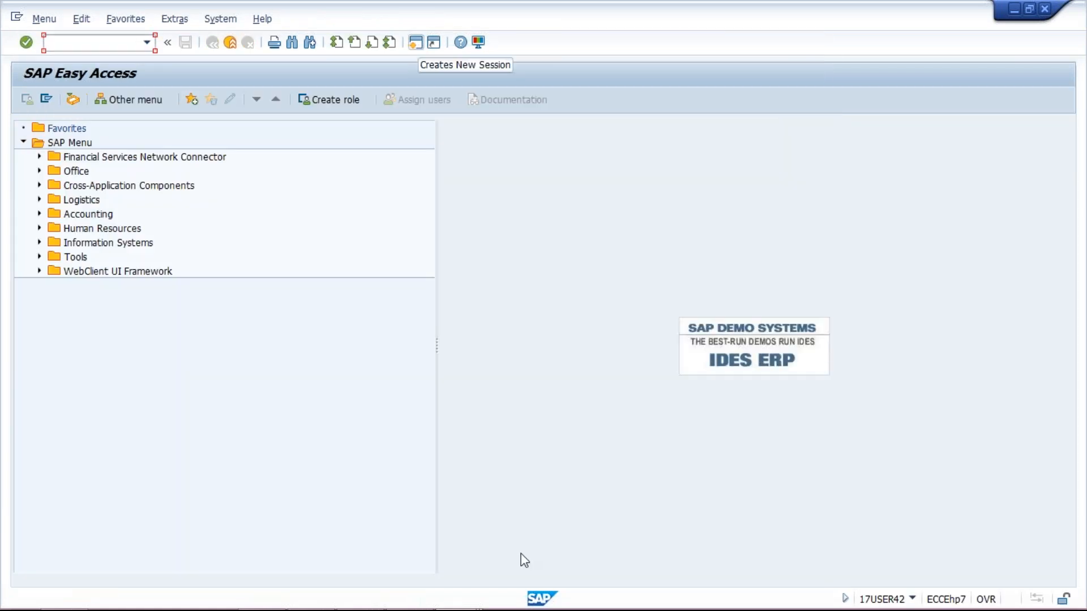
mouse_move(409, 597)
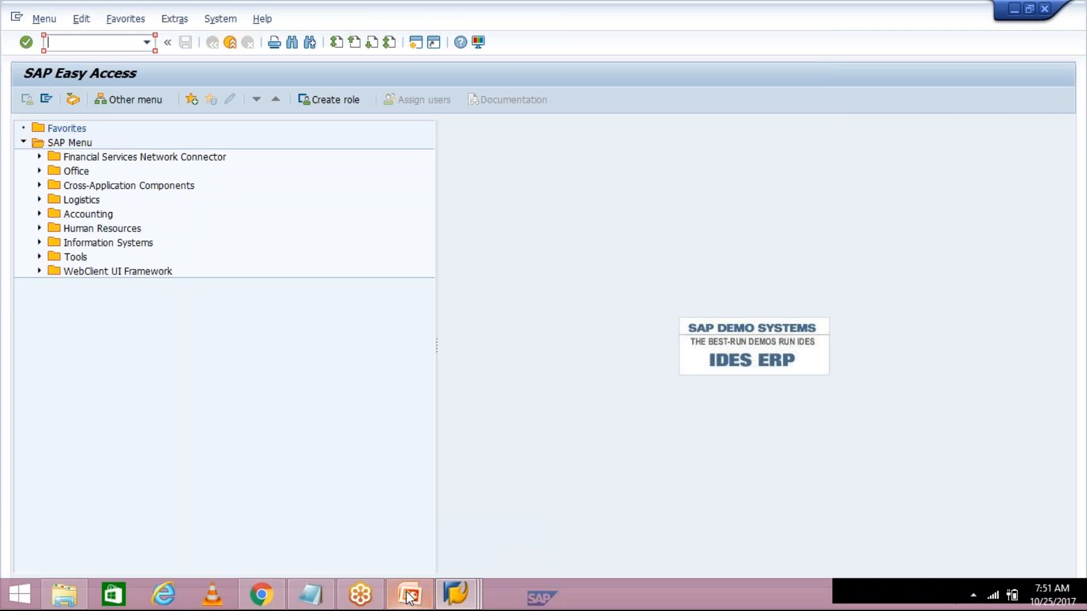
click(409, 597)
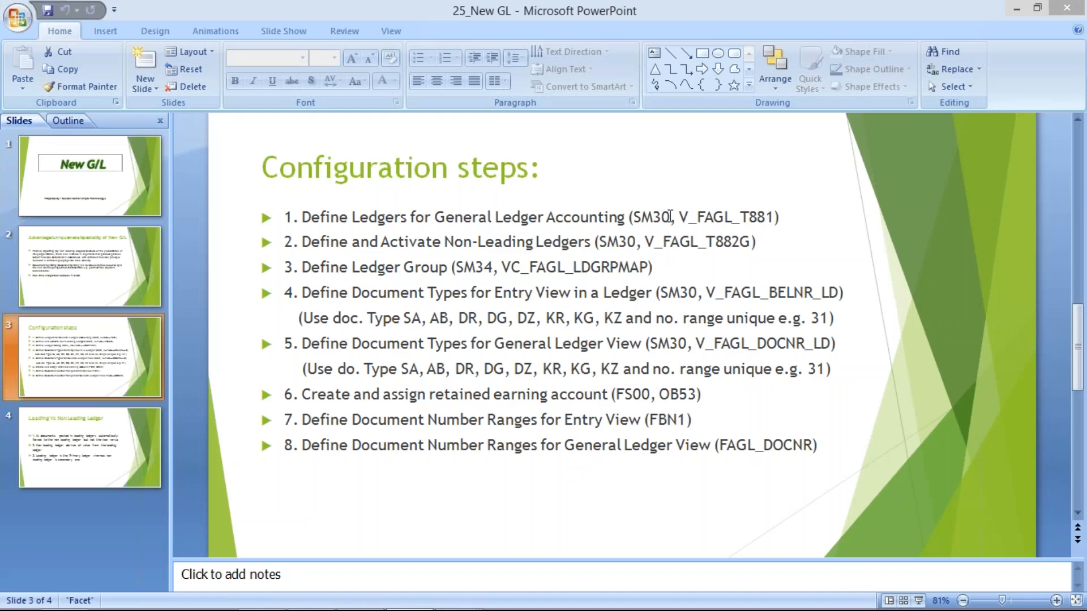
click(669, 217)
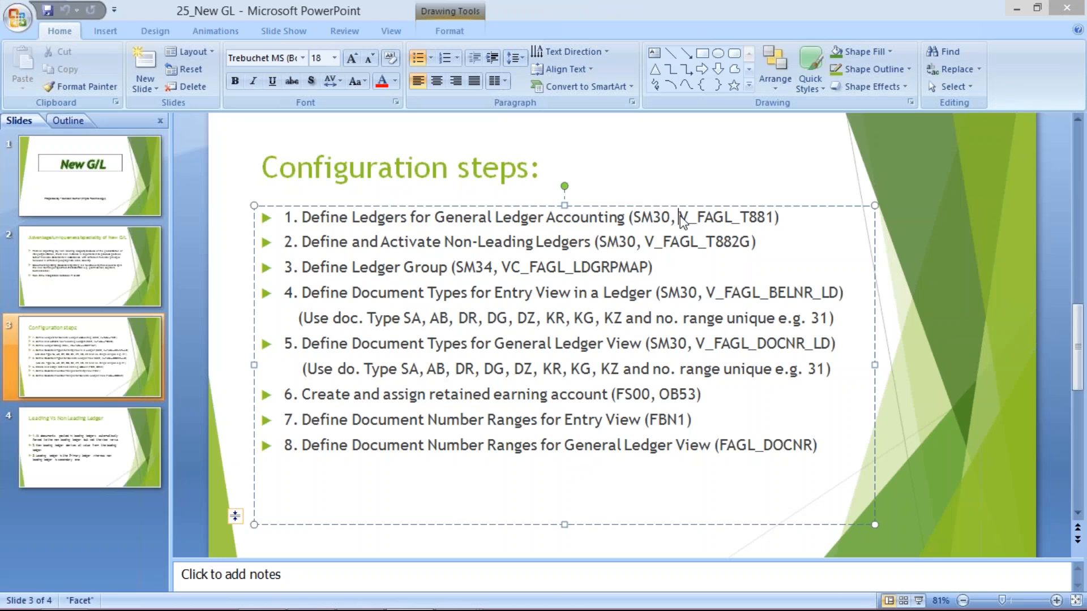
drag(678, 218, 773, 218)
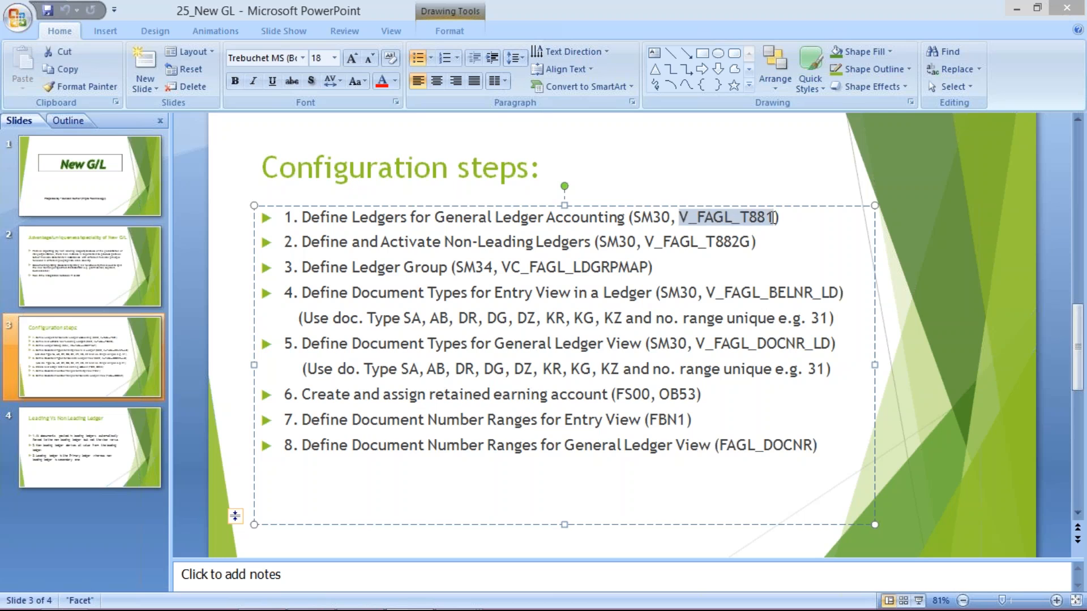
key(ctrl+c)
Step: Return to the new SAP session and start transaction SM30, as given for configuration step 1 on the slide
key(alt+Tab)
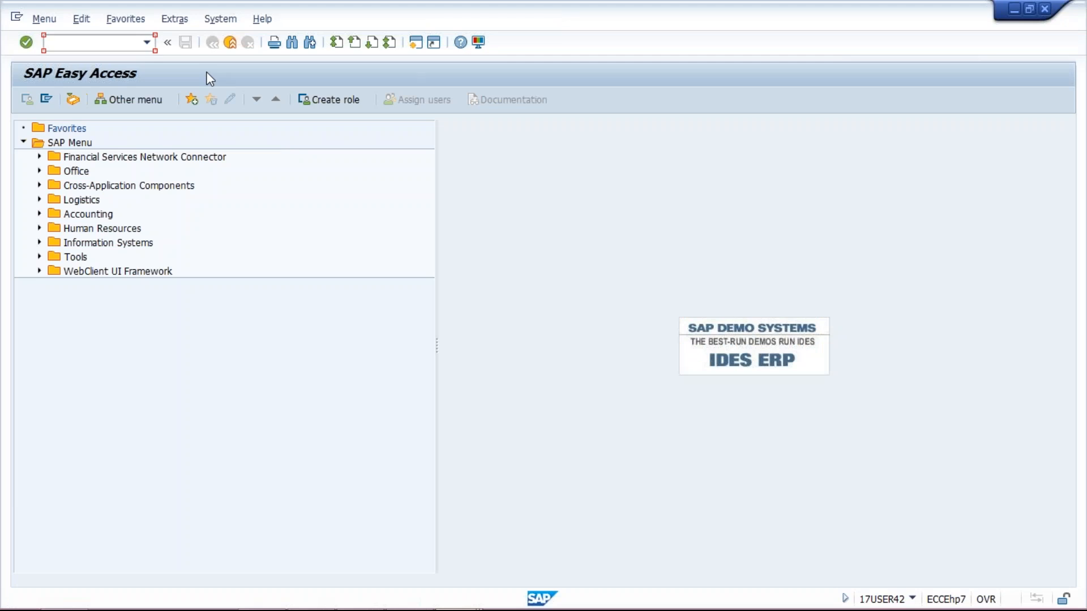
key(alt+Tab)
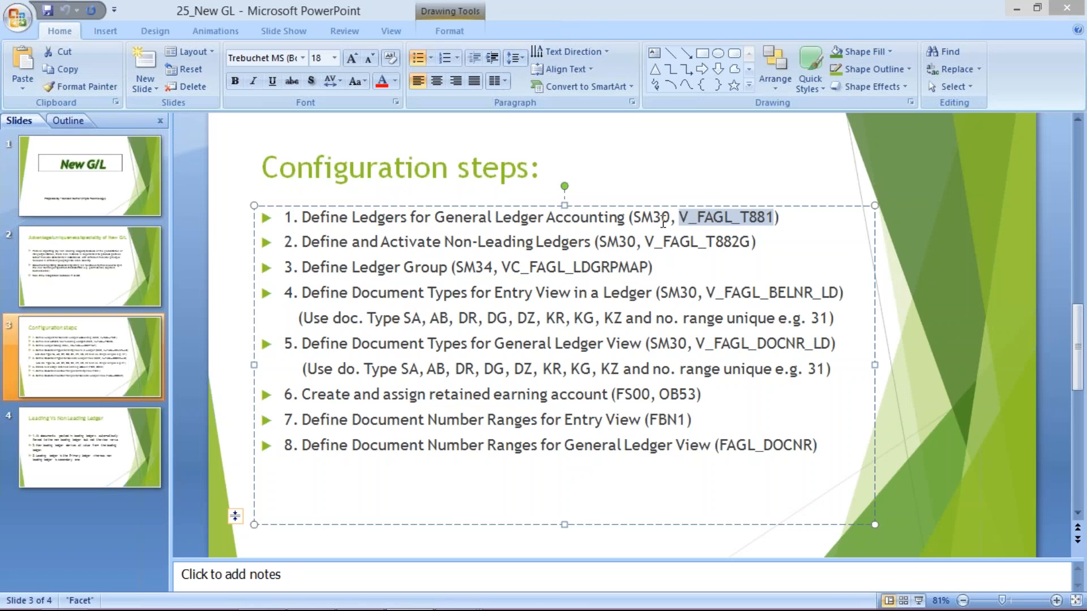
key(alt+Tab)
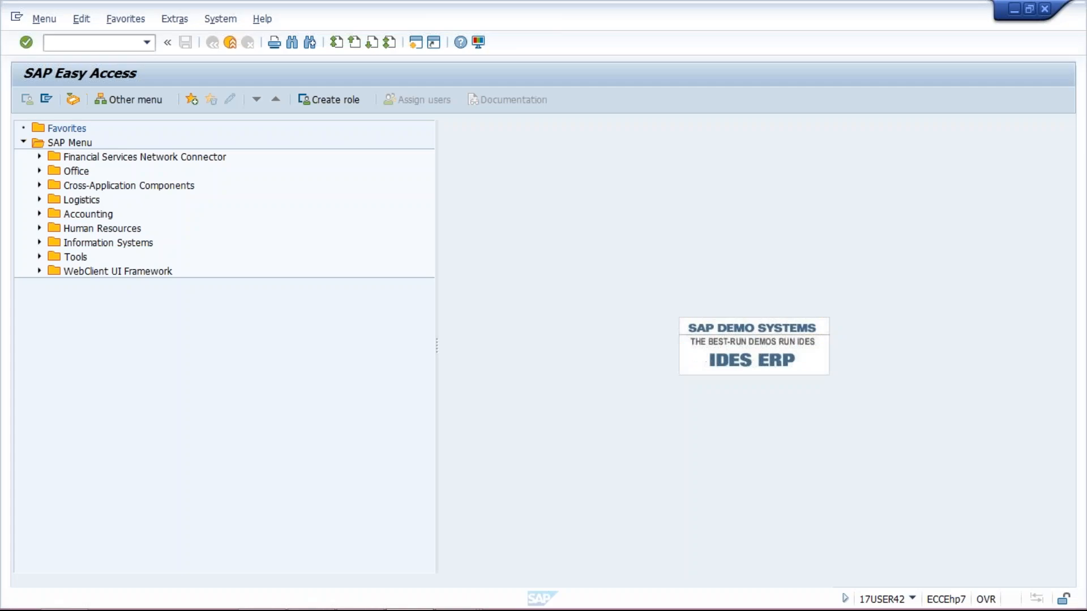
text(sm30)
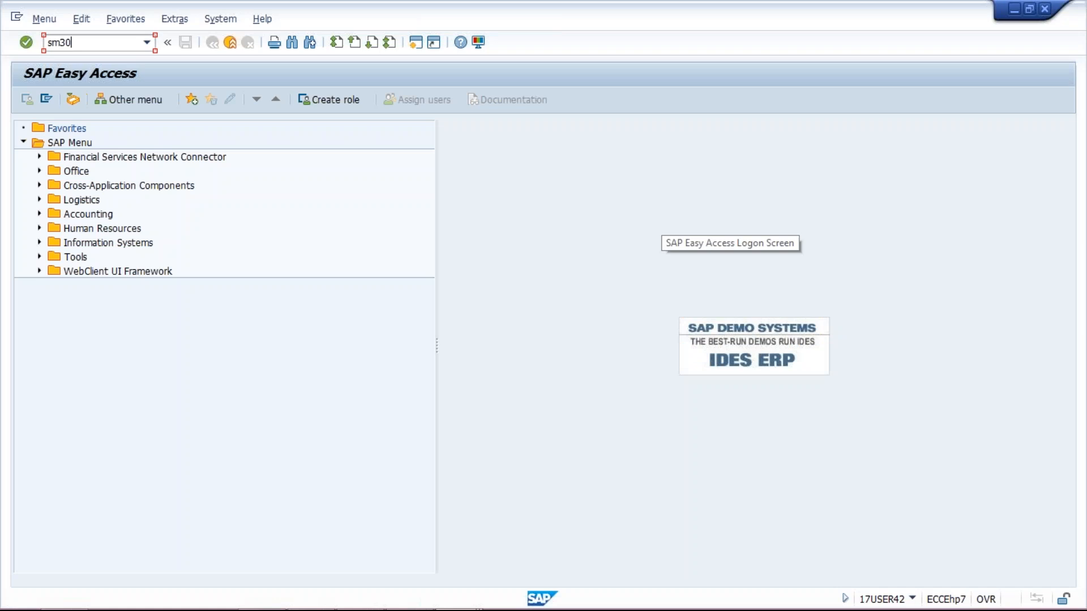
key(Return)
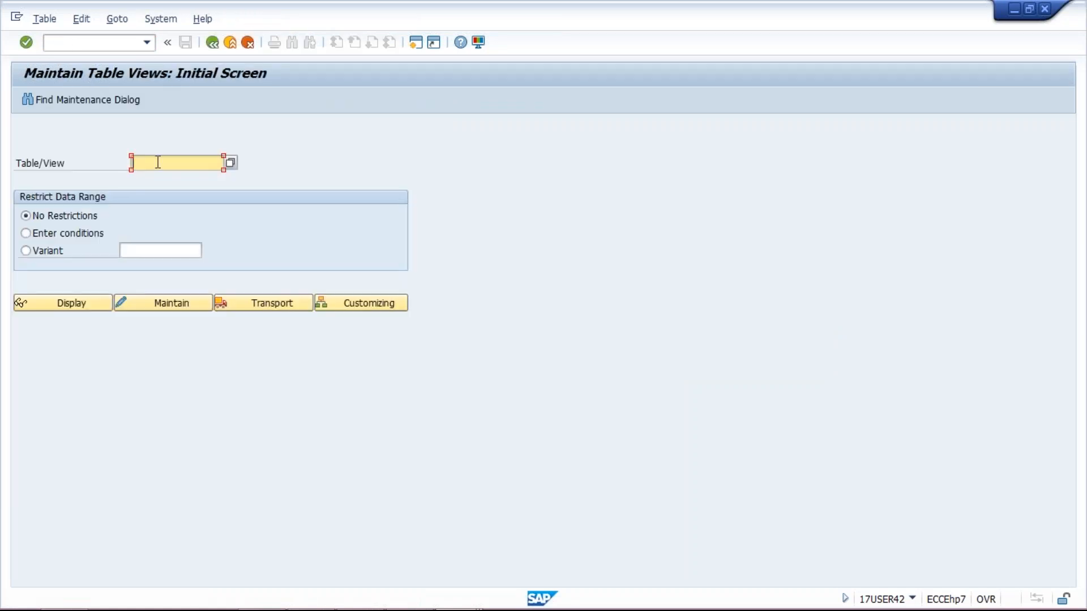
Step: Enter V_FAGL_T881 as the table/view and open it for maintenance
key(alt+Tab)
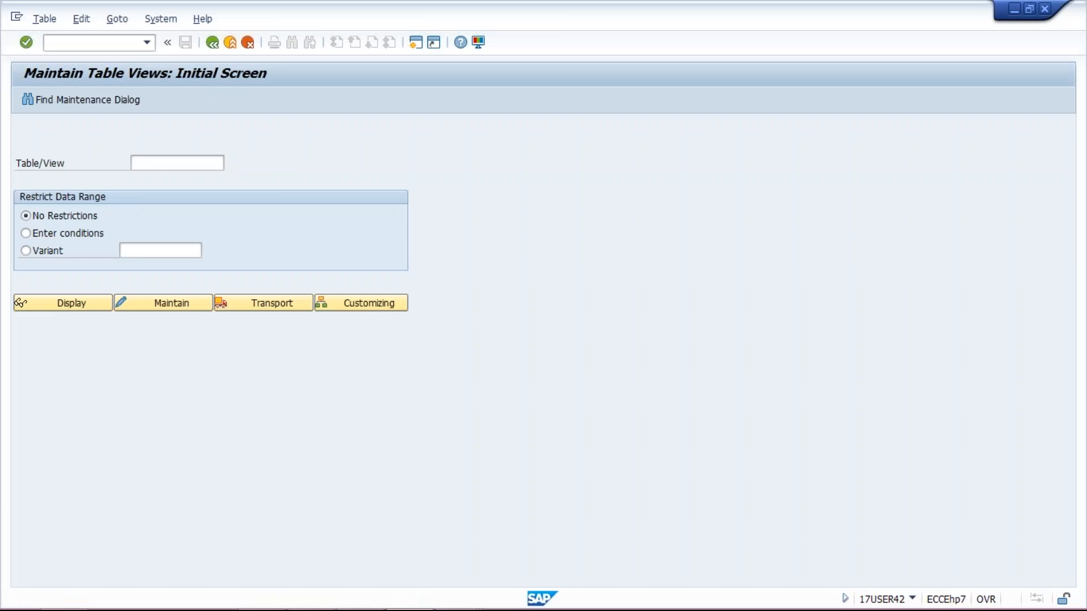
key(ctrl+v)
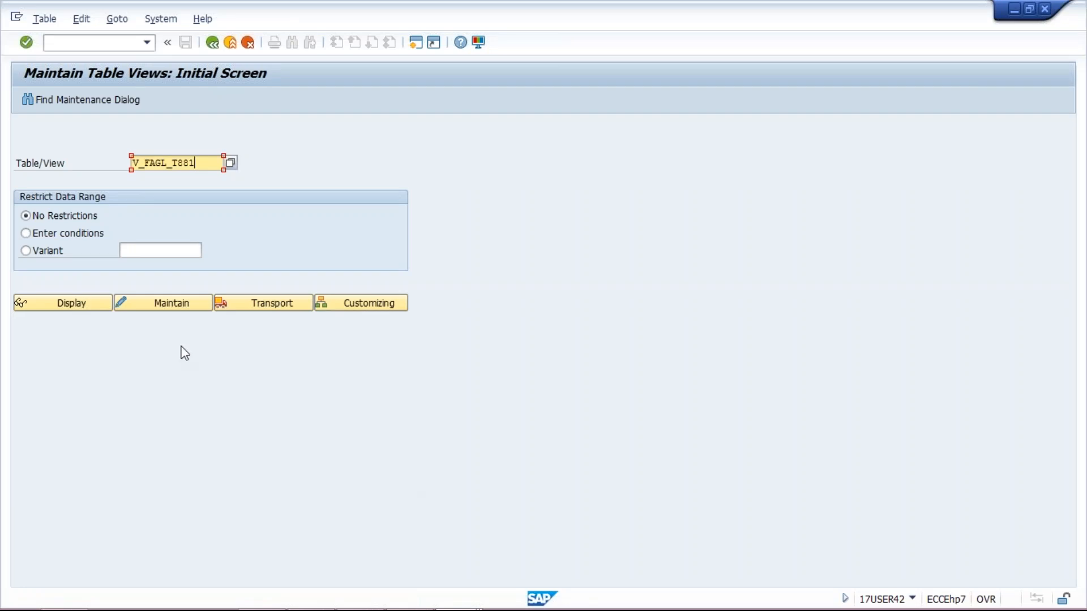
click(180, 301)
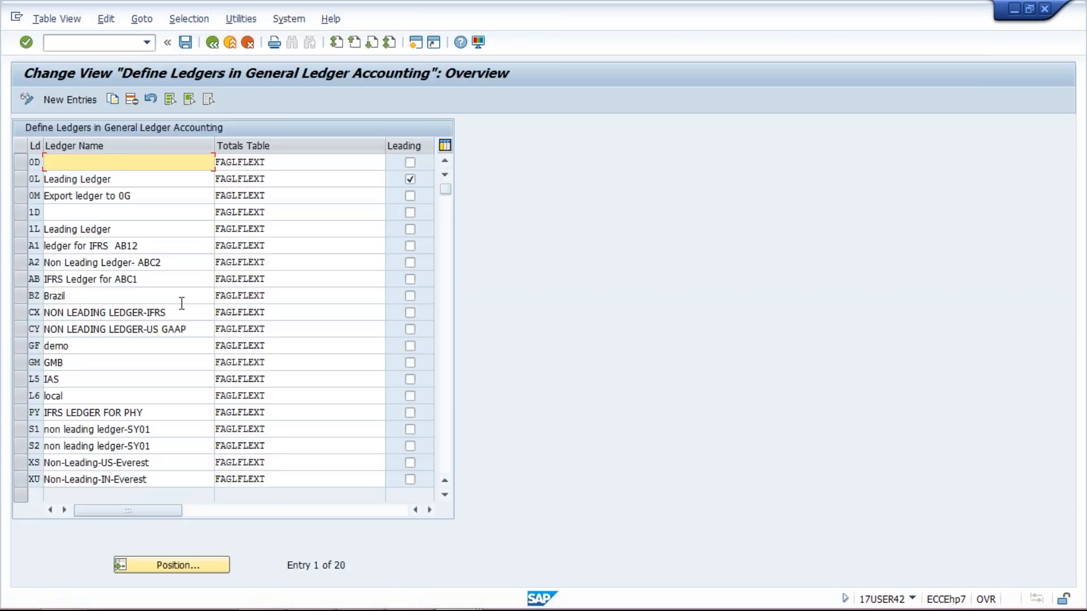
Step: In the IMG session, view the locked data of Define Ledgers for General Ledger Accounting in display mode and return to the IMG structure
mouse_move(473, 600)
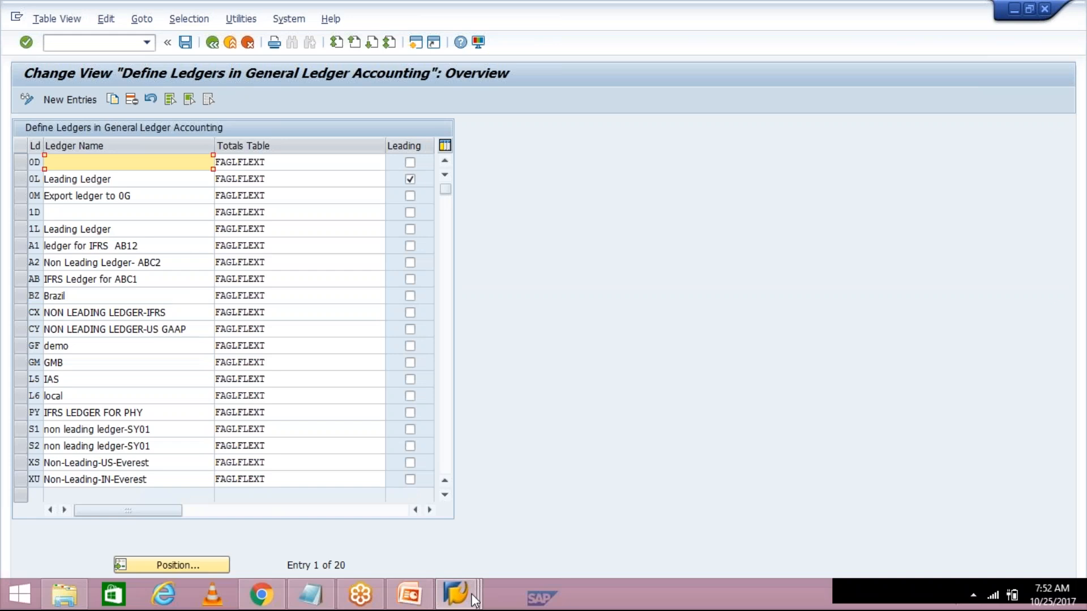
click(450, 517)
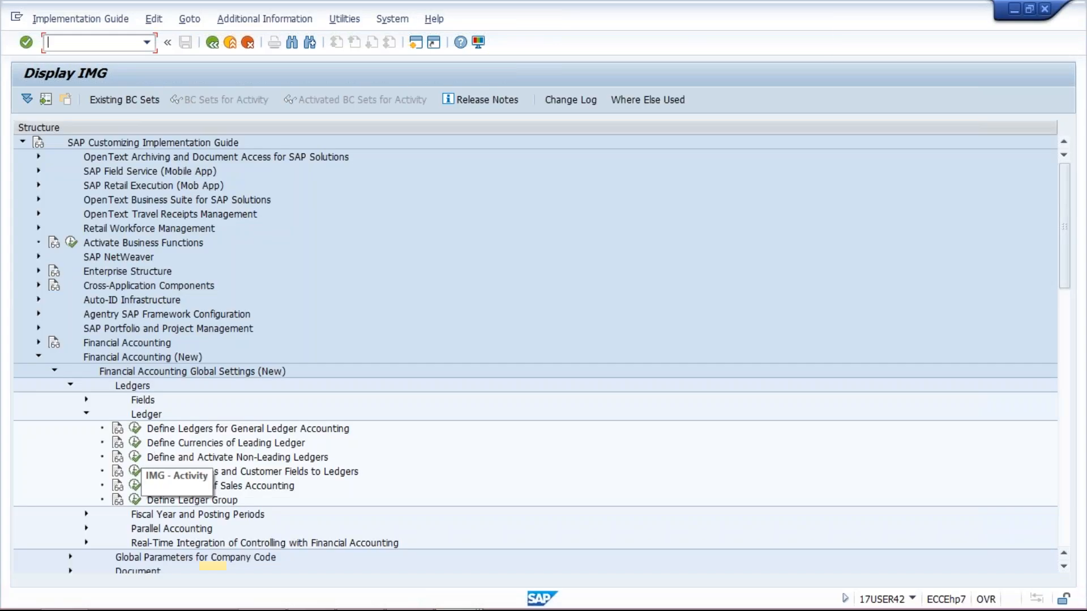
click(135, 428)
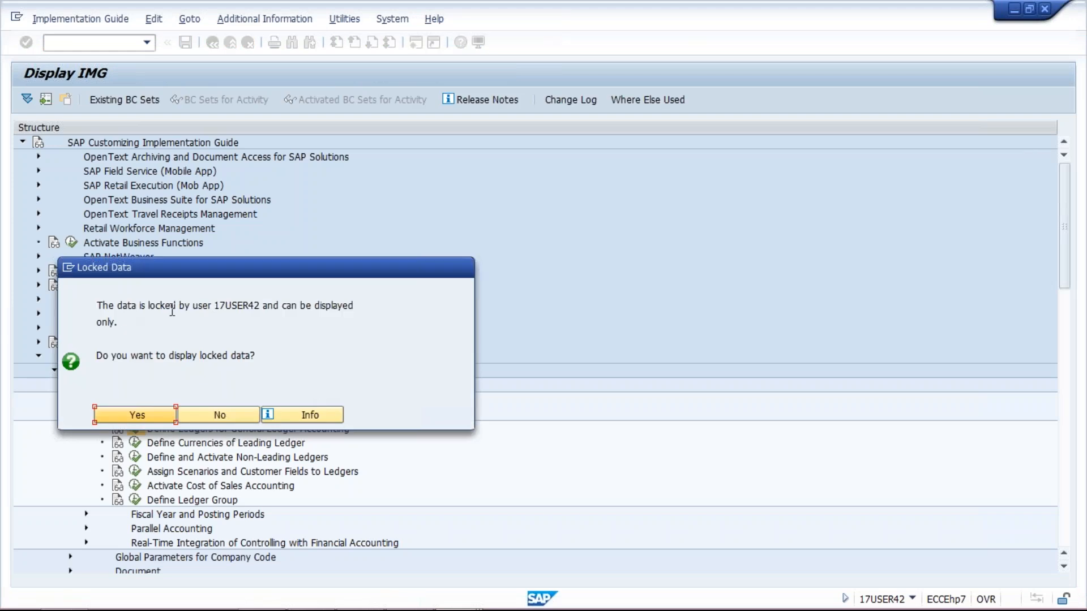
drag(215, 306, 259, 305)
click(119, 410)
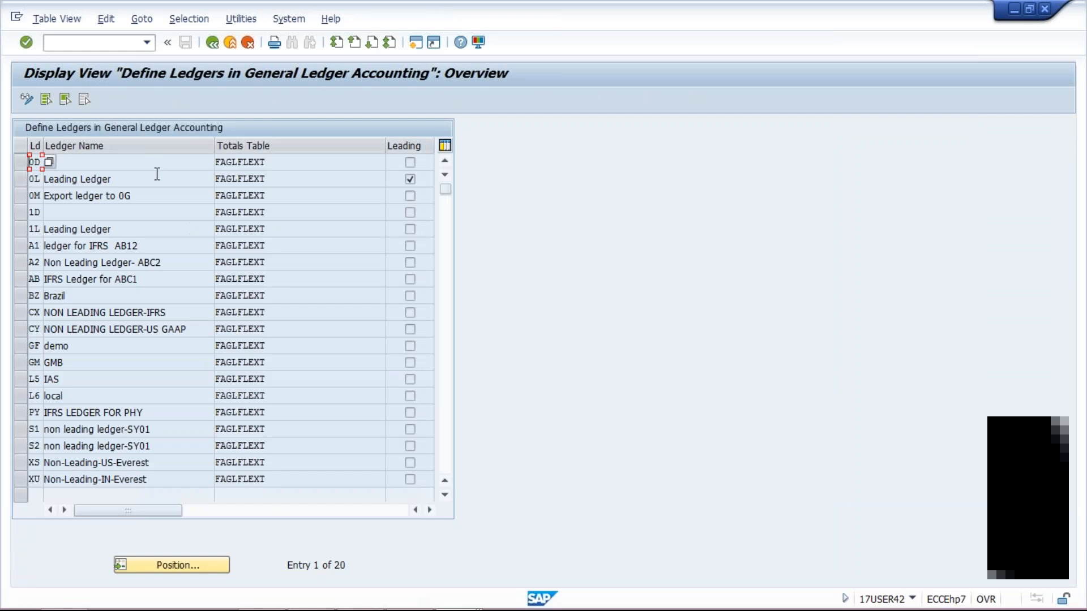
click(154, 164)
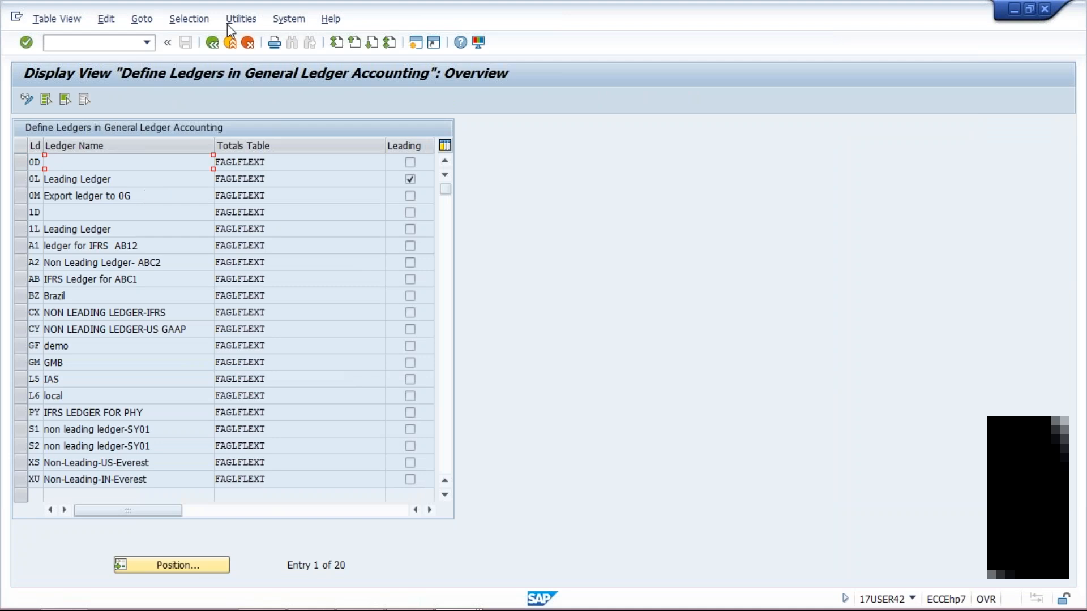
click(211, 42)
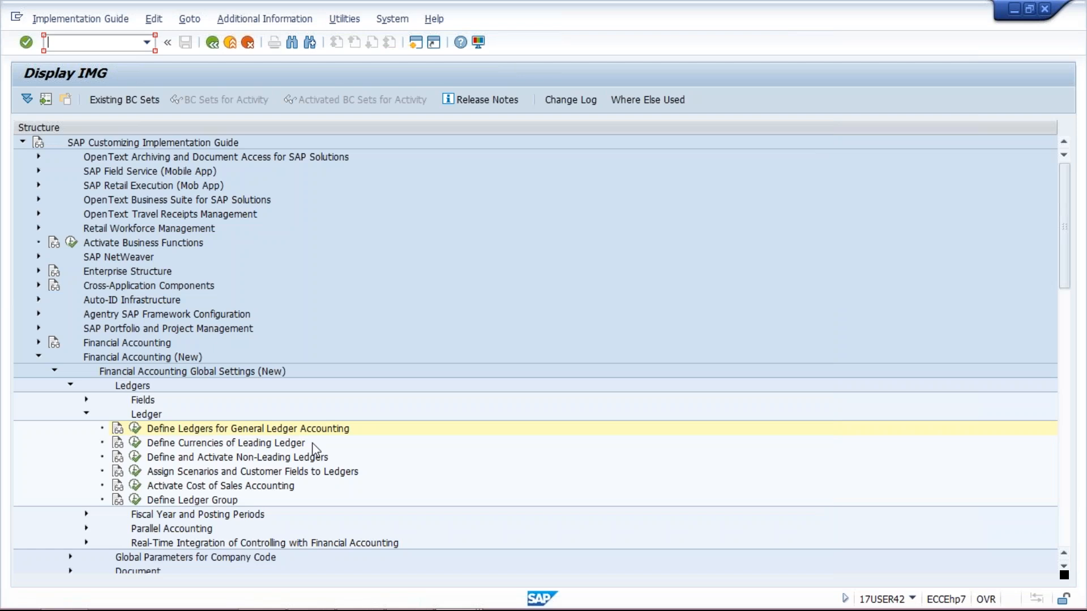
Step: In the session with the editable ledger view, add a new ledger entry T6 named "Non Leading Ledger for TM10"
mouse_move(315, 608)
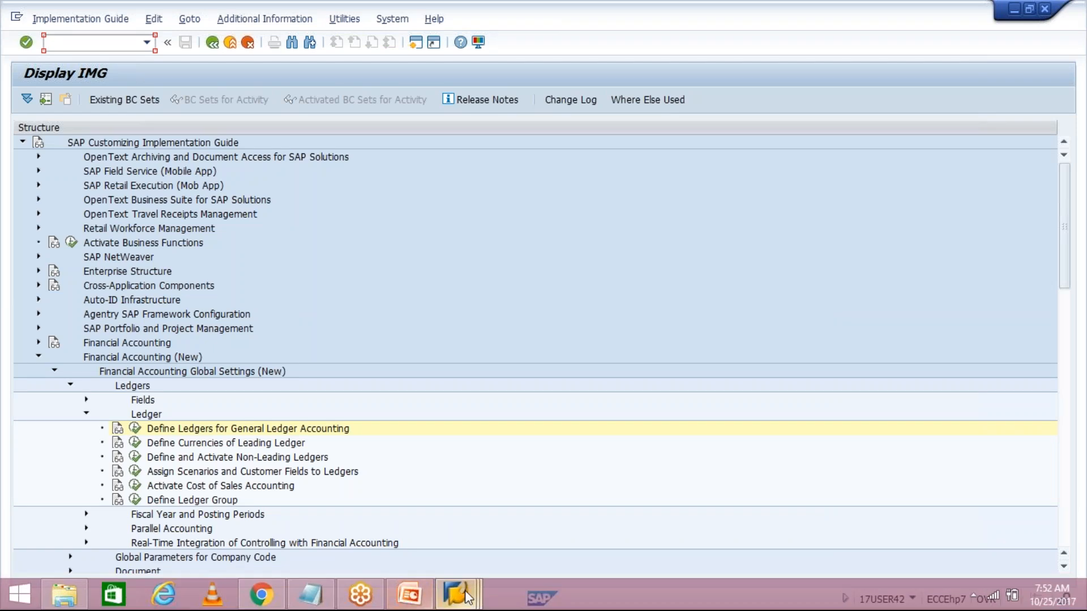
click(638, 483)
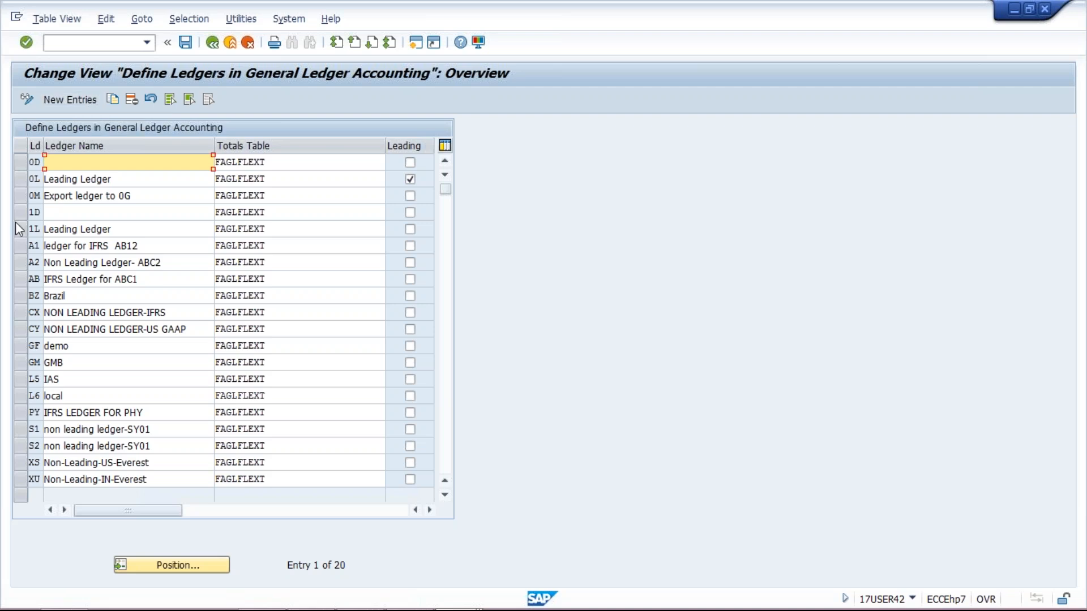
click(76, 100)
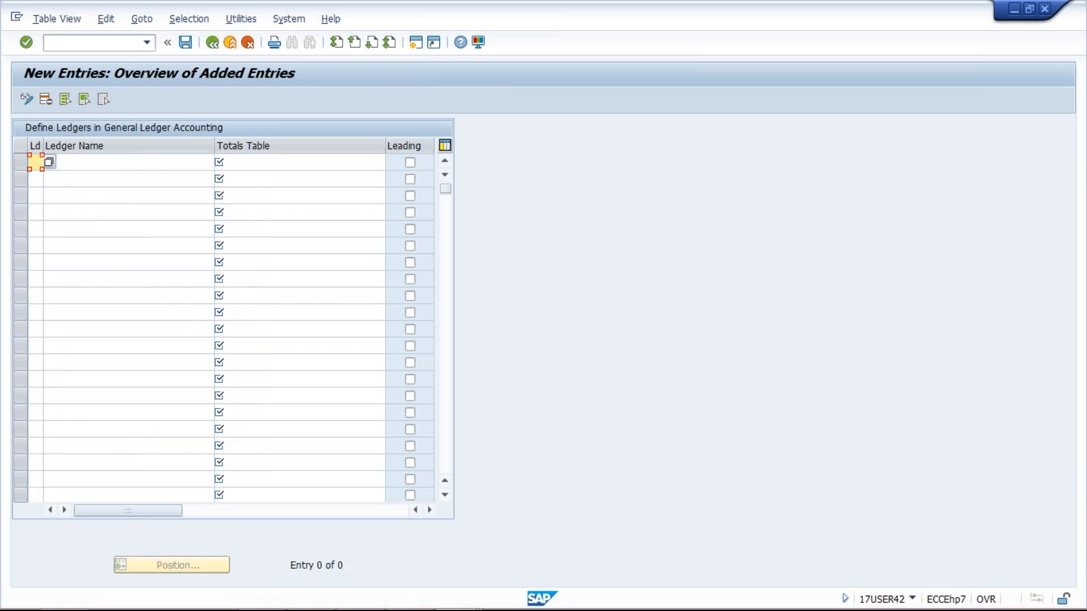
text(T)
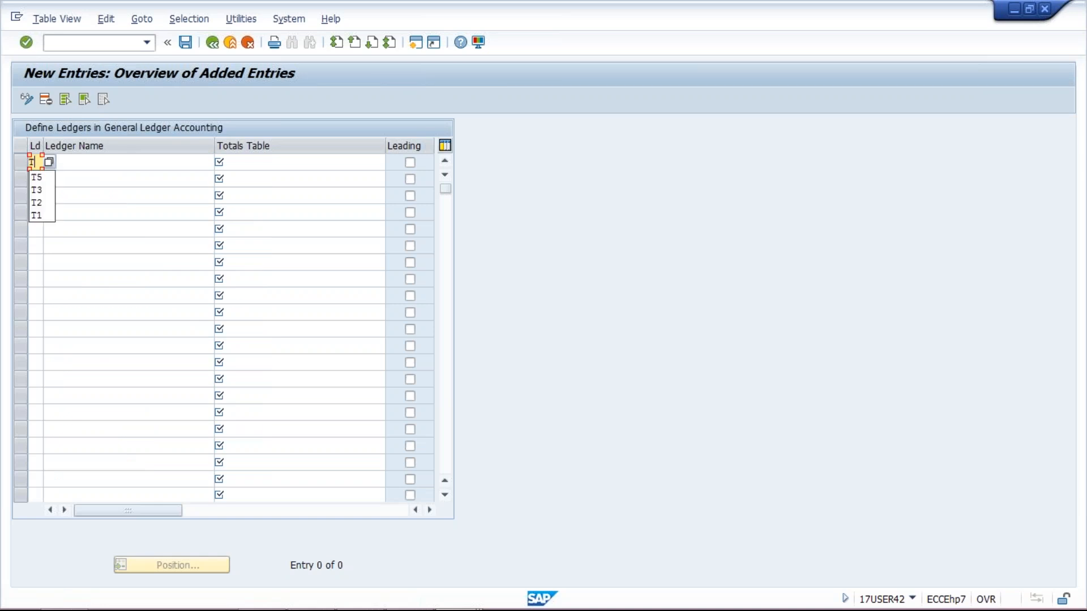
text(6)
key(Tab)
text(N)
key(Down)
key(Return)
key(BackSpace)
key(BackSpace)
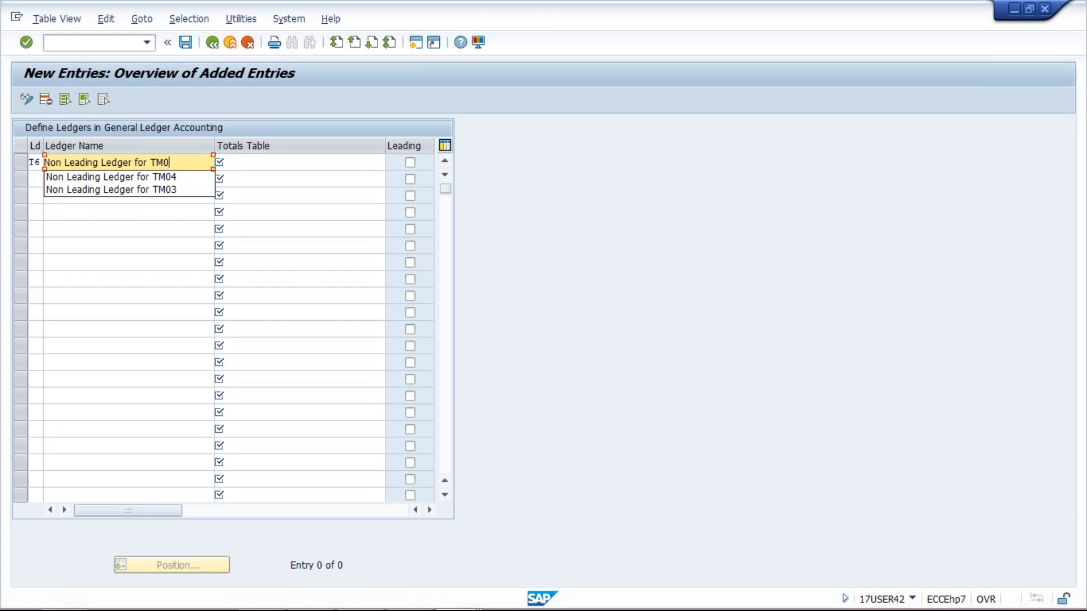
text(10)
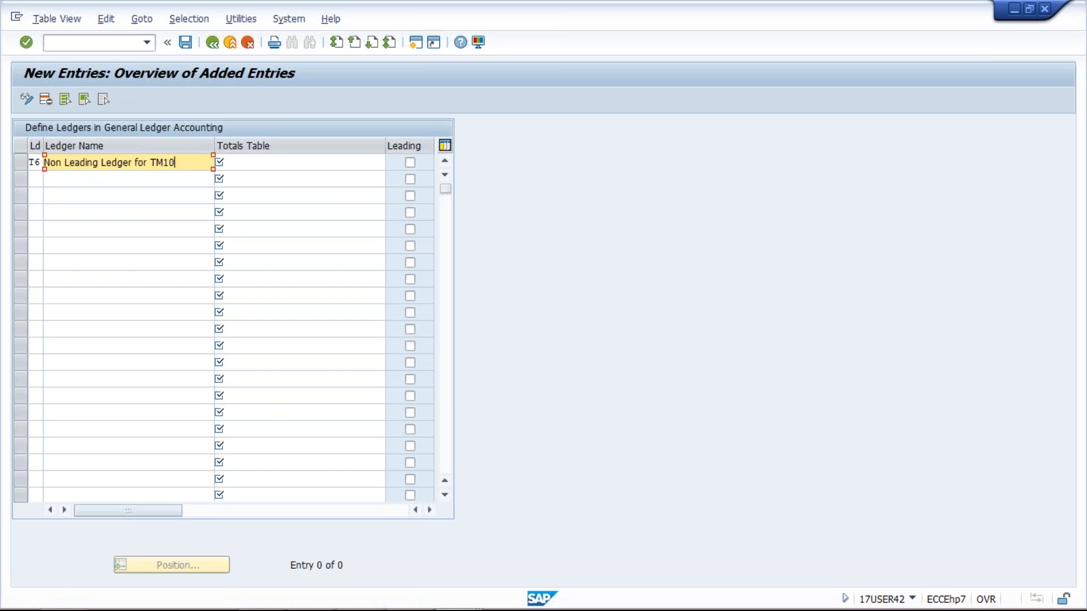
Step: Assign totals table FAGLFLEXT to ledger T6, validate the entry and acknowledge the information dialog
key(Tab)
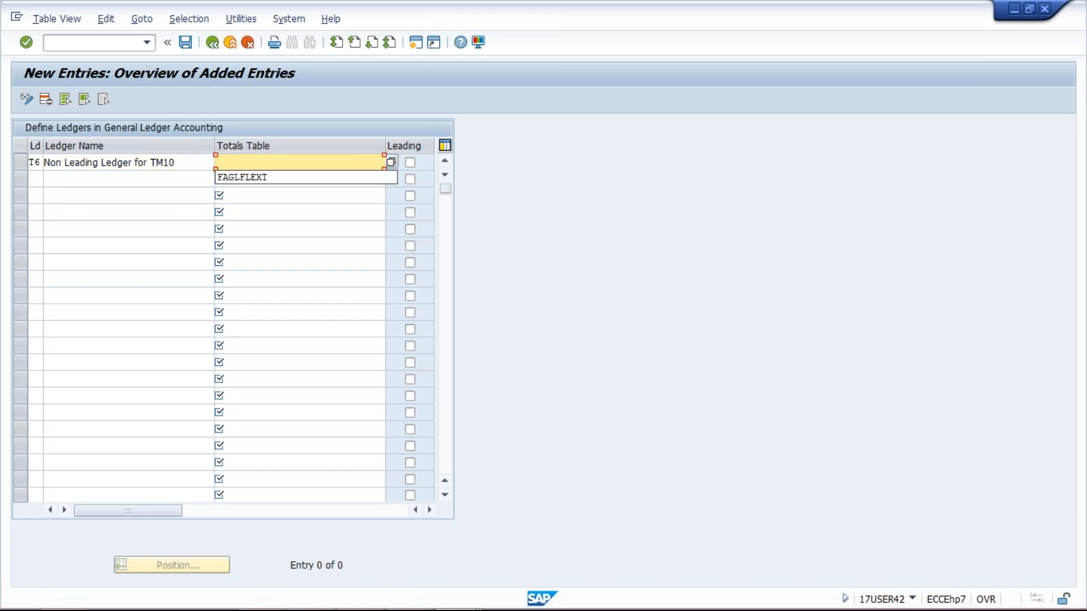
key(Down)
key(Return)
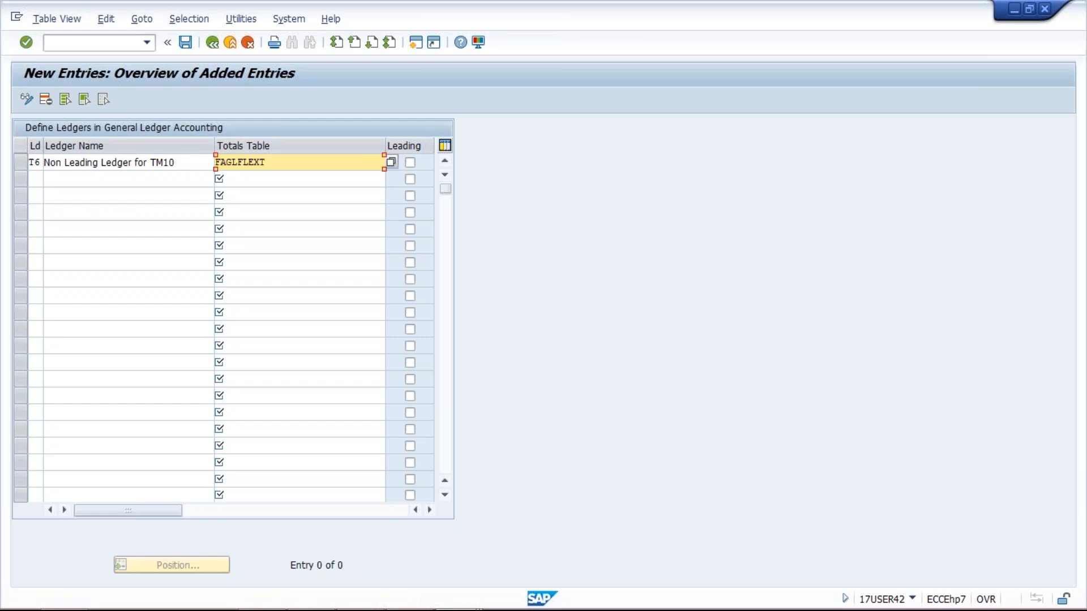
key(Return)
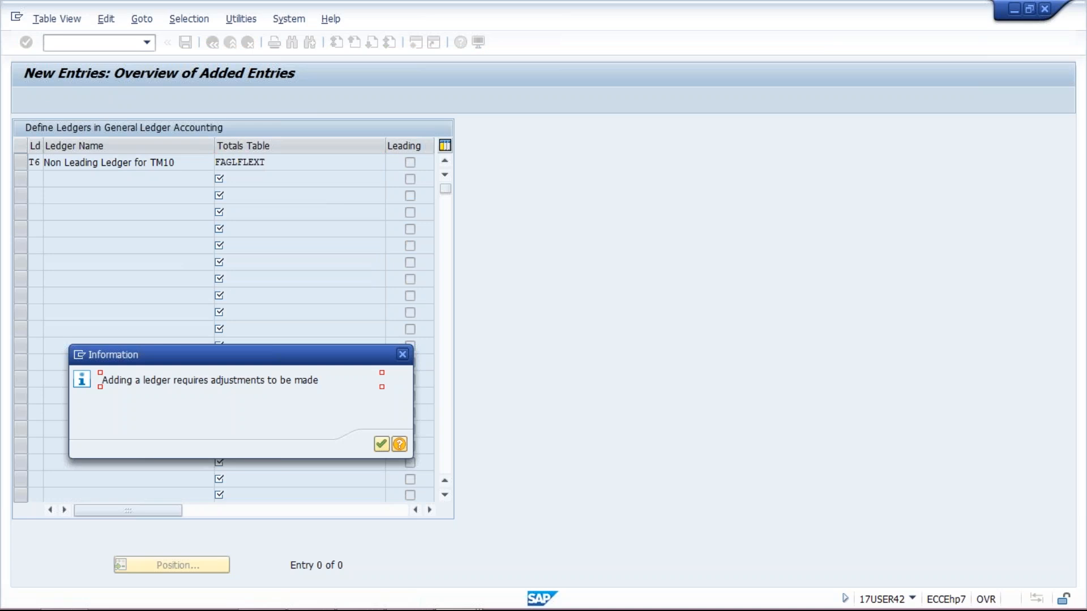
key(Return)
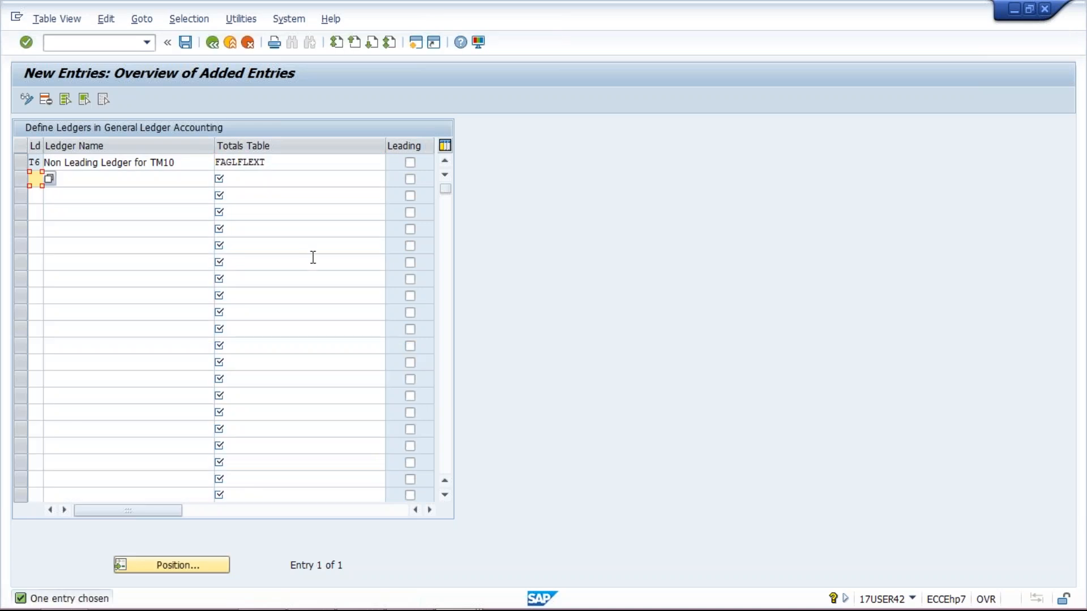
Step: Save ledger T6 under customizing request EH7K900950, acknowledge the ledger group information and return to the ledger overview
click(186, 43)
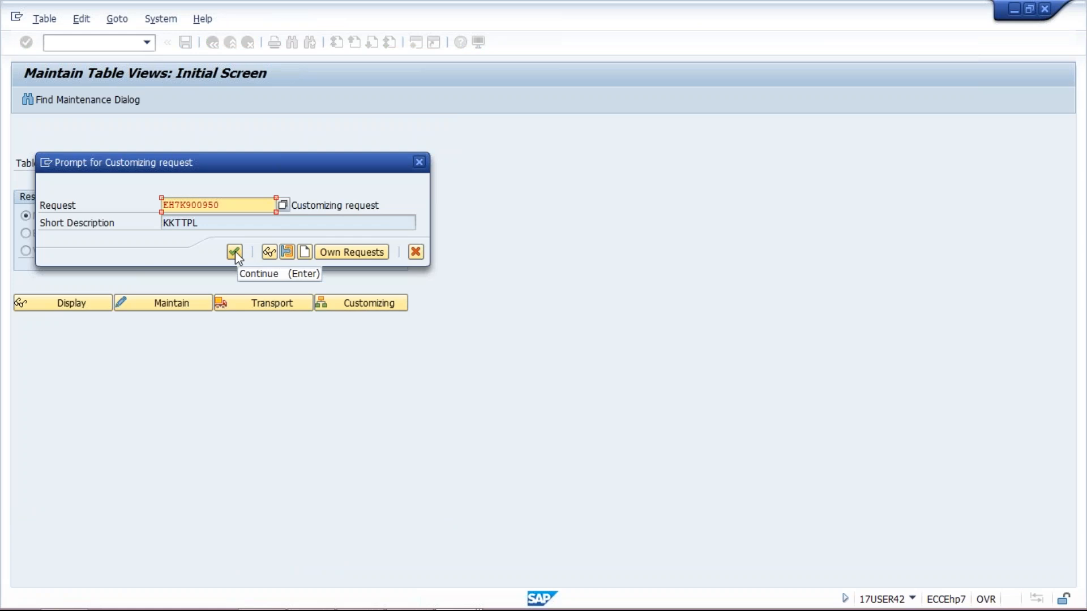
click(235, 251)
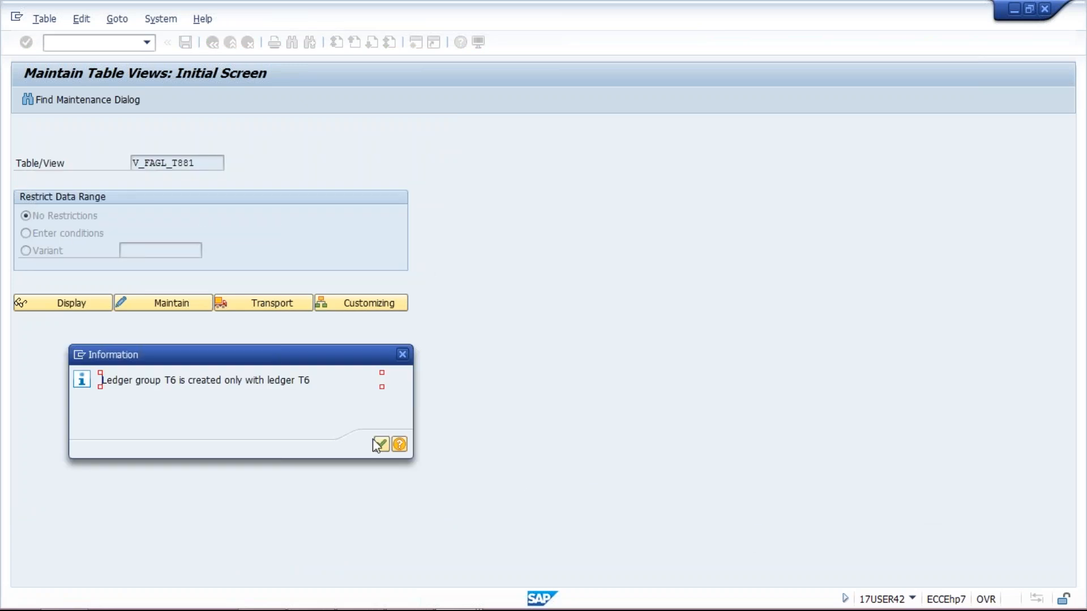
click(378, 445)
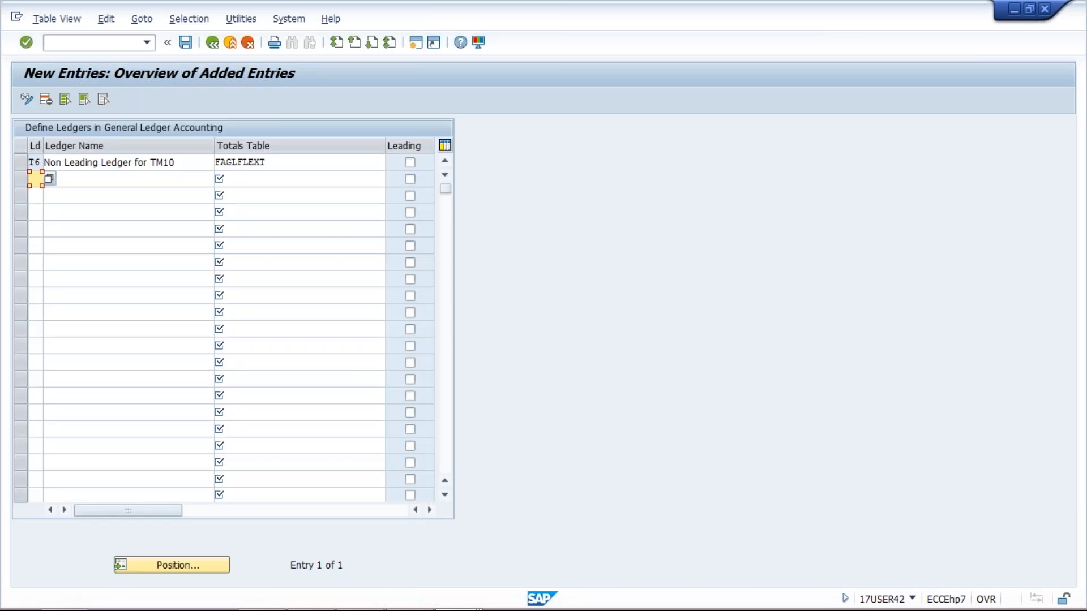
click(212, 43)
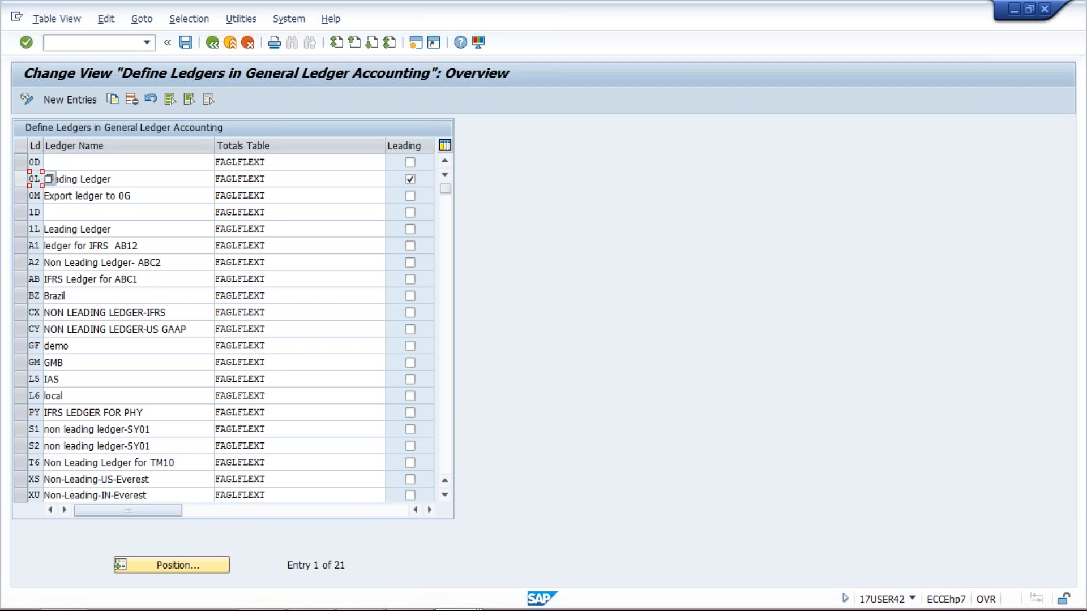
Step: Try to delete leading ledger 0L from the ledger overview
click(17, 183)
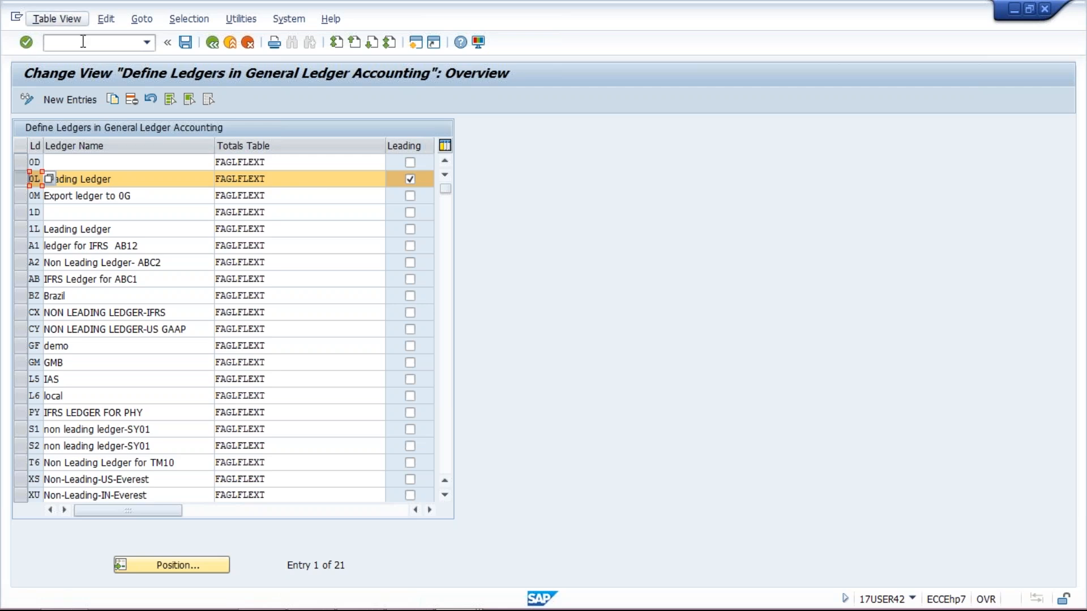
click(133, 97)
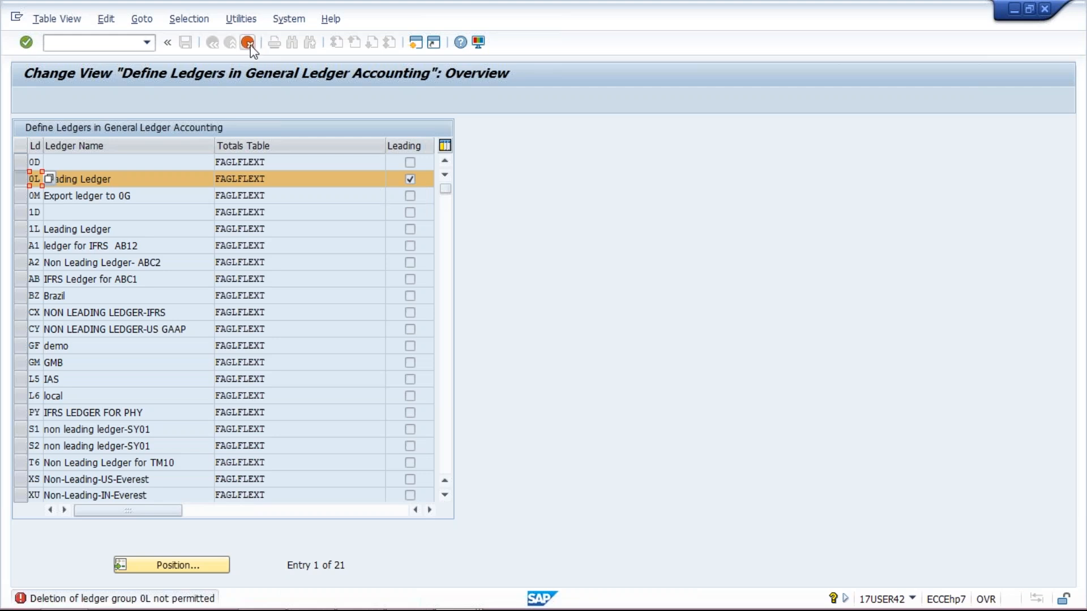
Step: Switch to the PowerPoint slide and copy the view name V_FAGL_T882G from configuration step 2
mouse_move(440, 608)
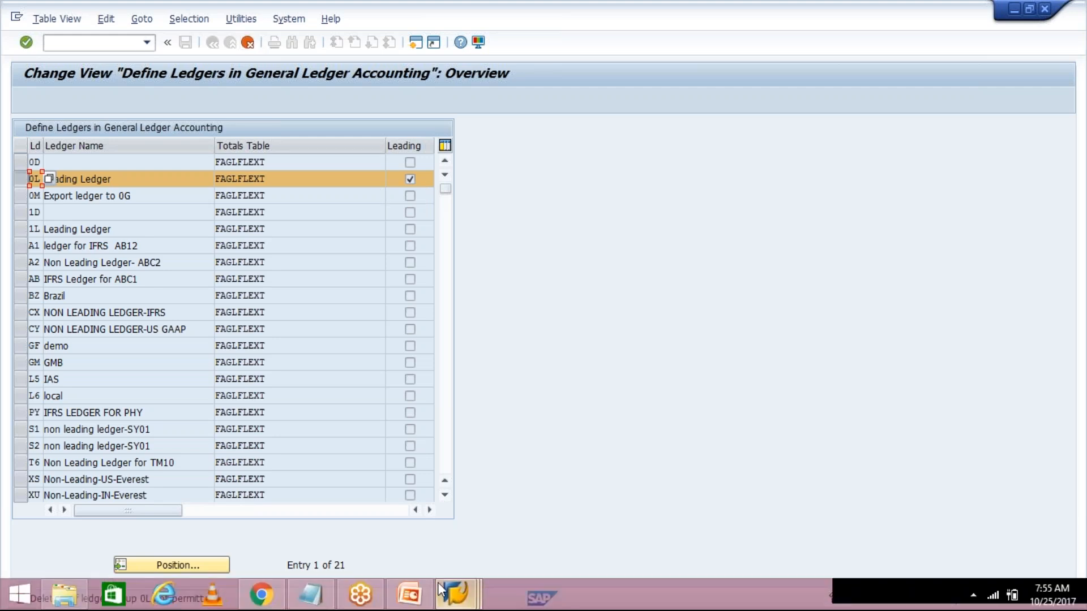
click(409, 594)
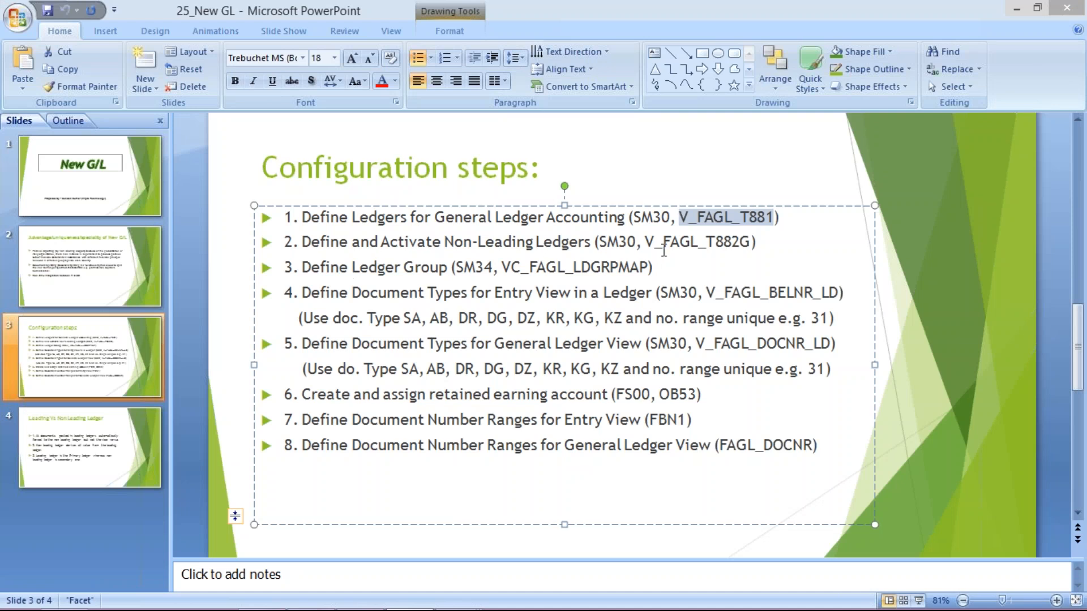
drag(645, 244, 746, 244)
key(ctrl+c)
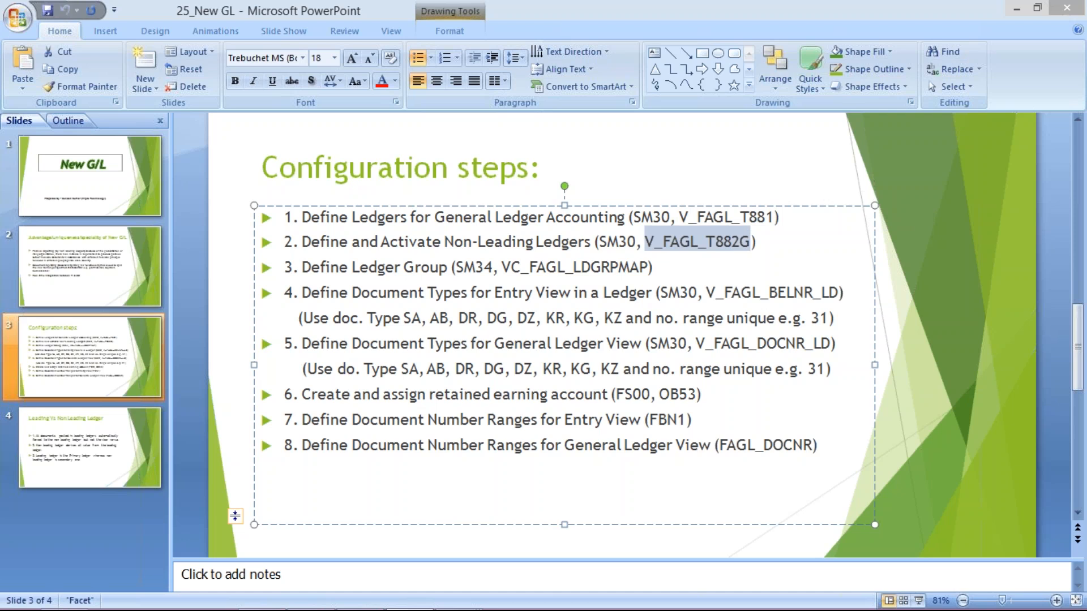
Step: Back in SAP, cancel the pending ledger maintenance, discard its changes and return to the initial table view screen
key(alt+Tab)
click(248, 44)
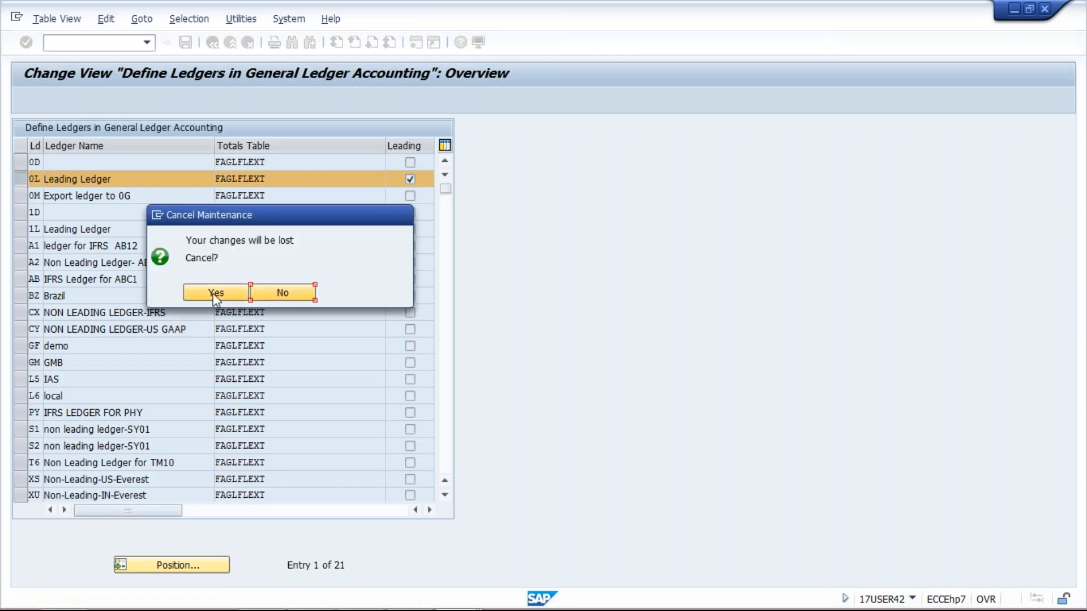
click(213, 293)
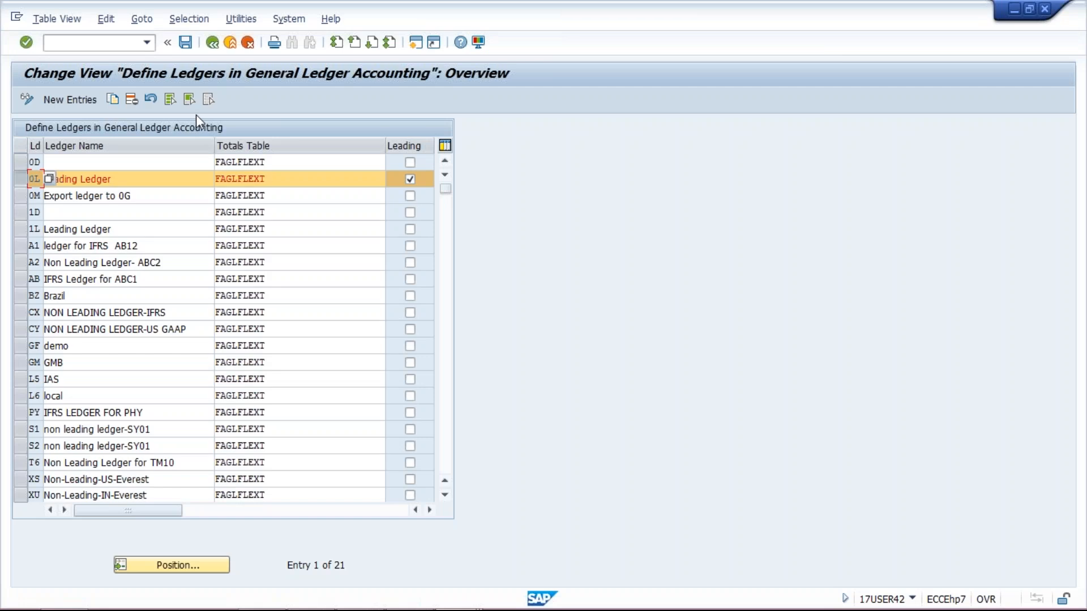
click(212, 43)
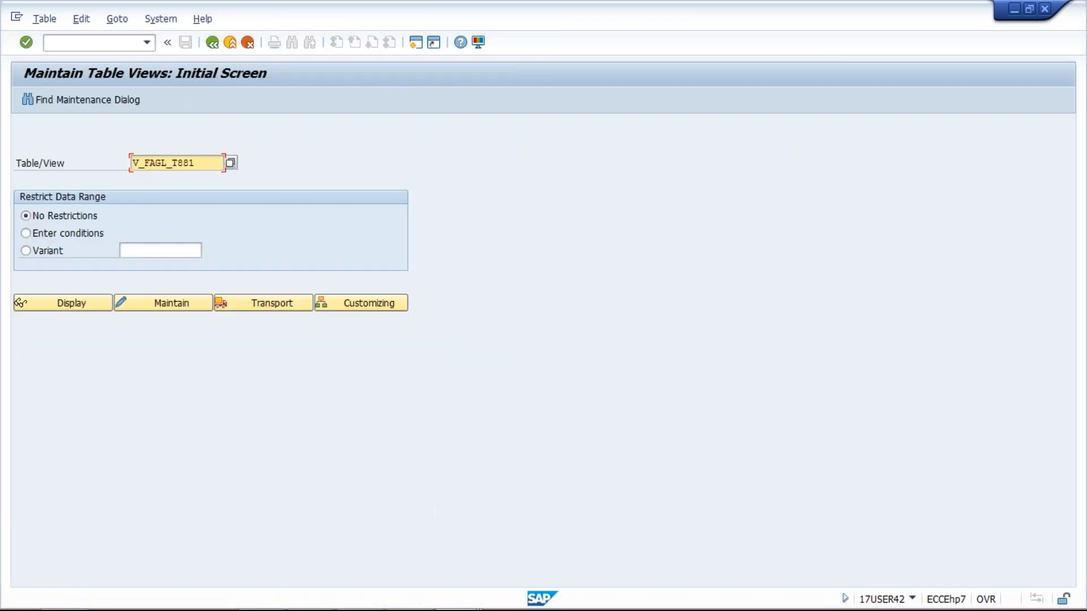
Step: Replace the table/view with V_FAGL_T882G and set the status bar to show the transaction code
drag(133, 163, 195, 163)
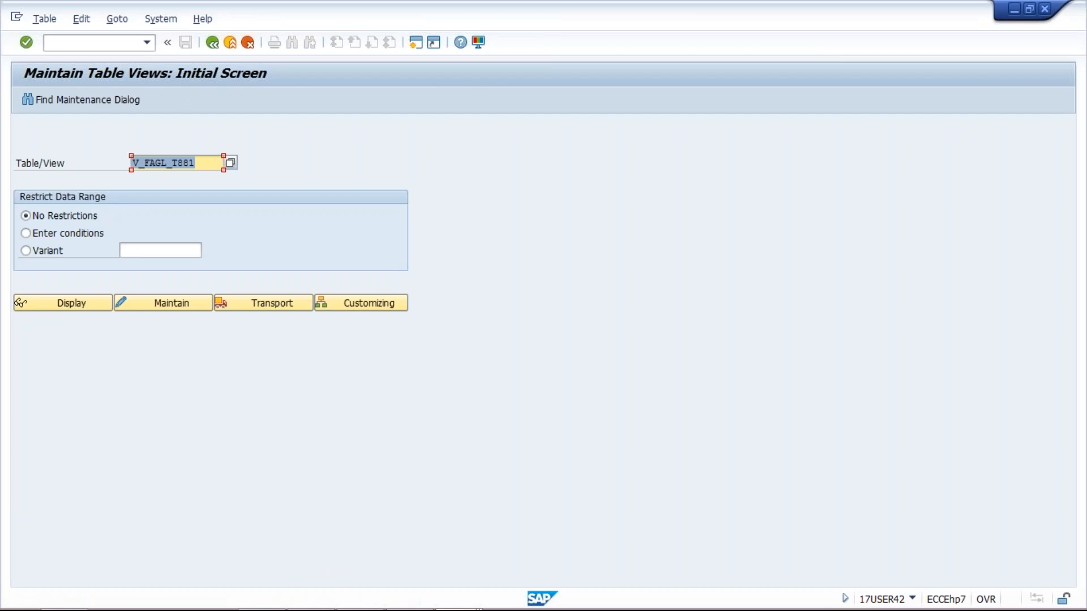
key(ctrl+v)
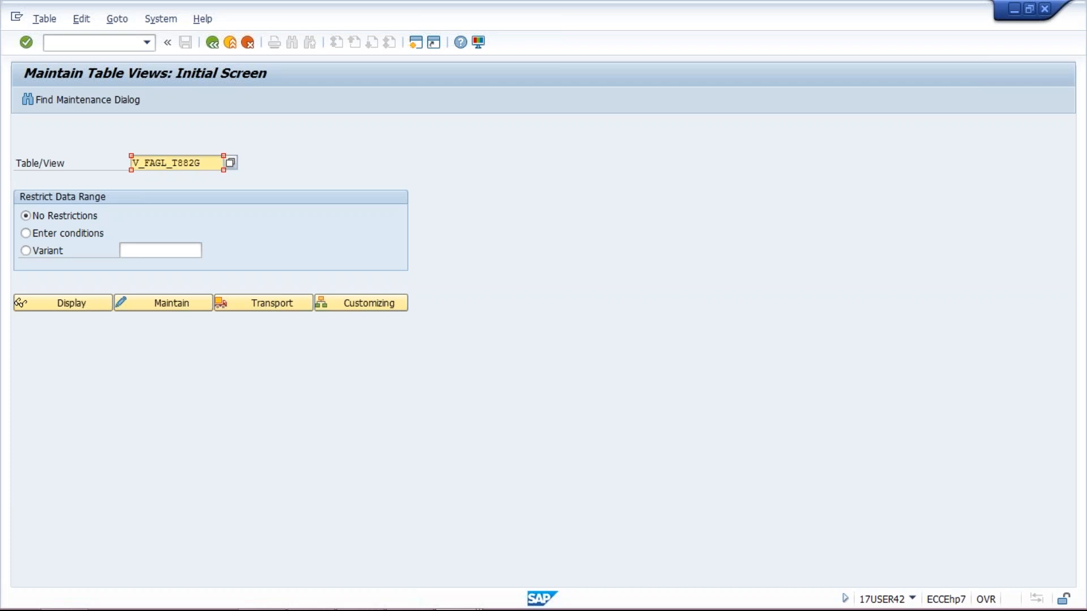
mouse_move(255, 607)
click(912, 600)
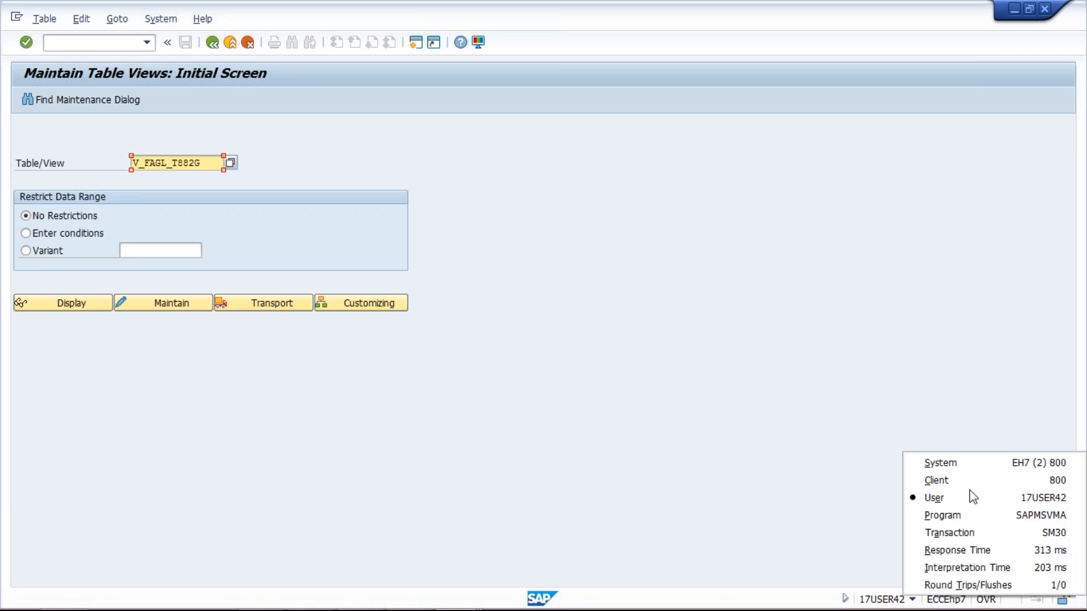
click(978, 532)
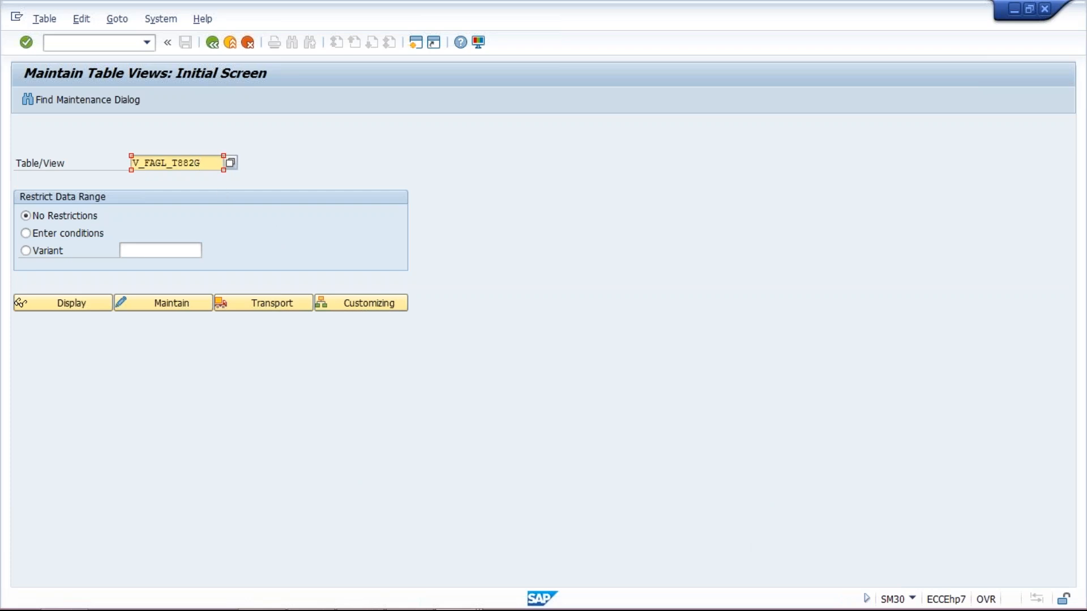
Step: Check the view name against the slide, then open V_FAGL_T882G for maintenance with ledger T6 as the work area
click(409, 595)
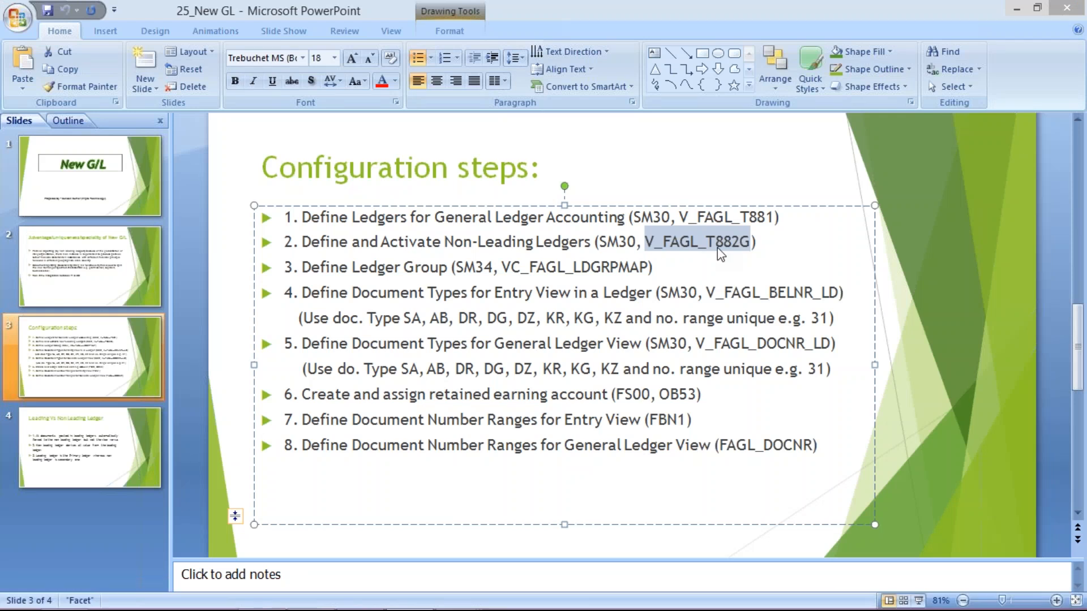
key(alt+Tab)
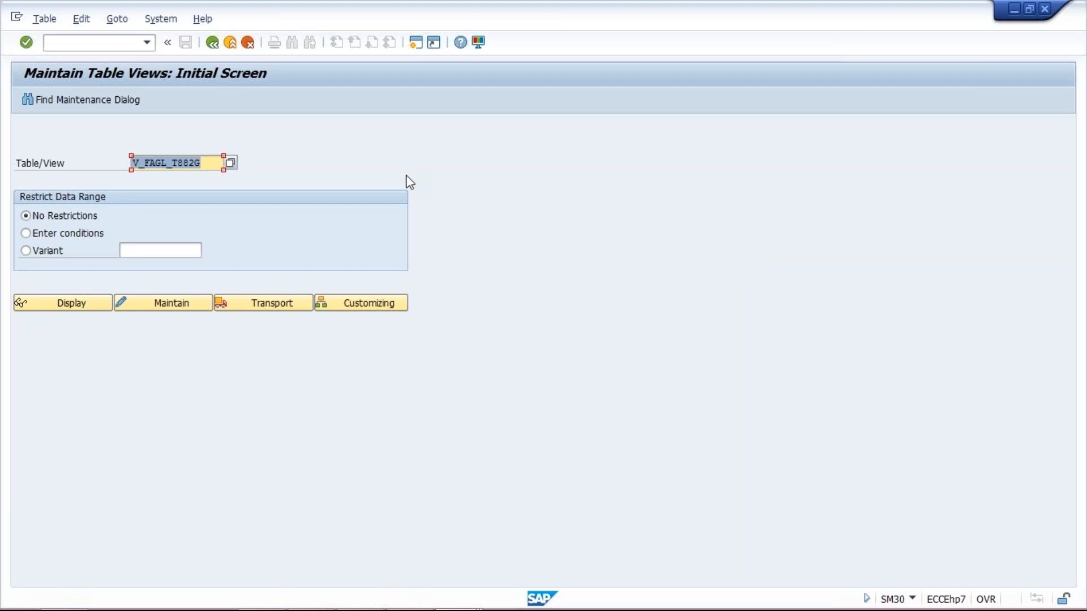
click(189, 302)
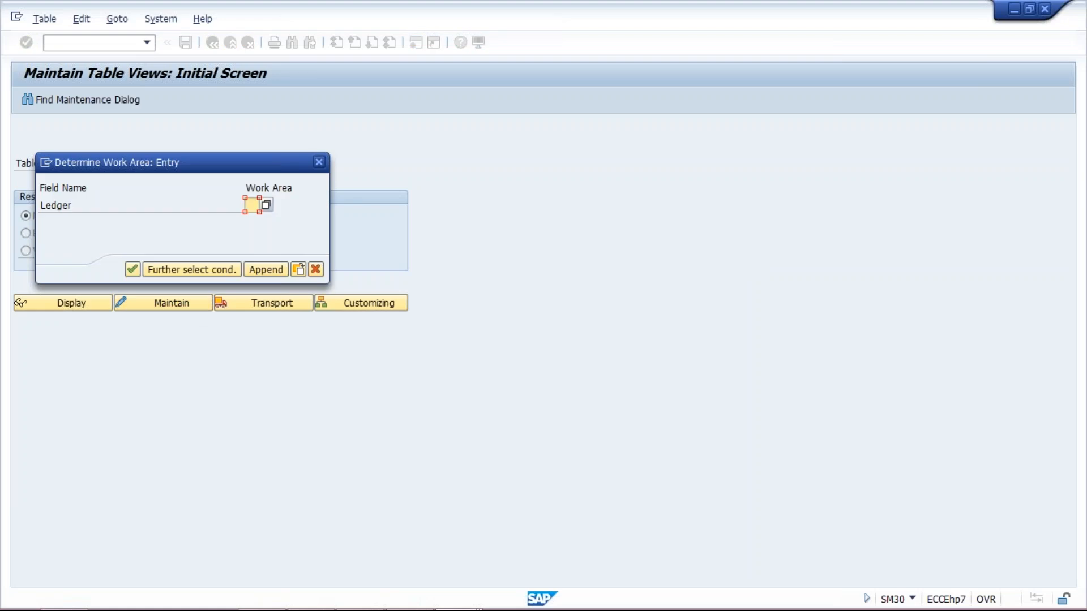
text(T)
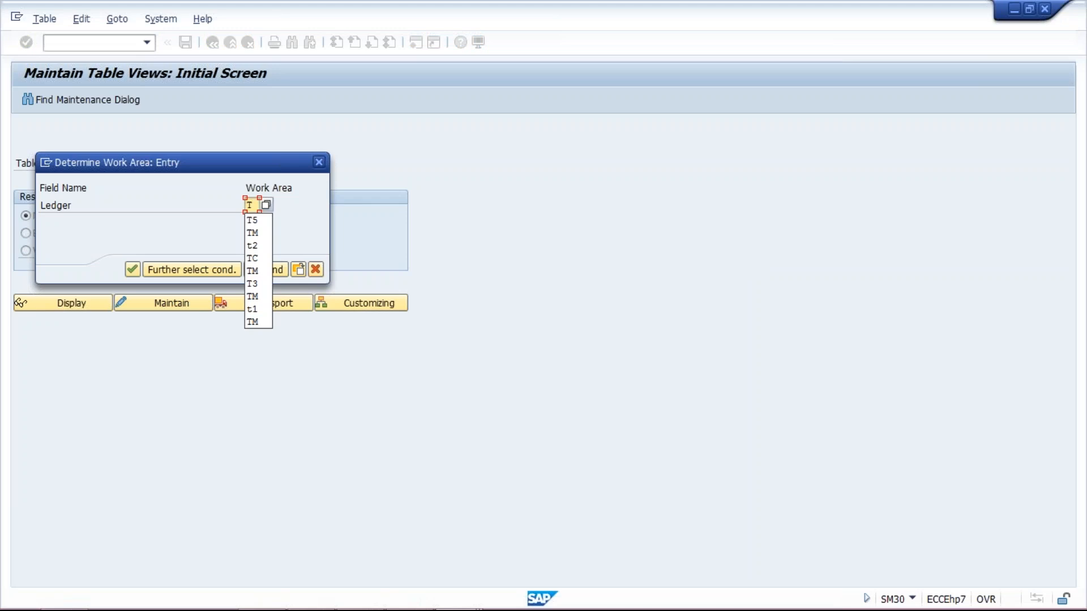
text(6)
key(Return)
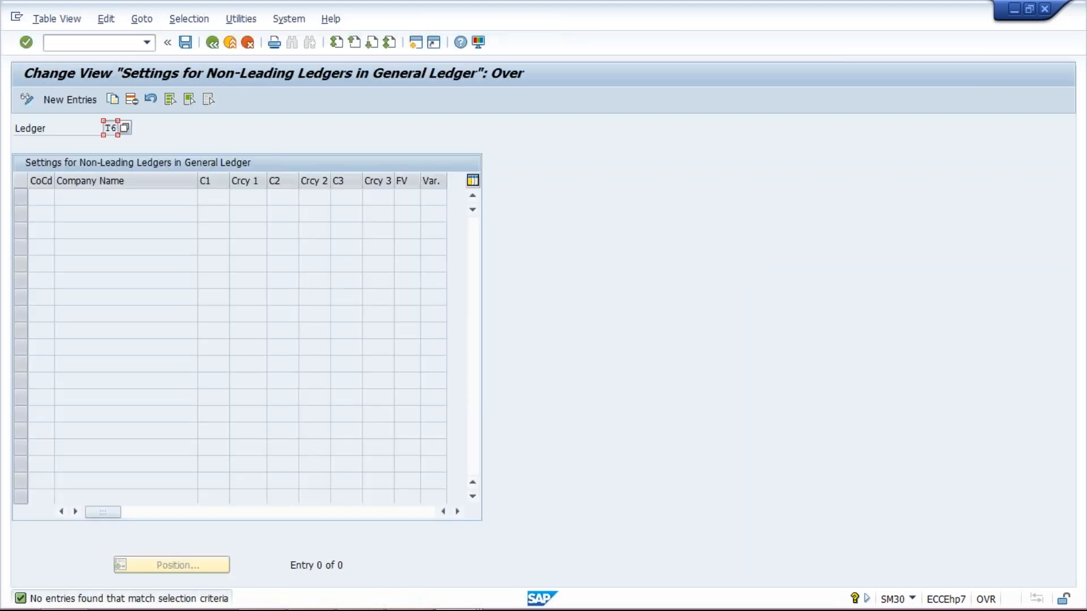
Step: Add a new non-leading ledger settings entry for company code TM10, leaving the second and third currencies blank
click(80, 98)
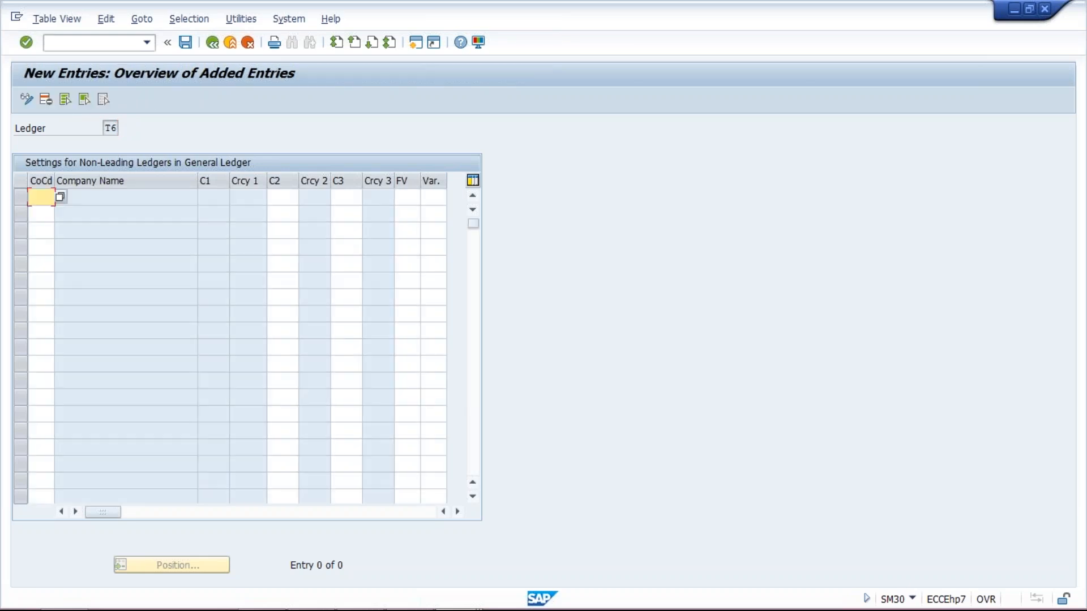
text(T)
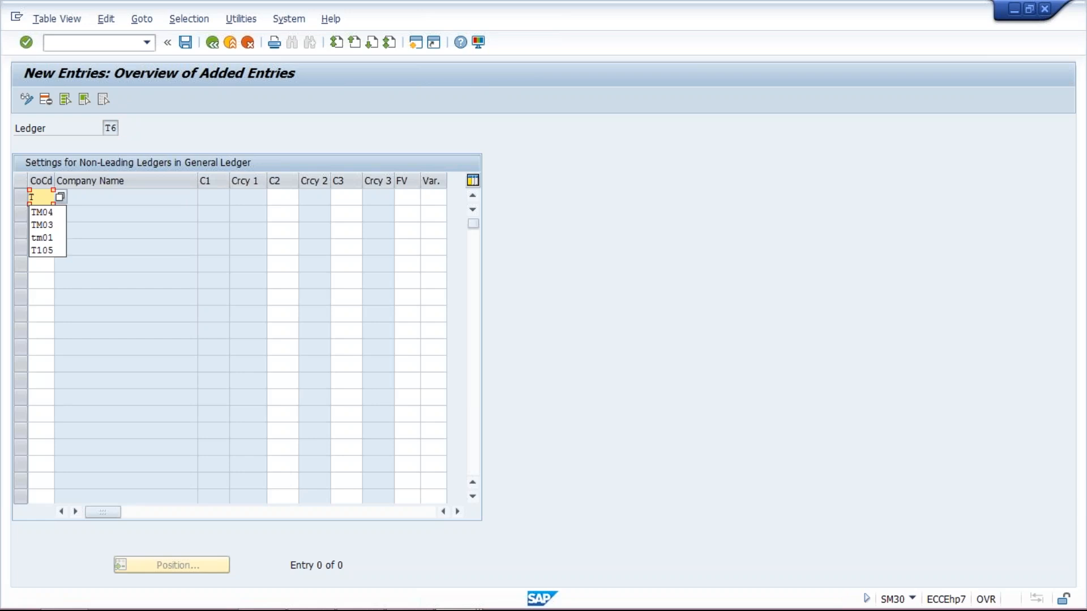
text(M10)
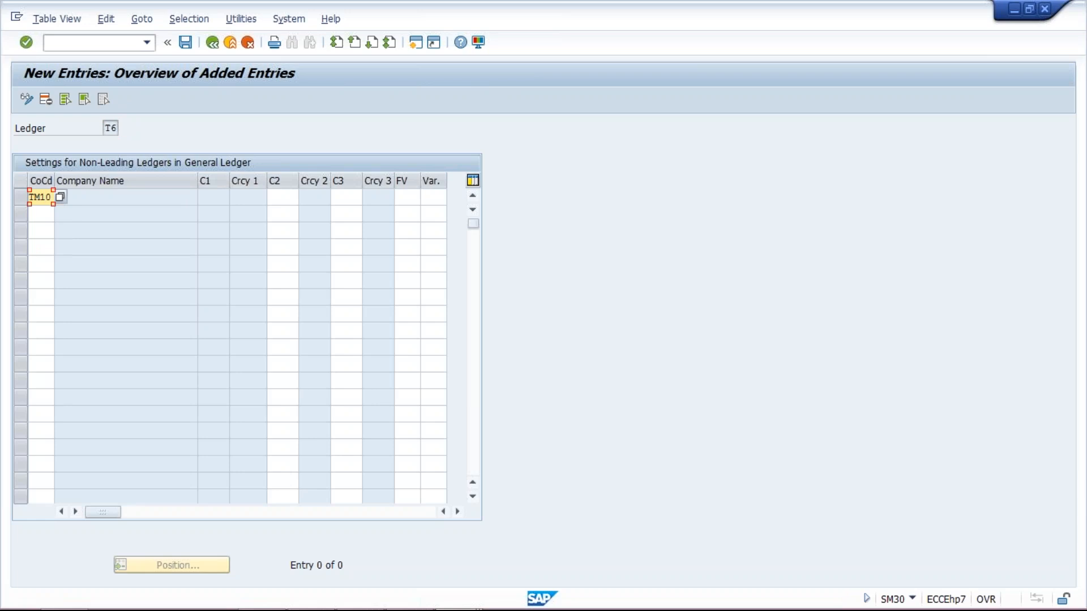
key(Tab)
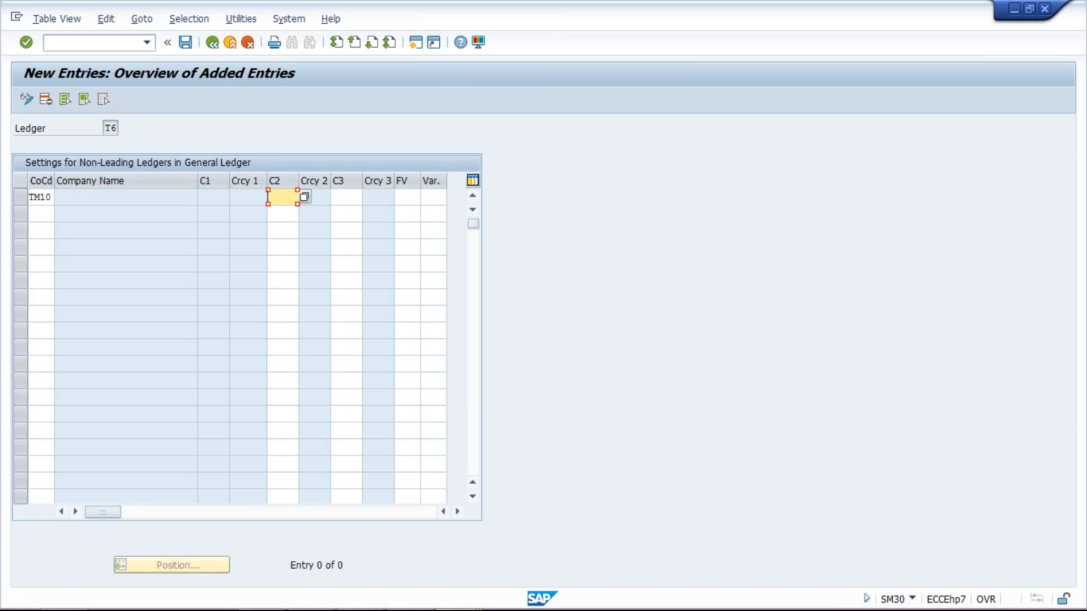
key(Tab)
key(Tab)
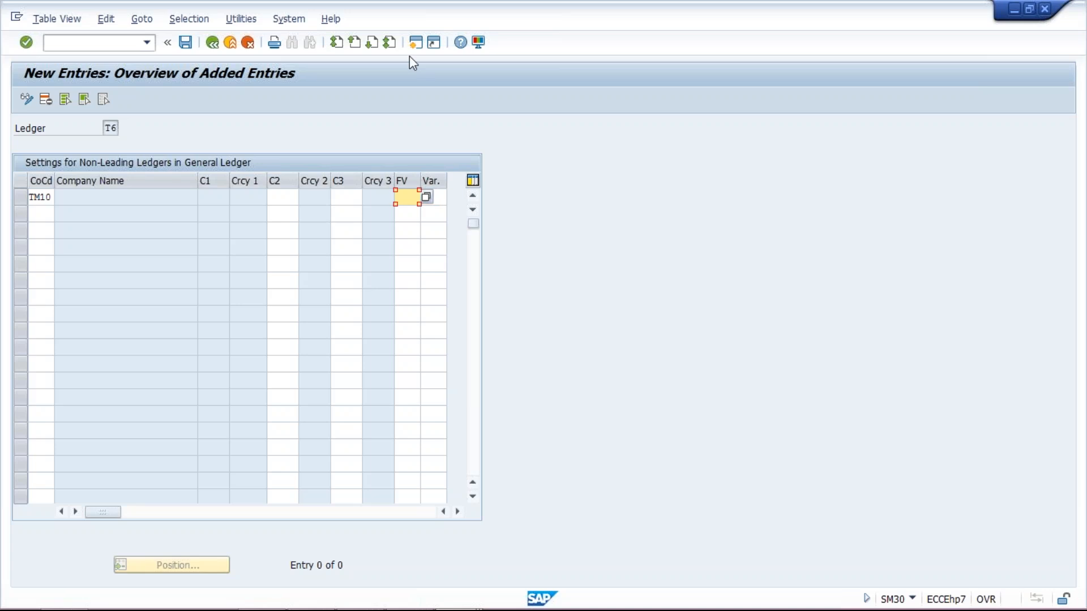
Step: Start transaction OBY6 in a new session
click(415, 42)
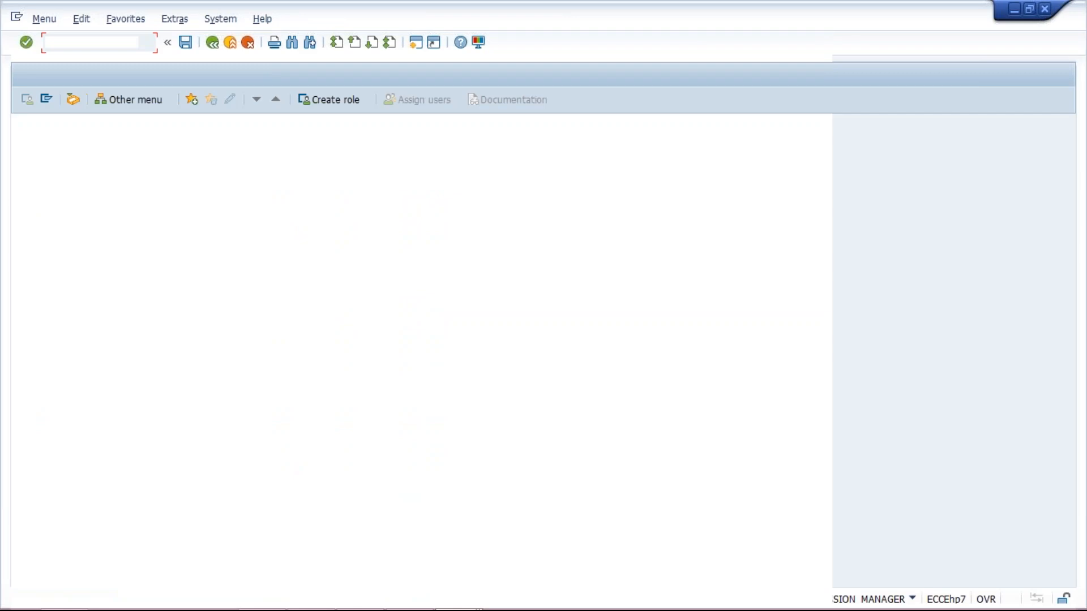
text(OBY6)
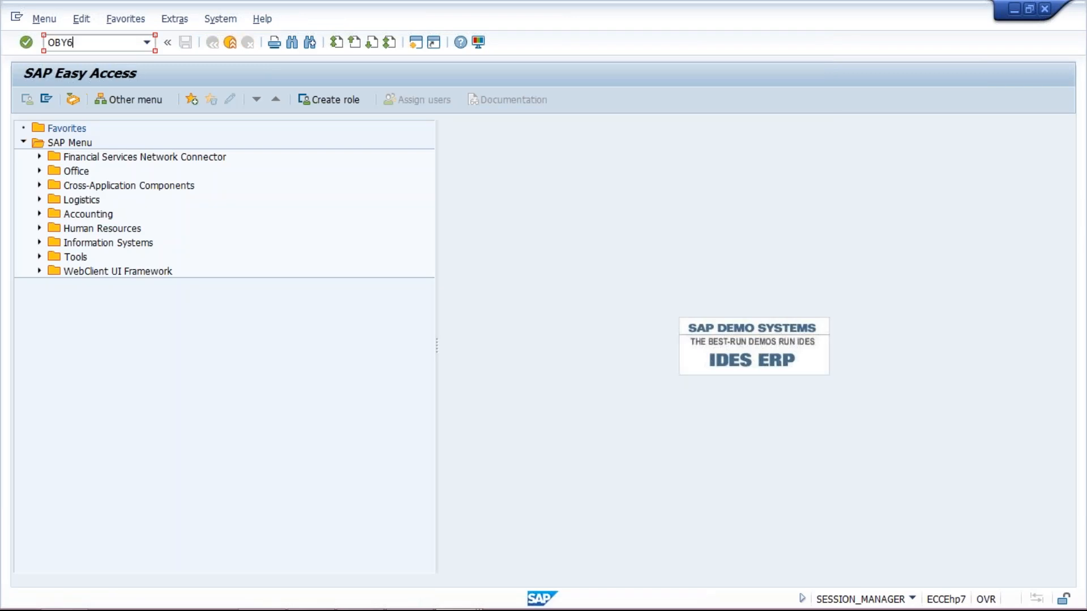
key(Return)
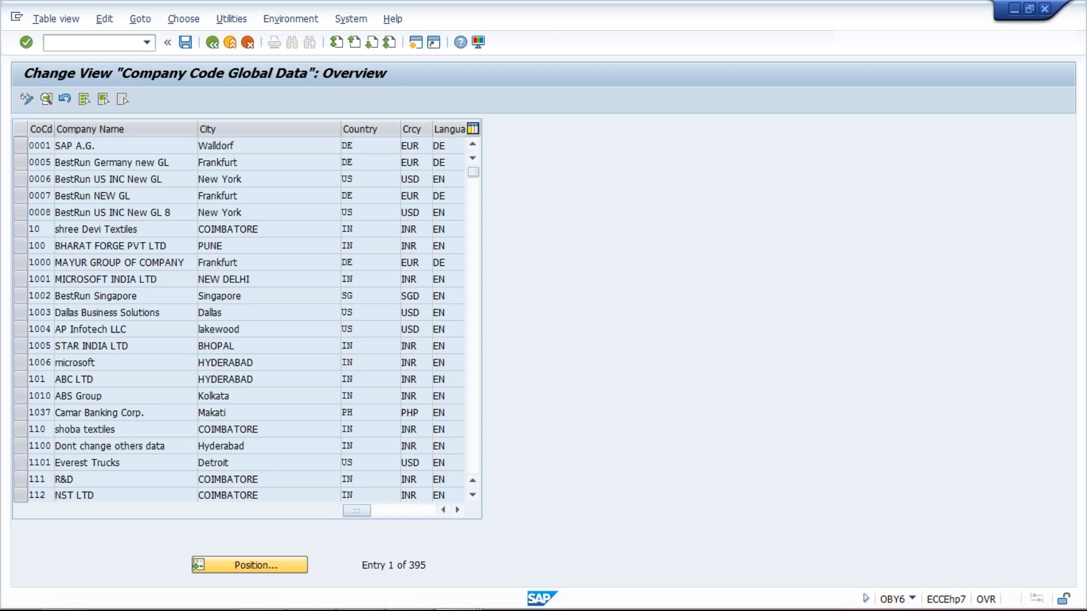
Step: Find company code TM10 in the global data, open its details and check the fiscal year variant
click(249, 564)
text(TM10)
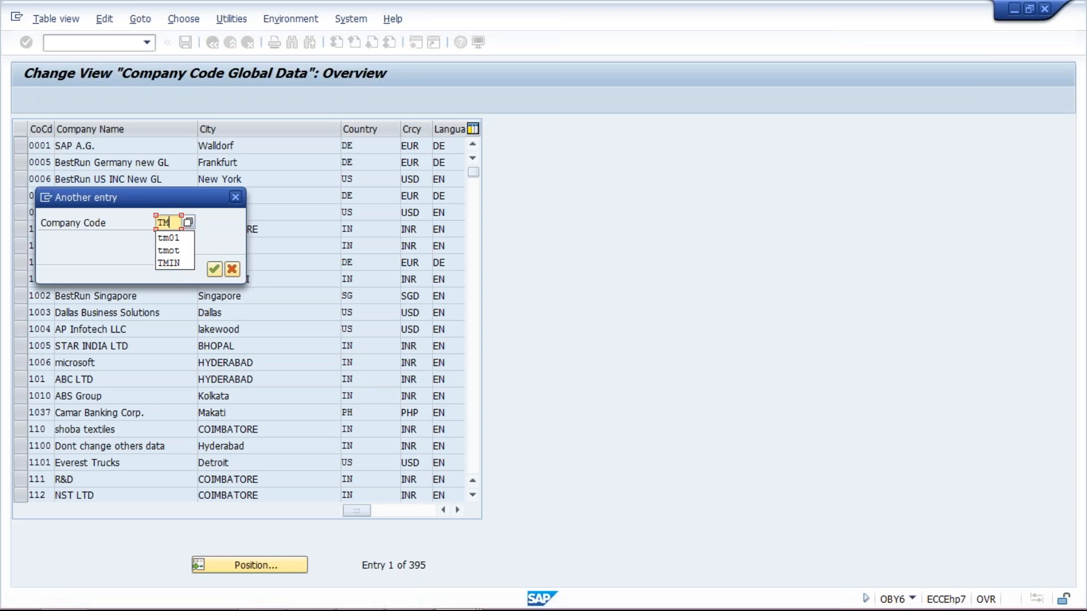
key(Return)
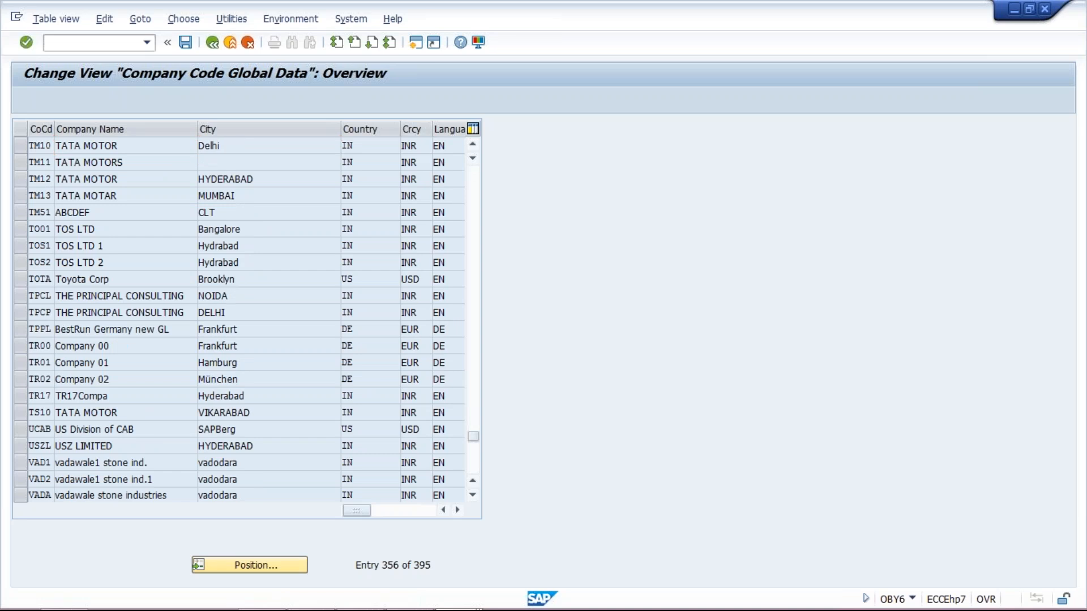
click(47, 99)
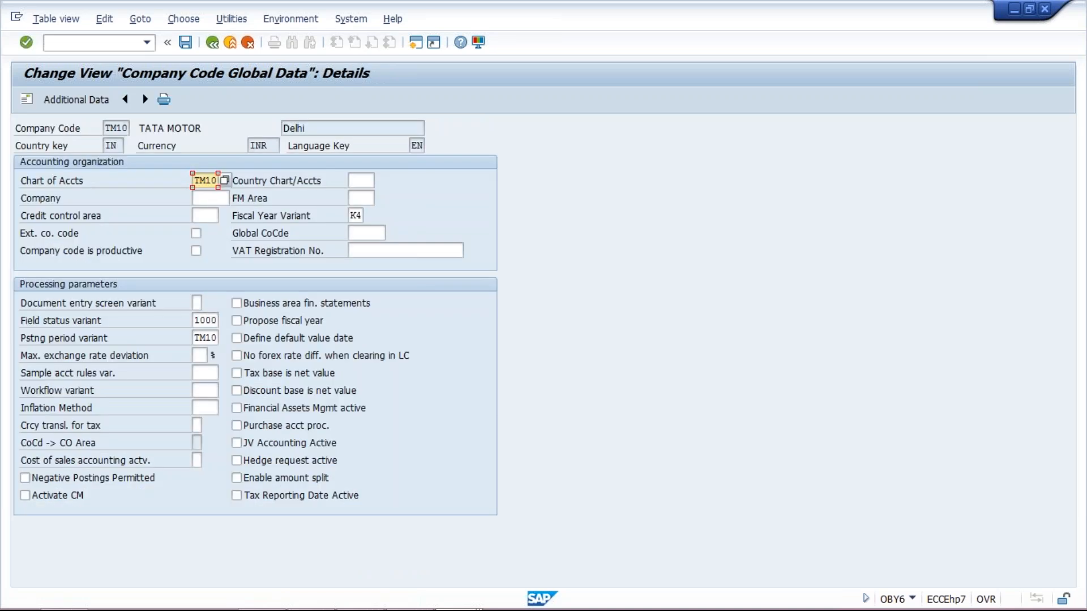
click(355, 215)
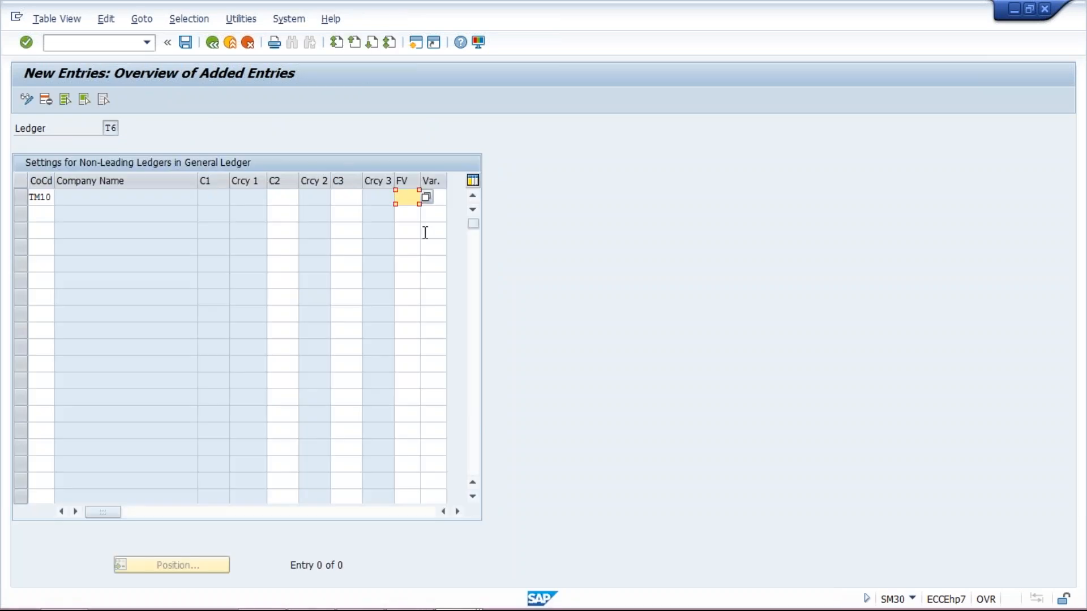
Step: In the T6 ledger settings, set the fiscal year variant for TM10 to V3, validate the entry and answer the consistency check
text(V3)
key(Return)
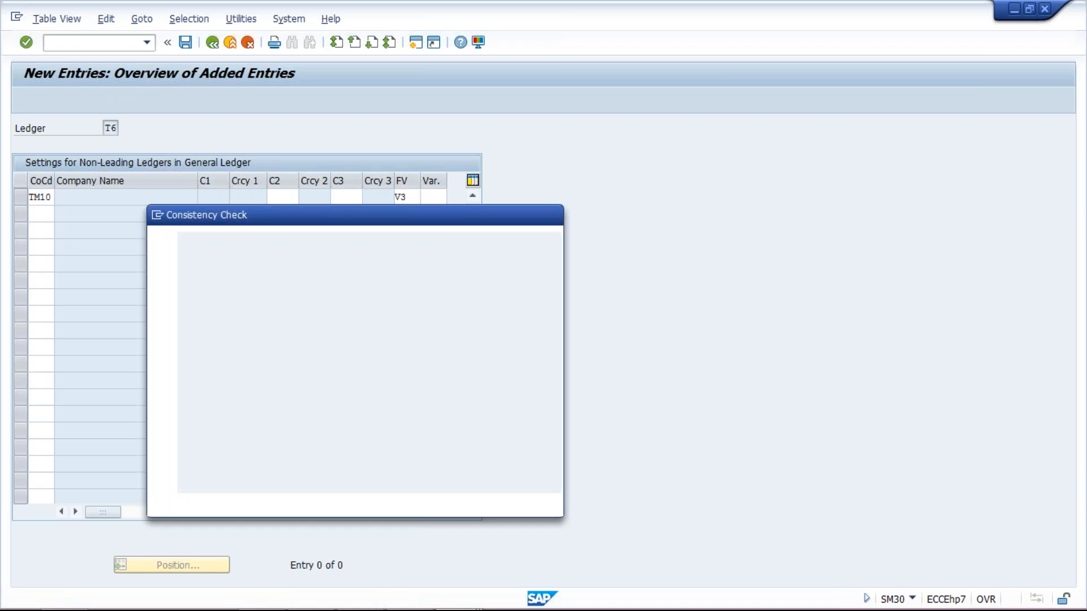
click(225, 503)
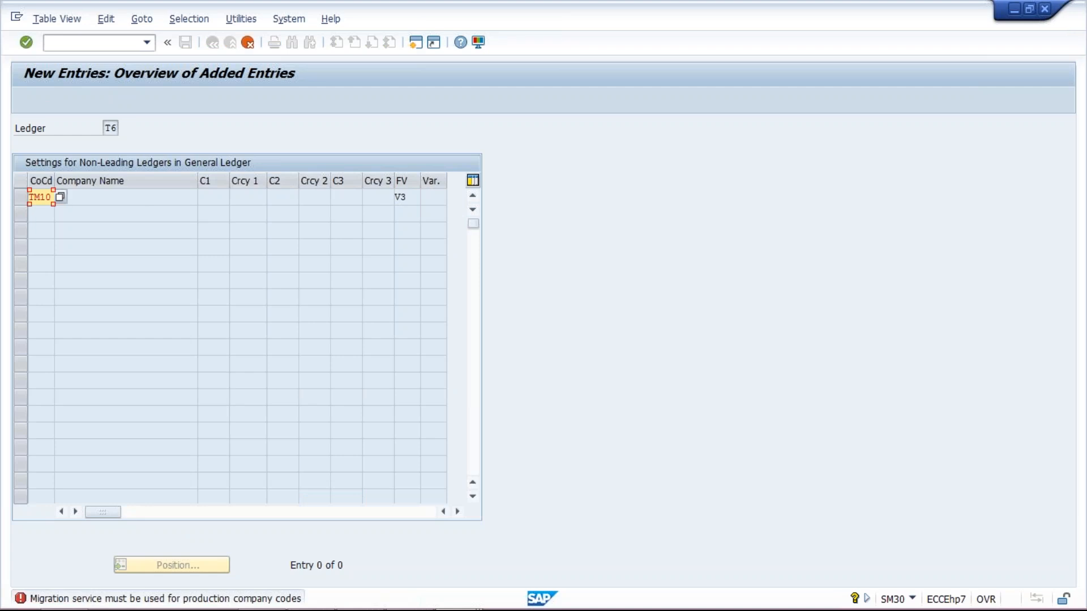
Step: Answer No to the productive company code check for TM10 in ledger T6 and save the entry to customizing request EH7K900950
key(Return)
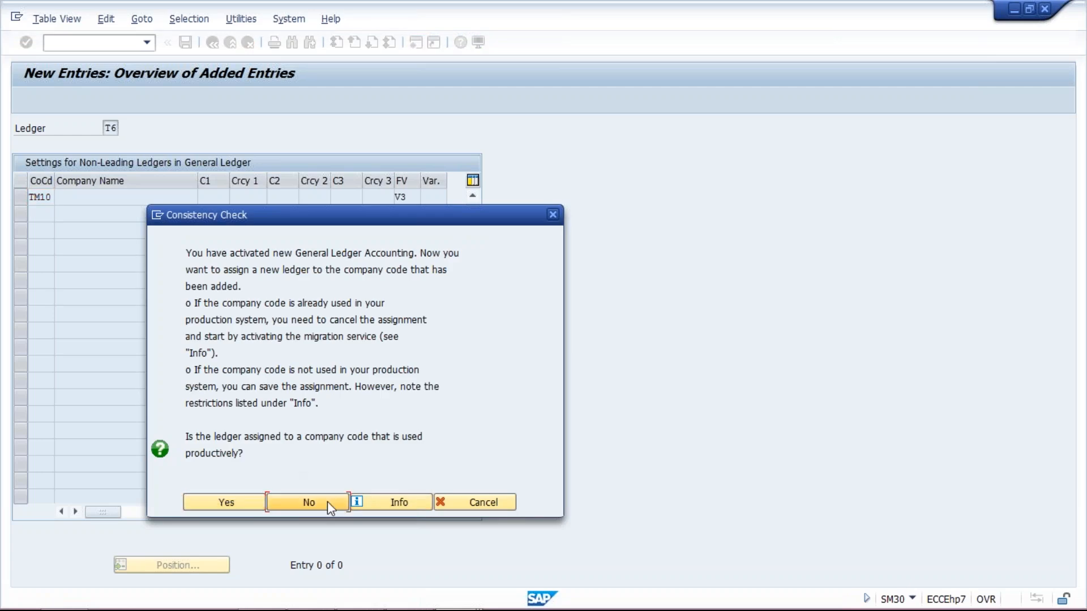
click(327, 501)
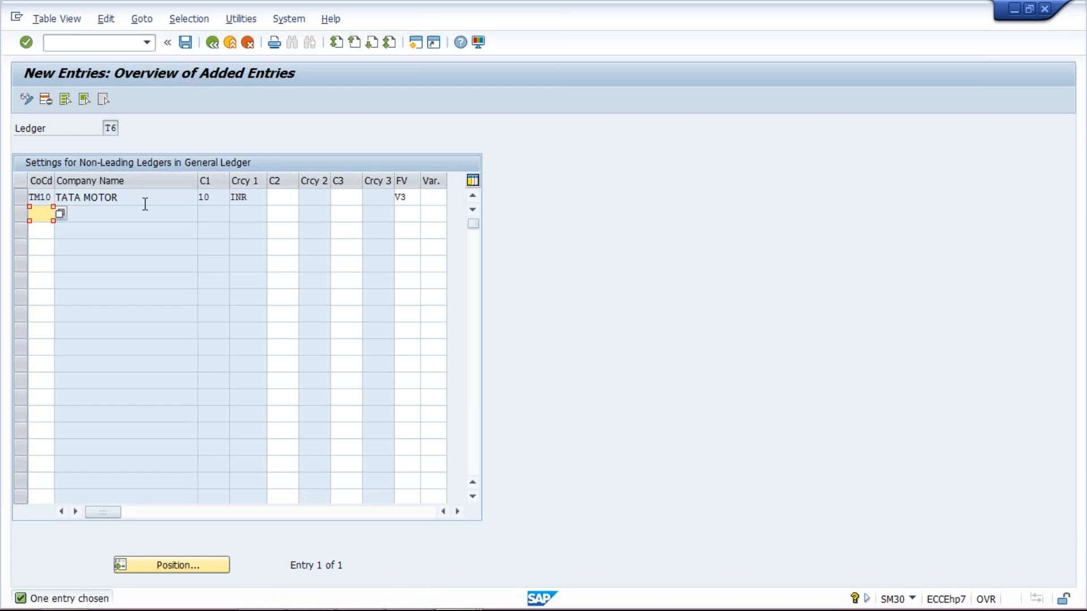
click(253, 198)
click(411, 198)
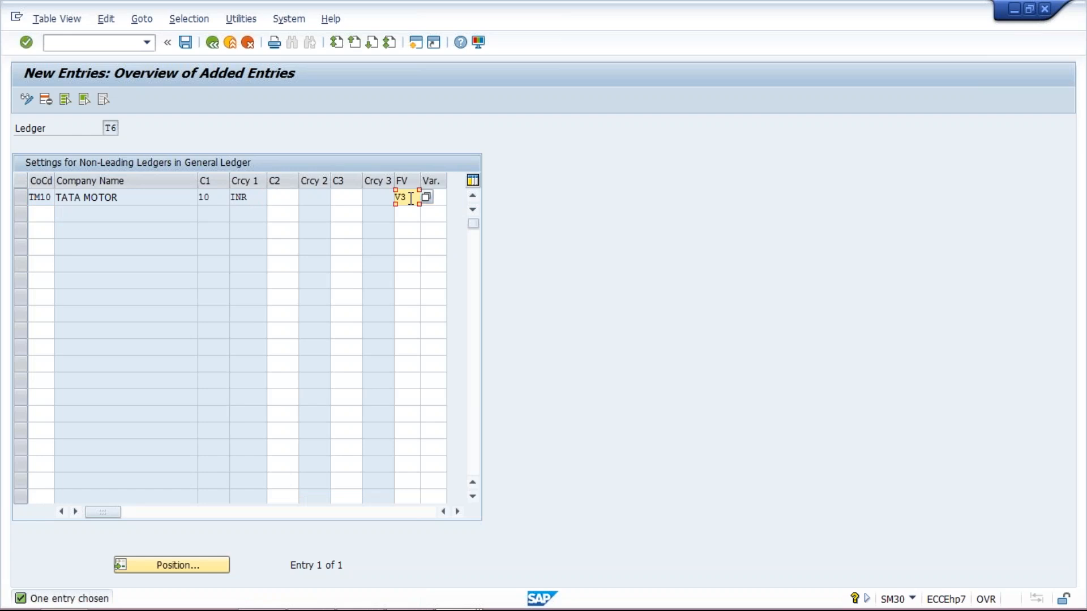
click(106, 129)
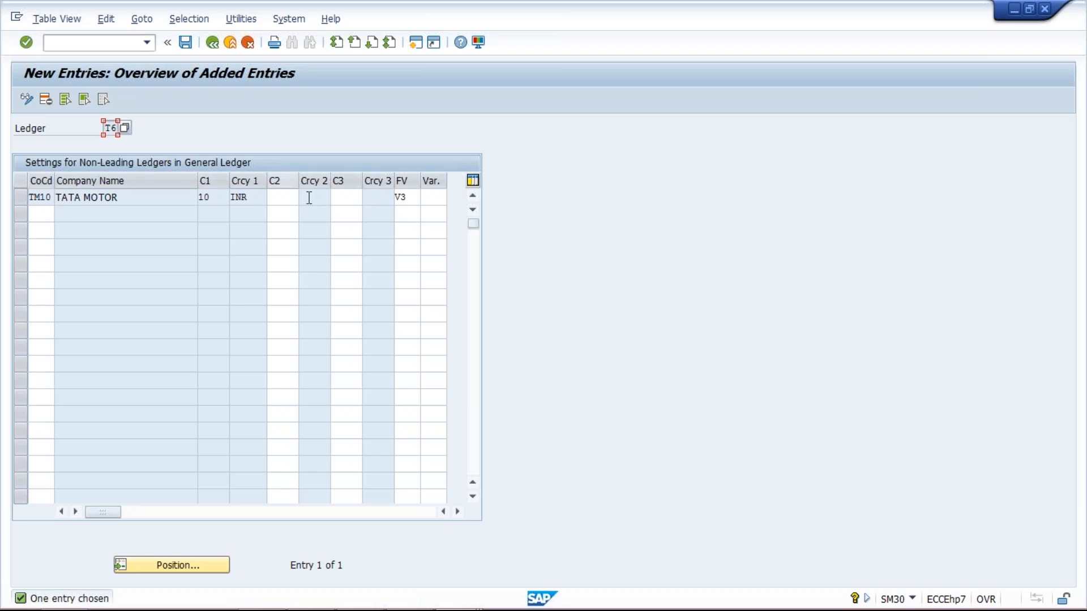
drag(416, 197, 397, 203)
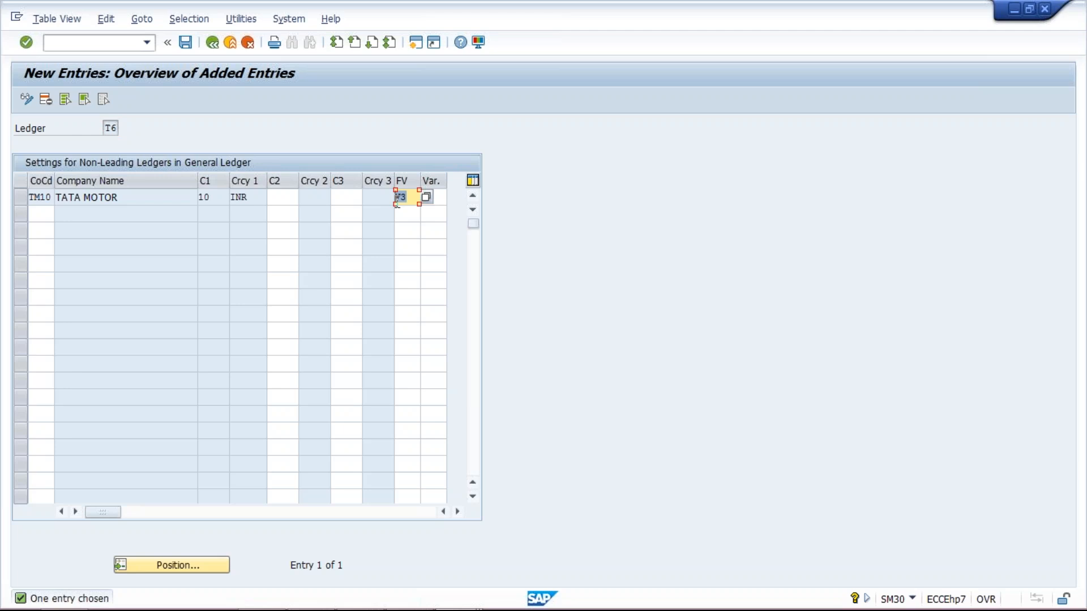
click(185, 43)
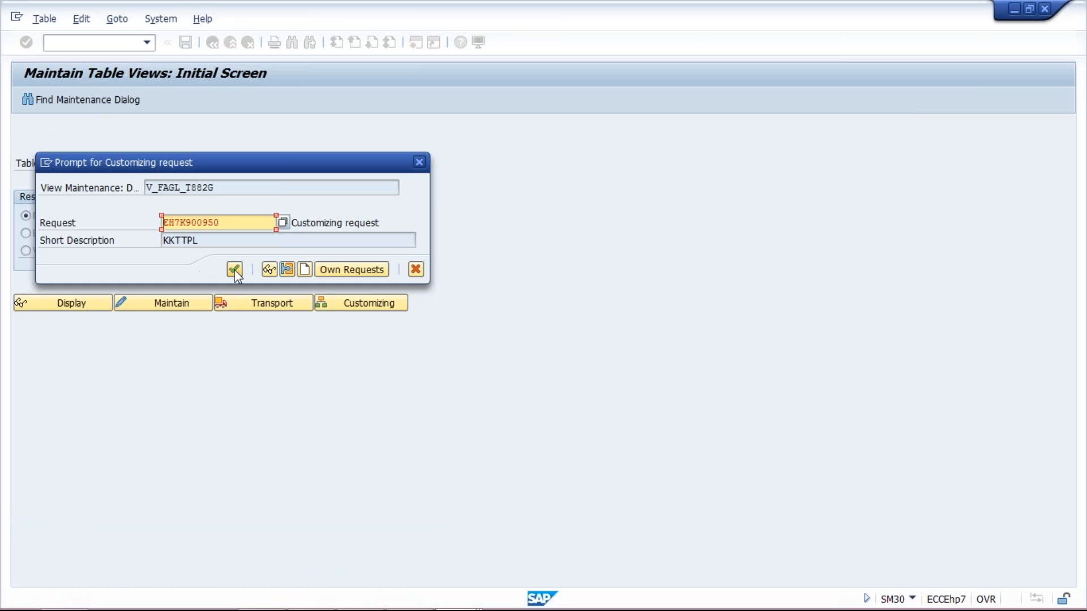
click(235, 270)
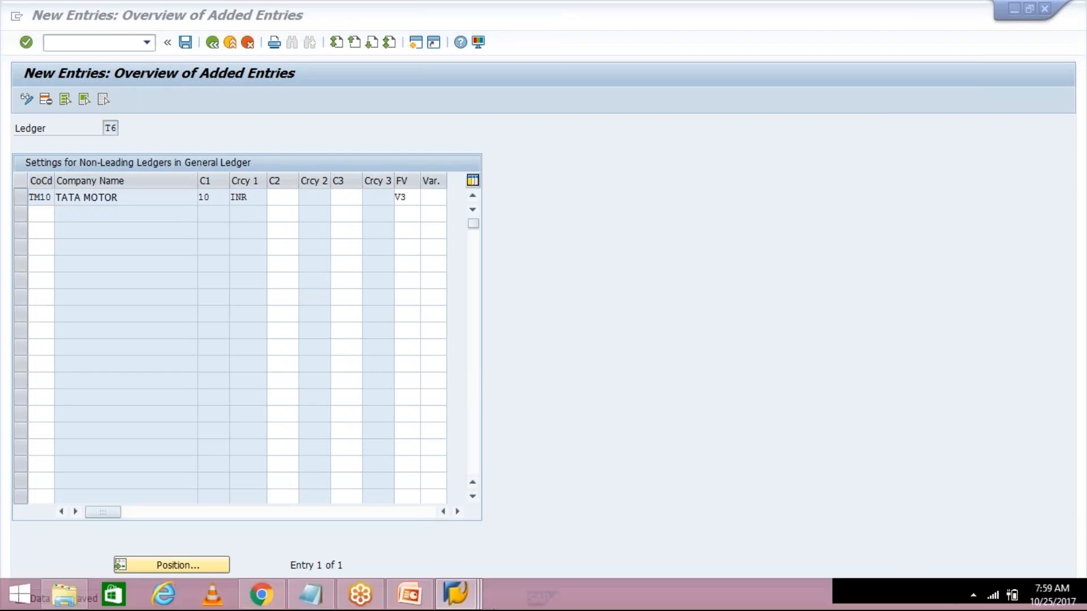
Step: Switch to the PowerPoint slide and copy the view cluster name VC_FAGL_LDGRPMAP from configuration step 3
click(411, 600)
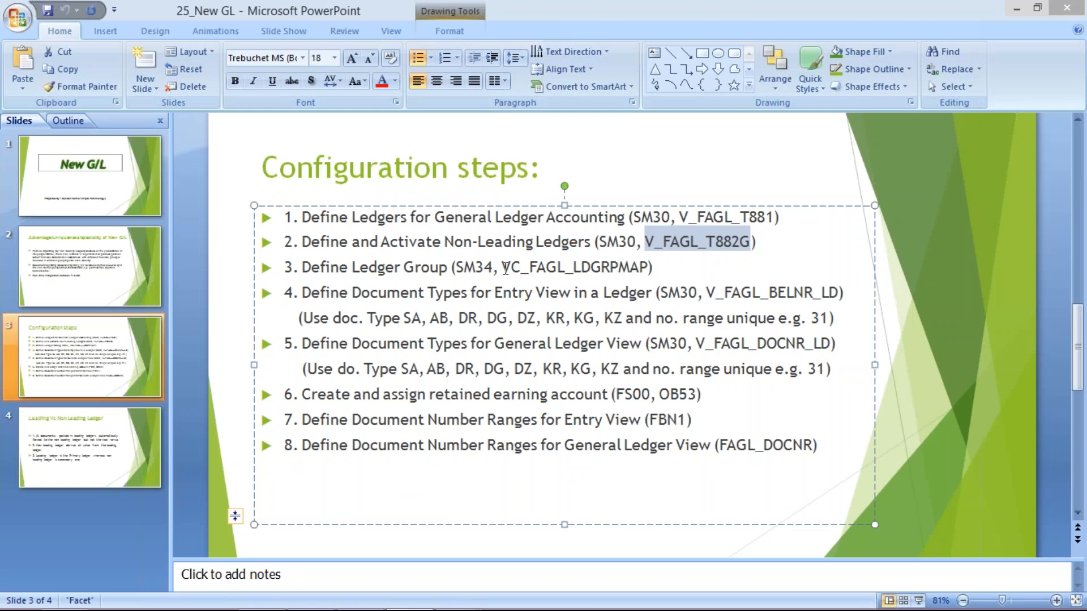
drag(506, 268, 648, 268)
key(ctrl+c)
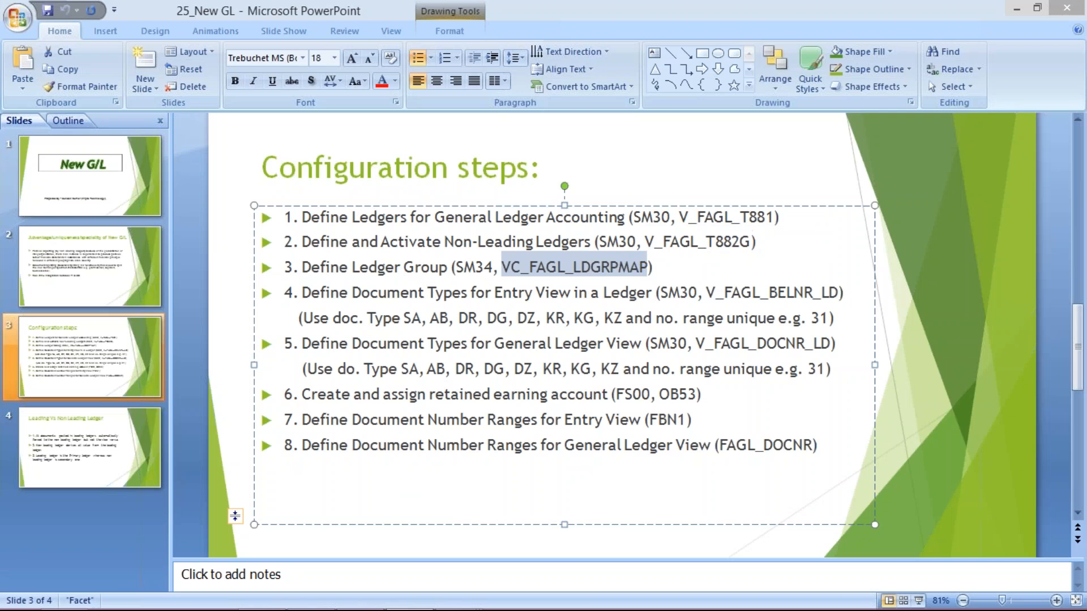
Step: Back in SAP, start transaction SM34 and open view cluster VC_FAGL_LDGRPMAP for maintenance
key(alt+Tab)
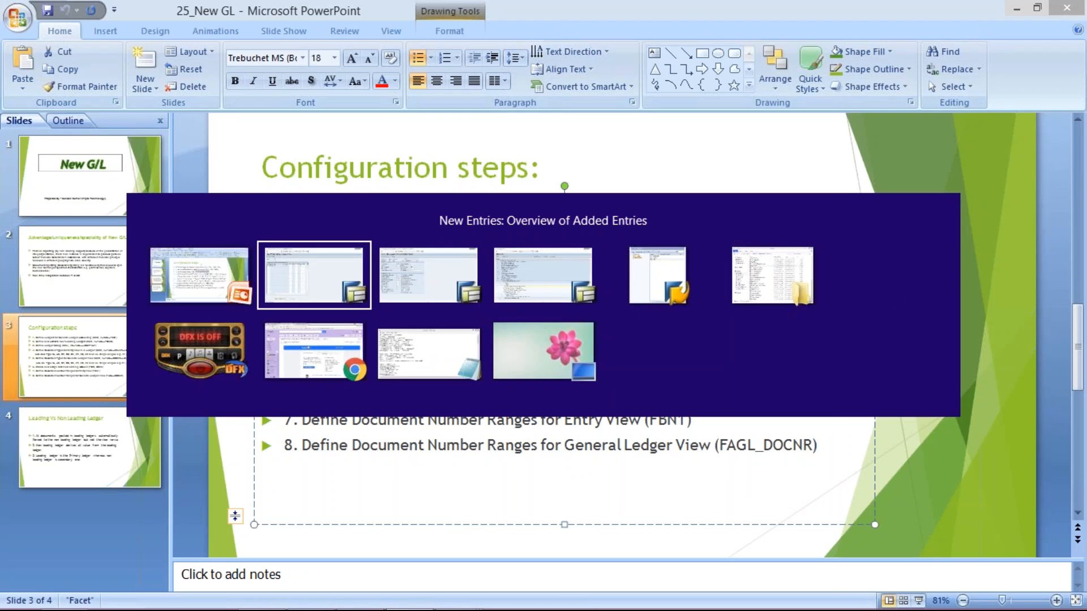
text(/NSM)
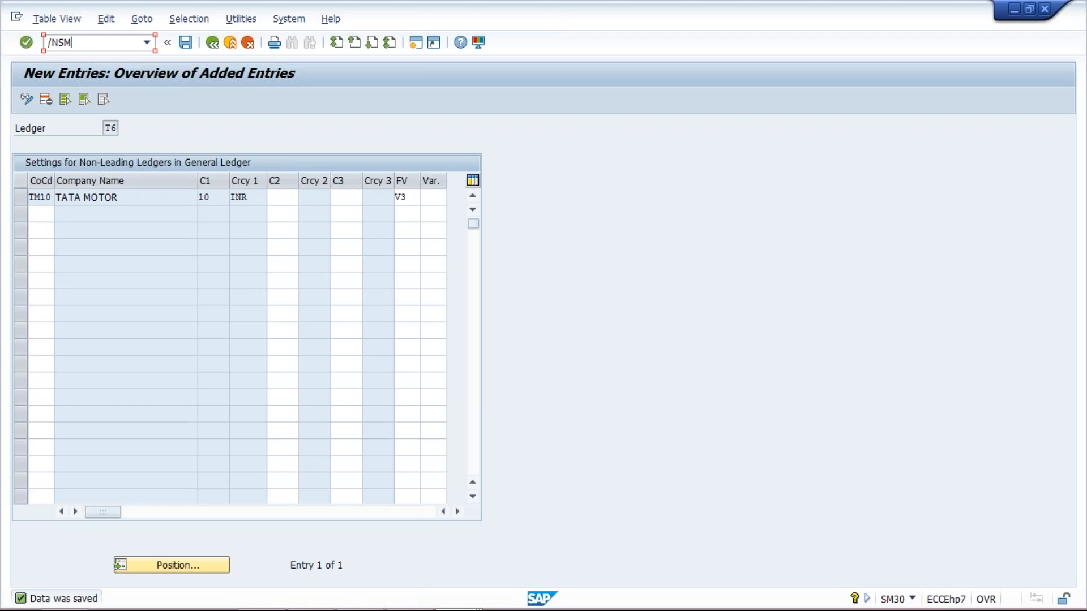
text(34)
key(Return)
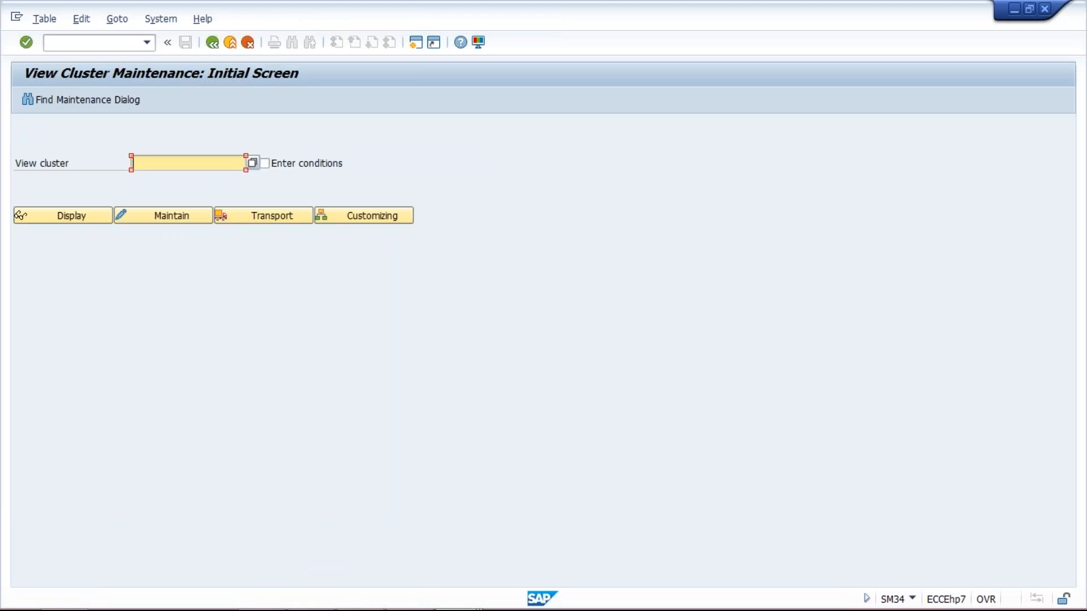
key(ctrl+v)
click(172, 216)
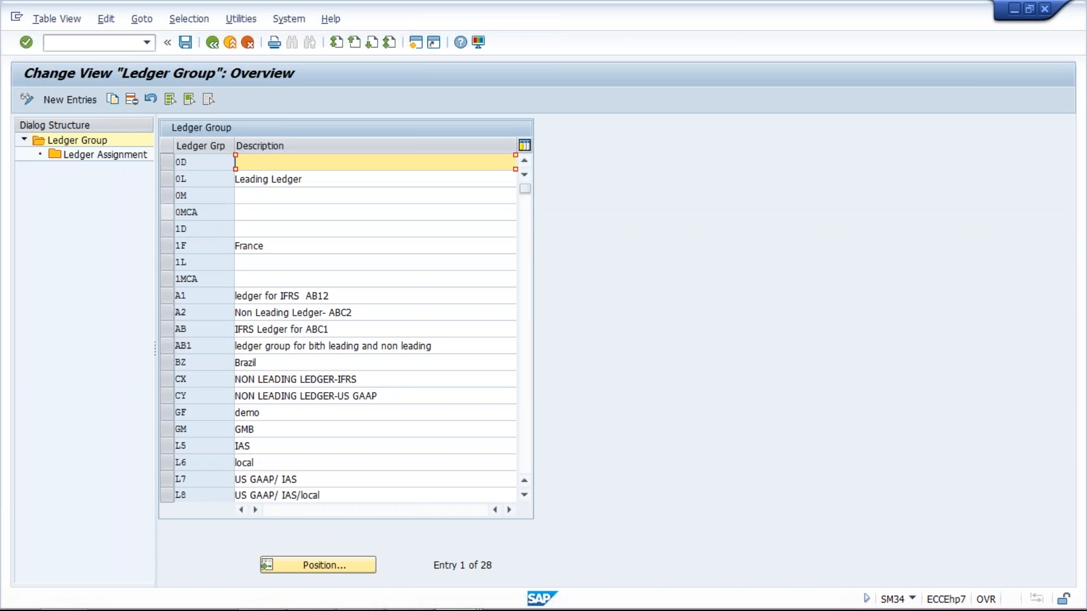
Step: Add a new ledger group TM10 with the description TATA MOTOR and validate the entry
click(66, 100)
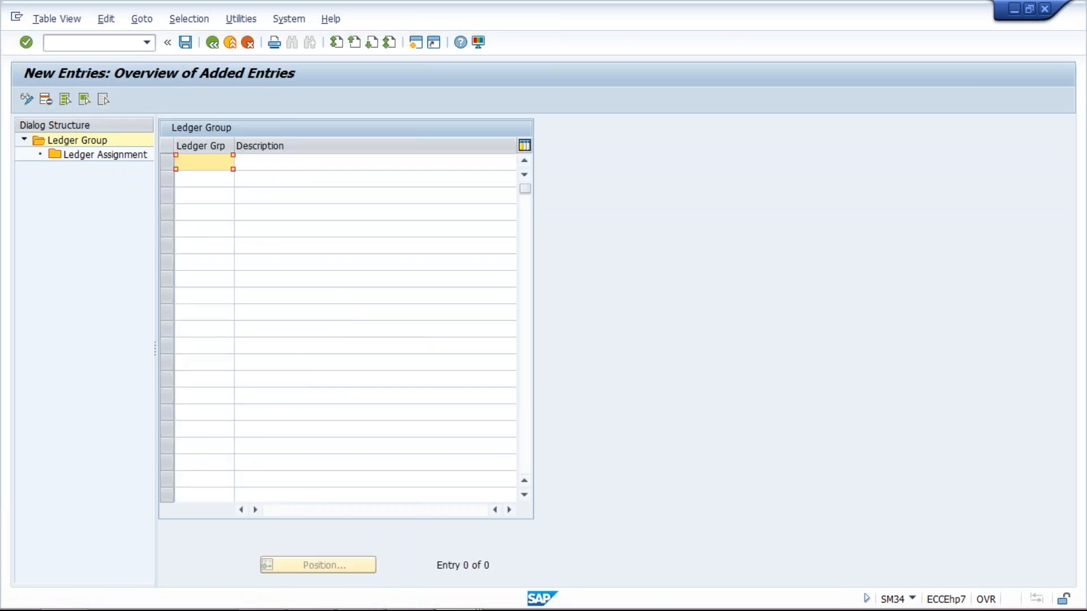
text(TM10)
key(Tab)
key(Down)
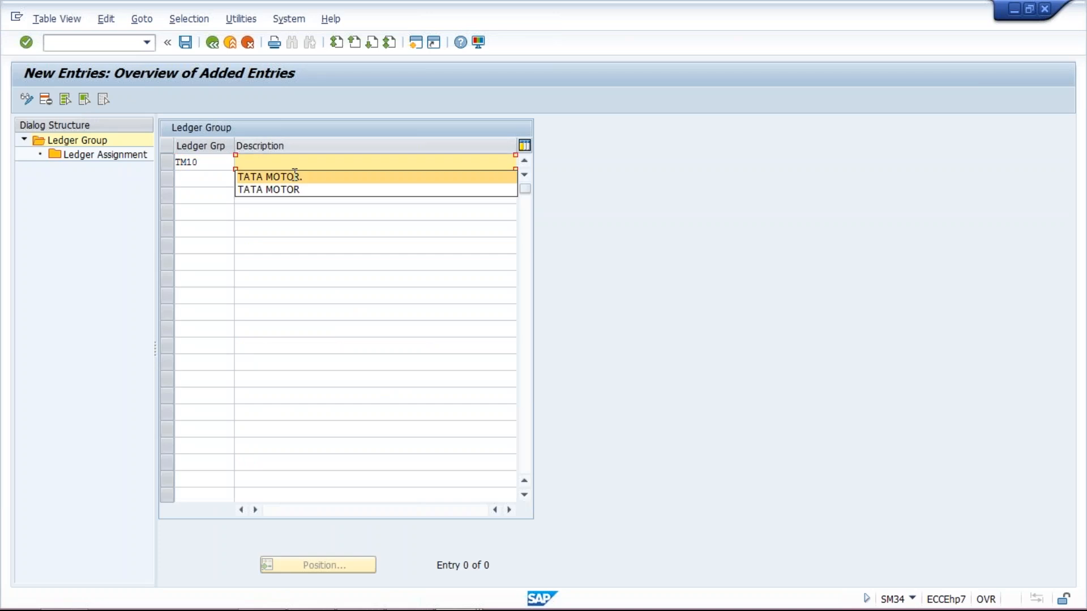
key(Return)
key(BackSpace)
click(378, 160)
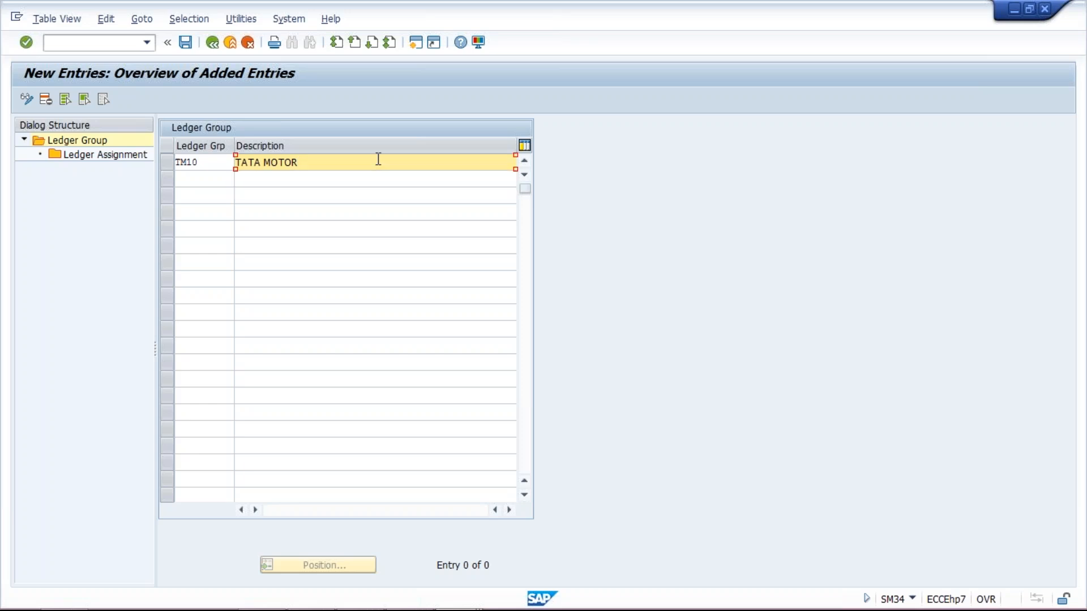
key(Return)
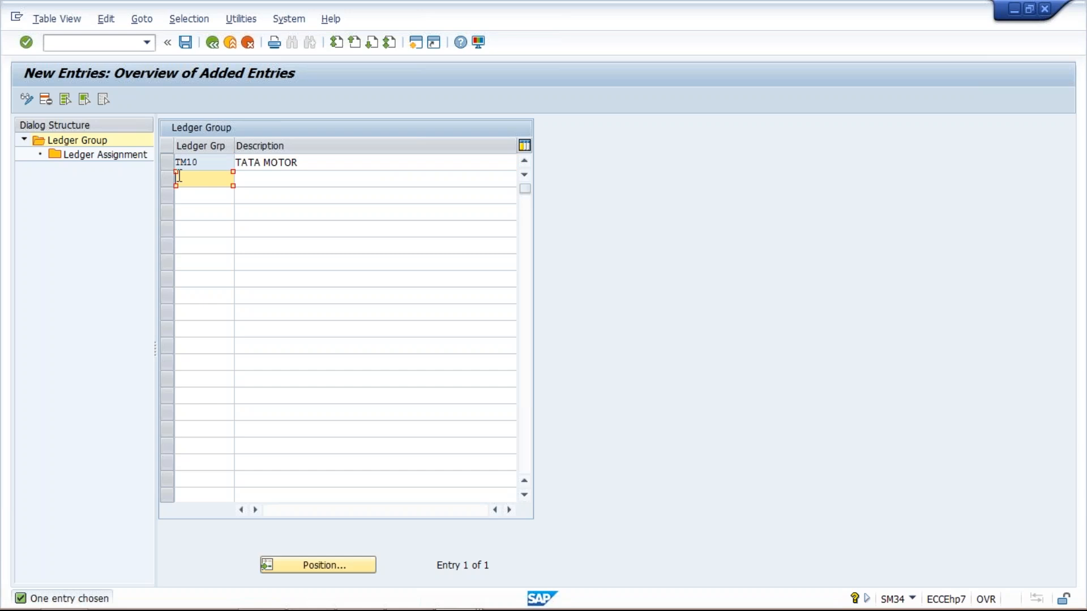
Step: Open the ledger assignment of ledger group TM10 and start new entries there
click(170, 164)
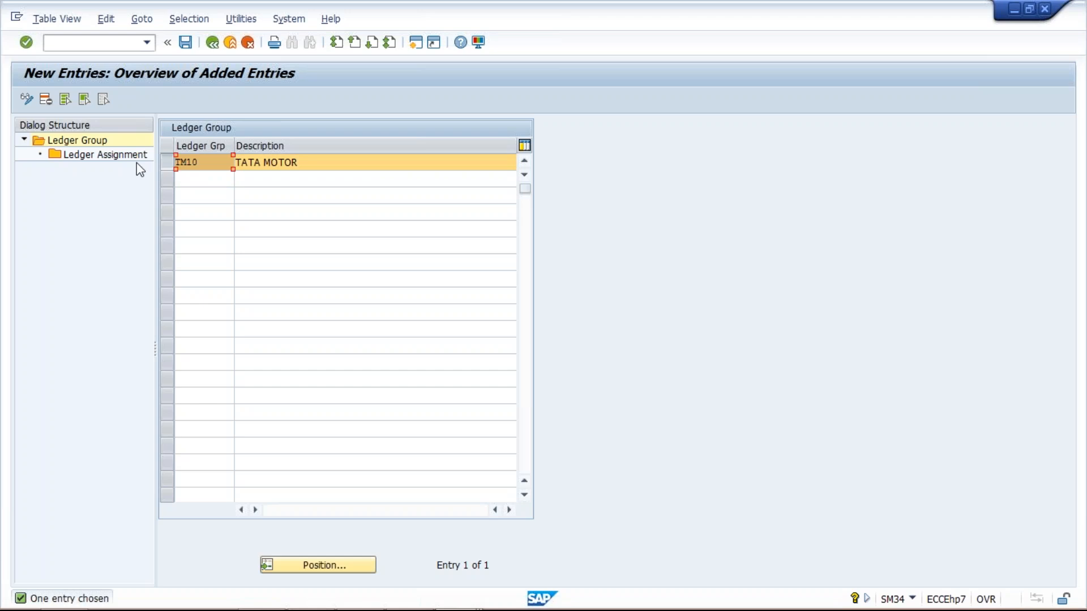
double_click(105, 158)
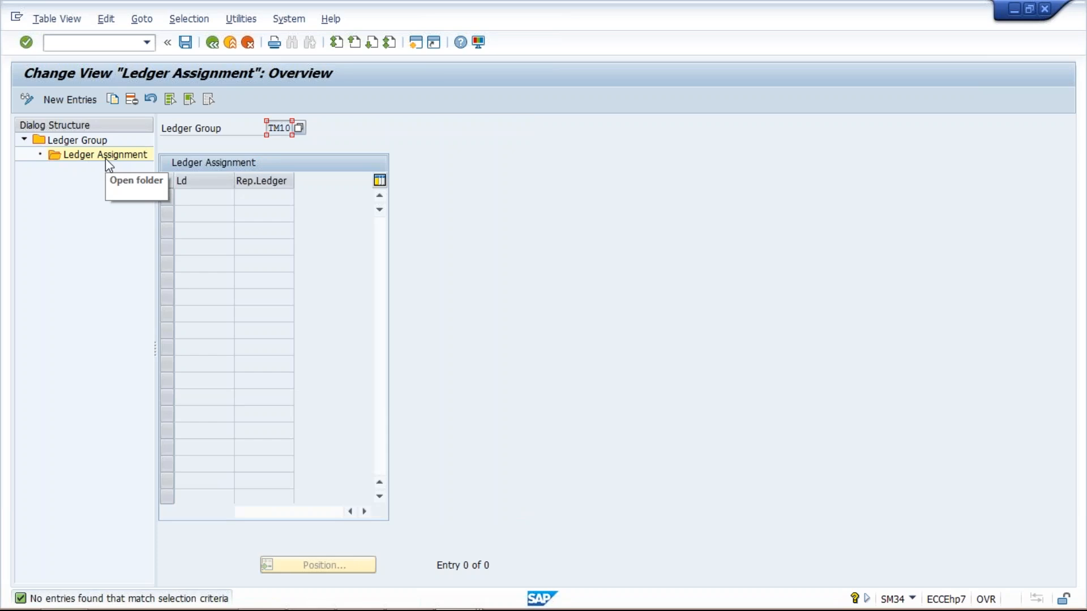
click(78, 102)
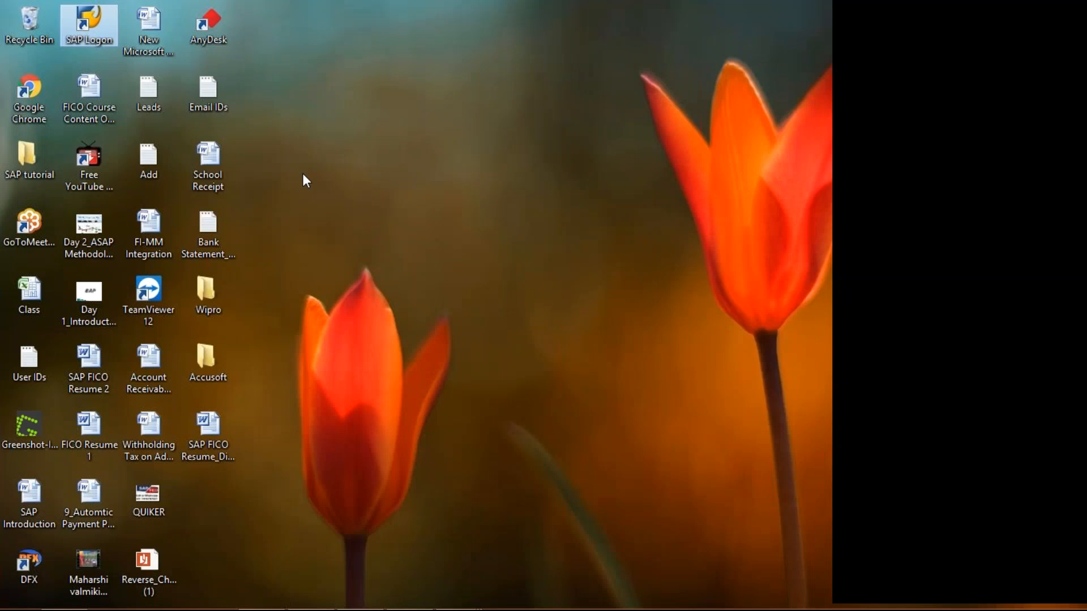
Step: Open the Class workbook from the desktop in Excel and bring its empty Sheet1 up beside the SAP session
click(35, 303)
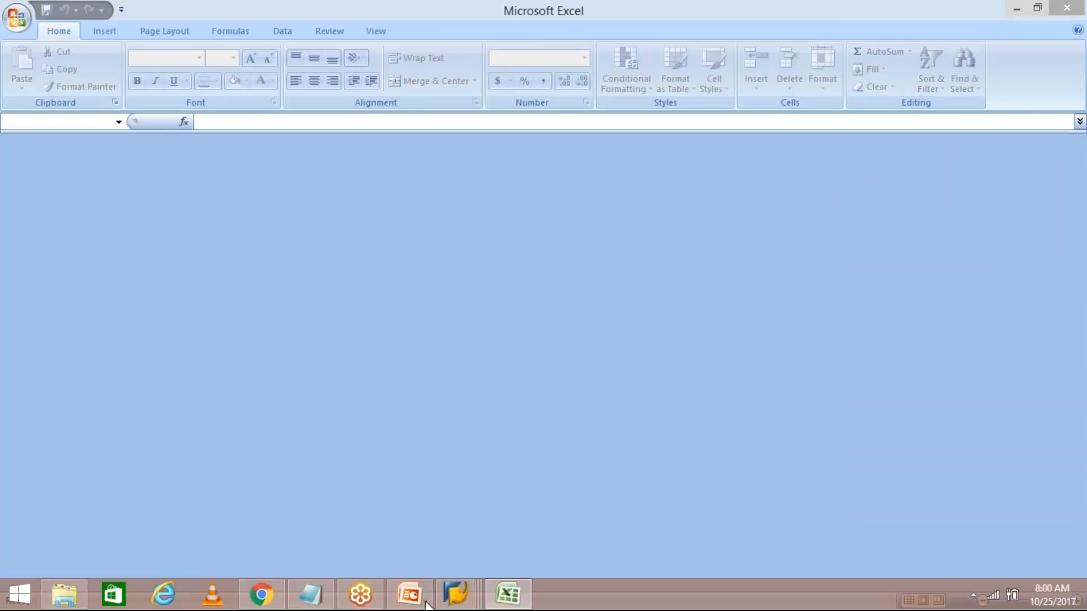
mouse_move(462, 604)
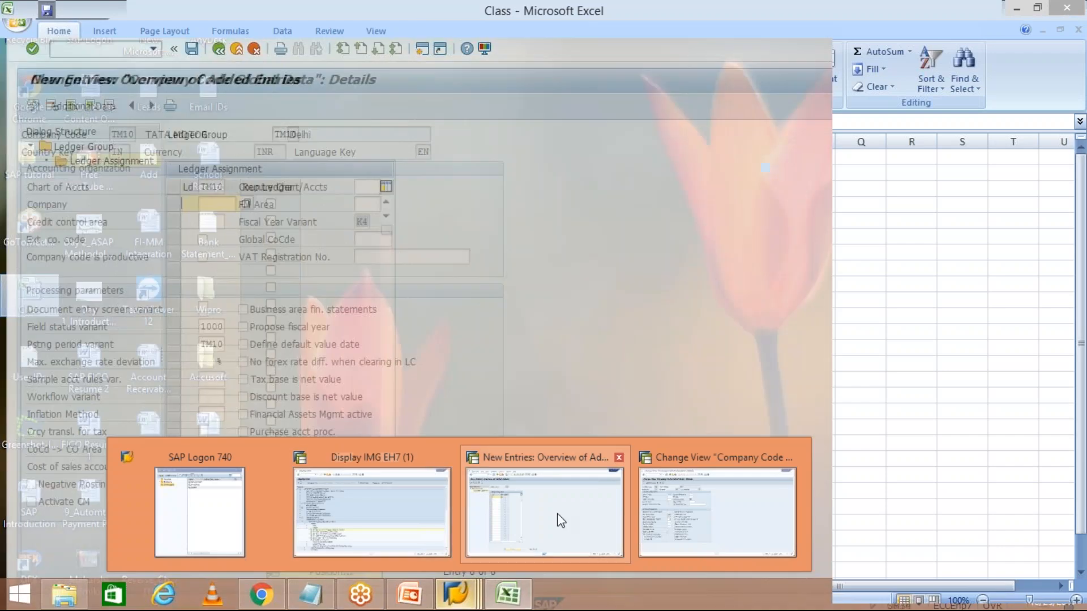
click(561, 520)
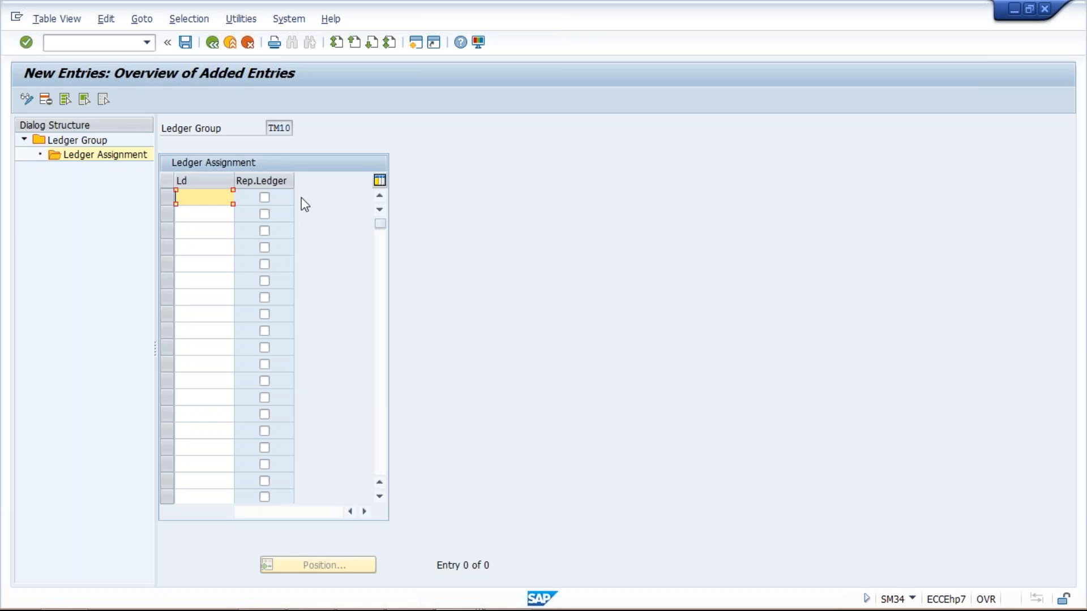
mouse_move(540, 603)
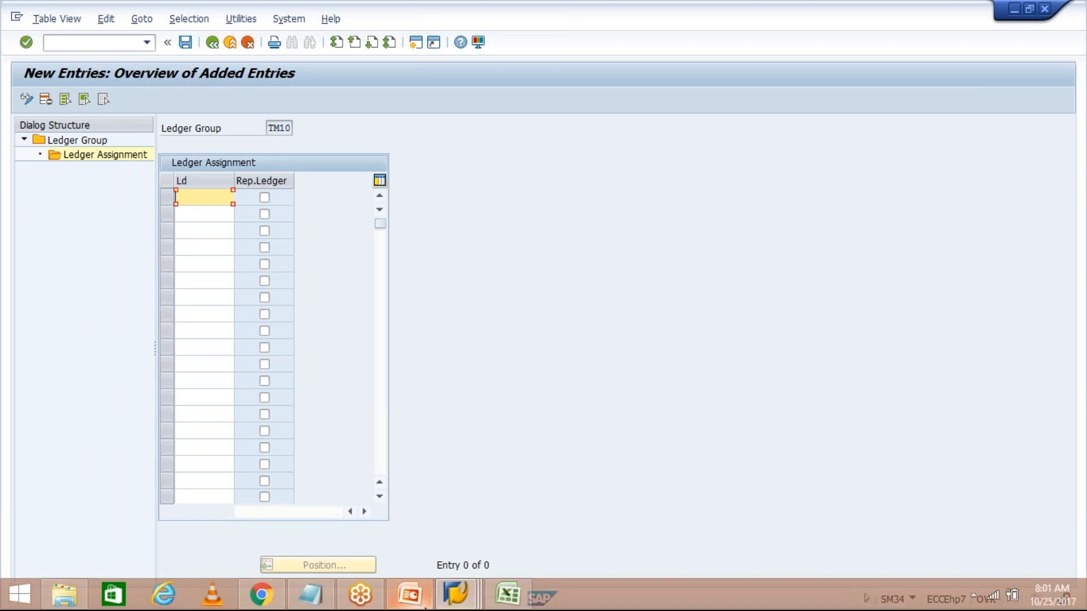
click(507, 594)
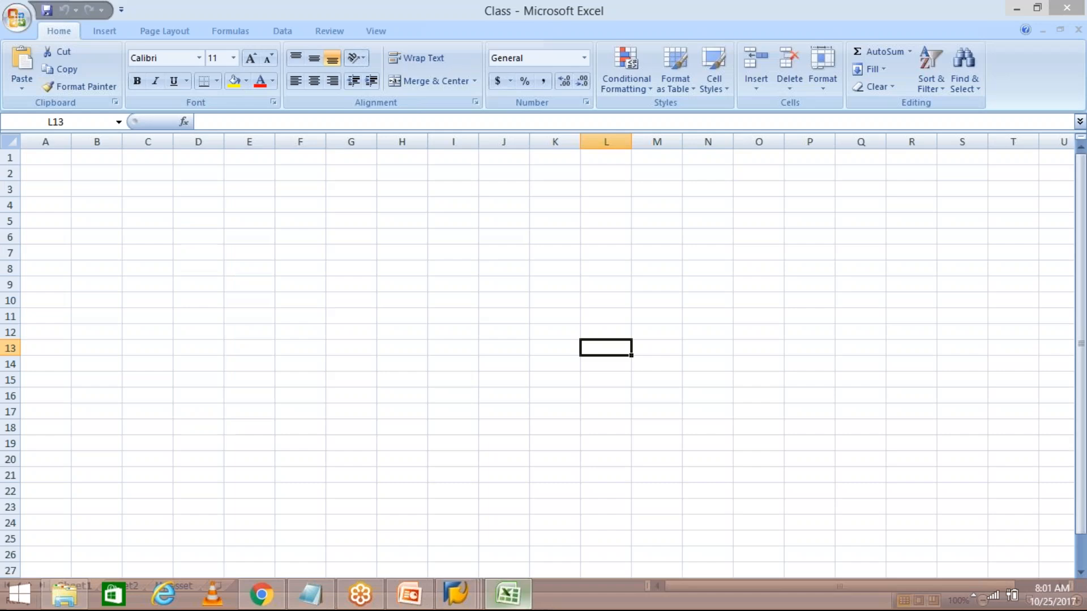
Step: Enter TM10 in cell H5 of Sheet1
click(388, 222)
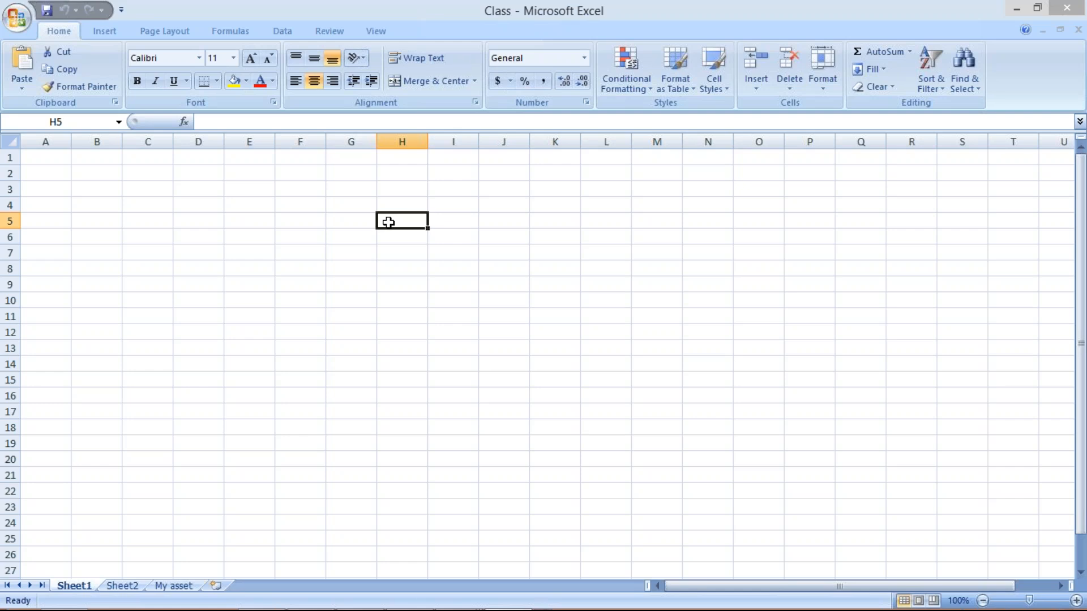
text(tm)
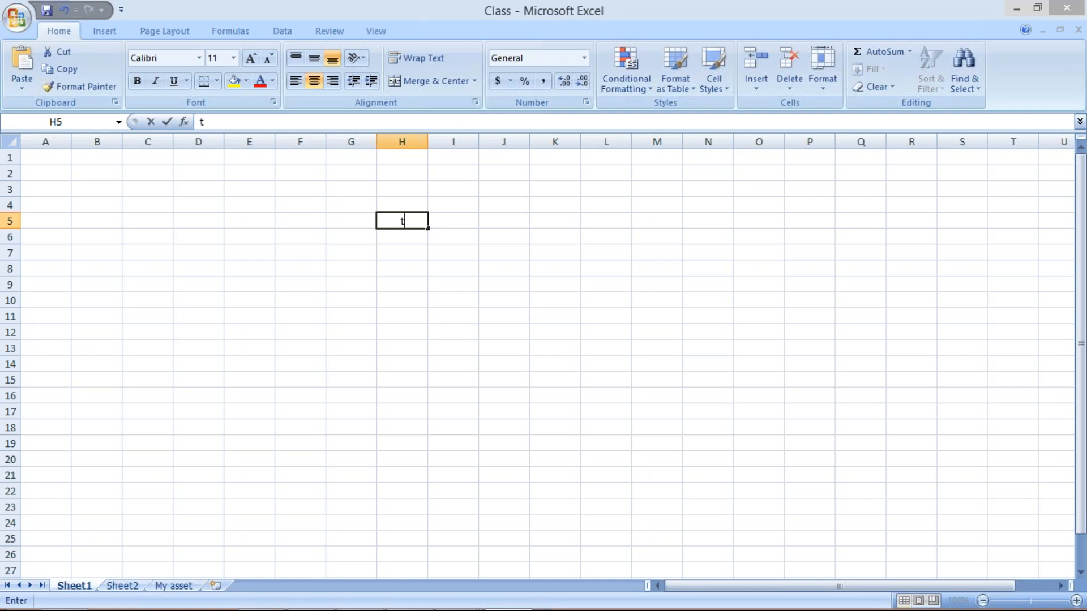
key(BackSpace)
key(BackSpace)
text(TM10)
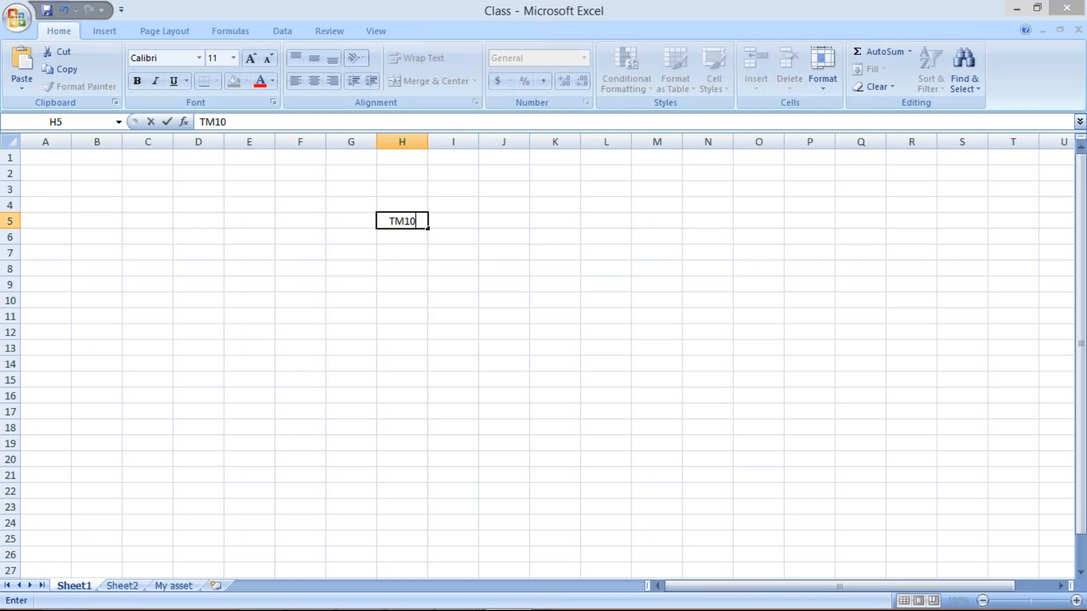
key(Return)
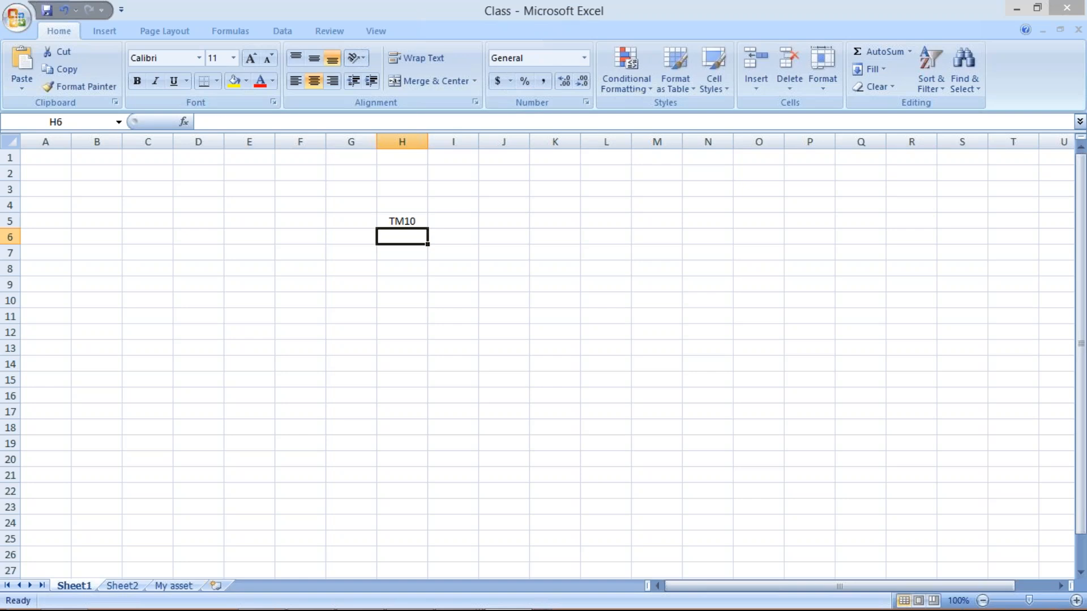
Step: Merge and center cells H5 to J5 and enter TATA MOTOR as their text
click(390, 219)
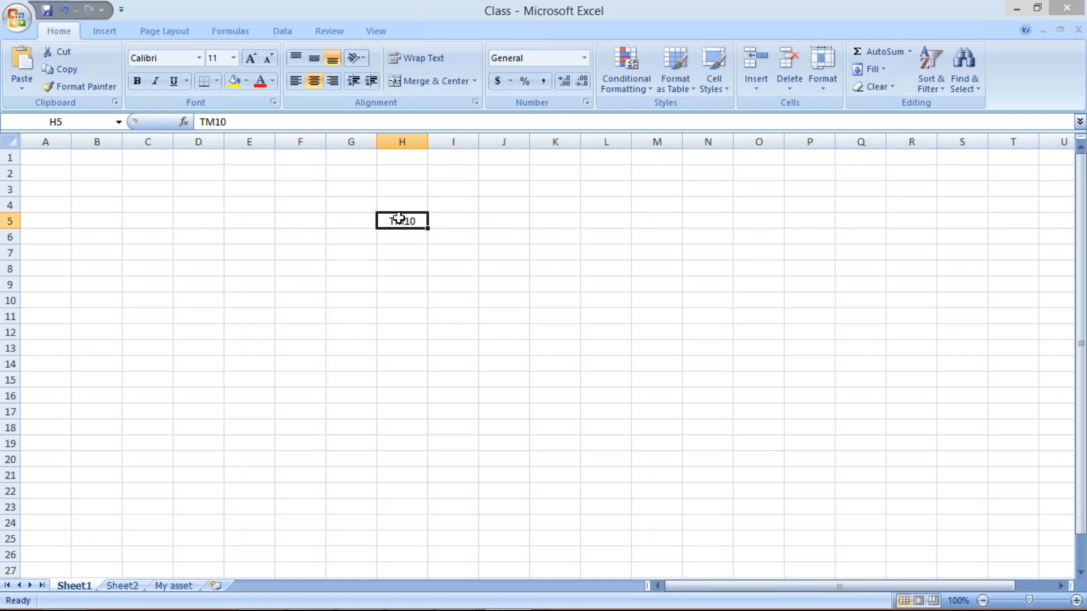
drag(390, 218, 504, 214)
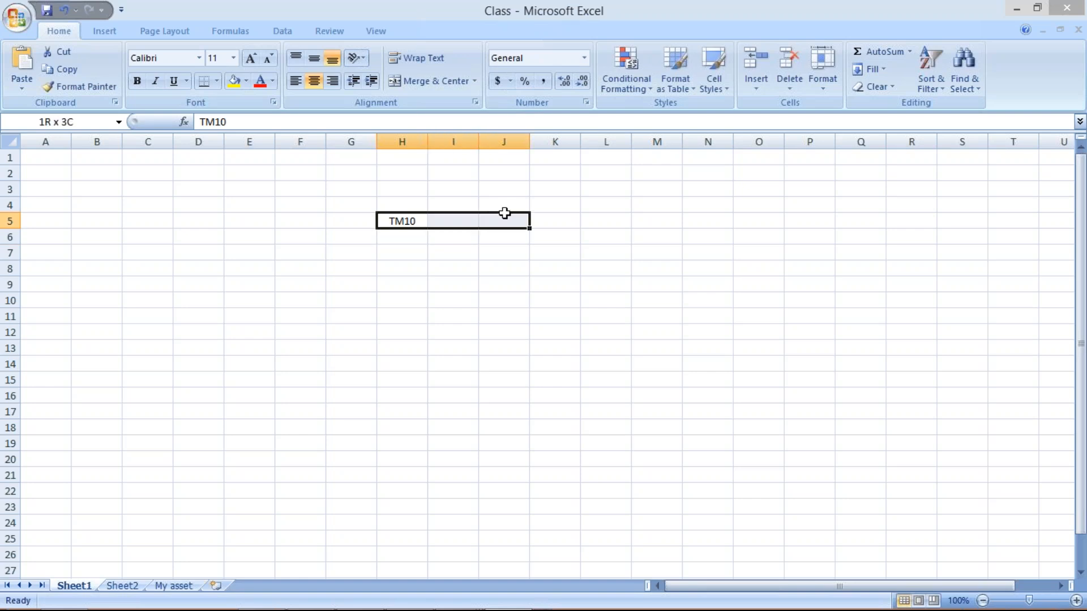
click(444, 79)
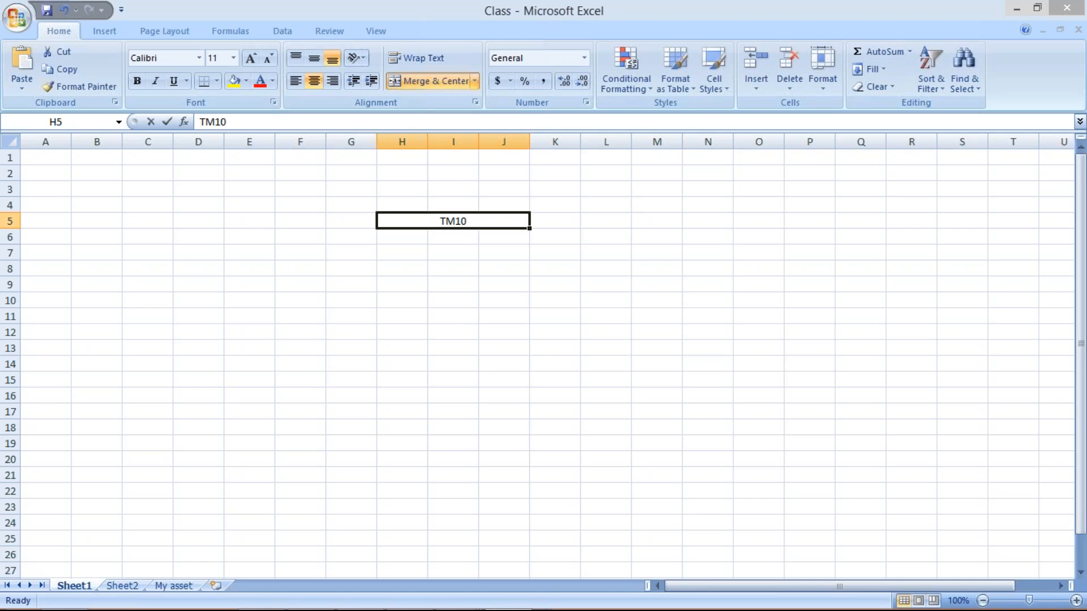
text(TATA MOTOR)
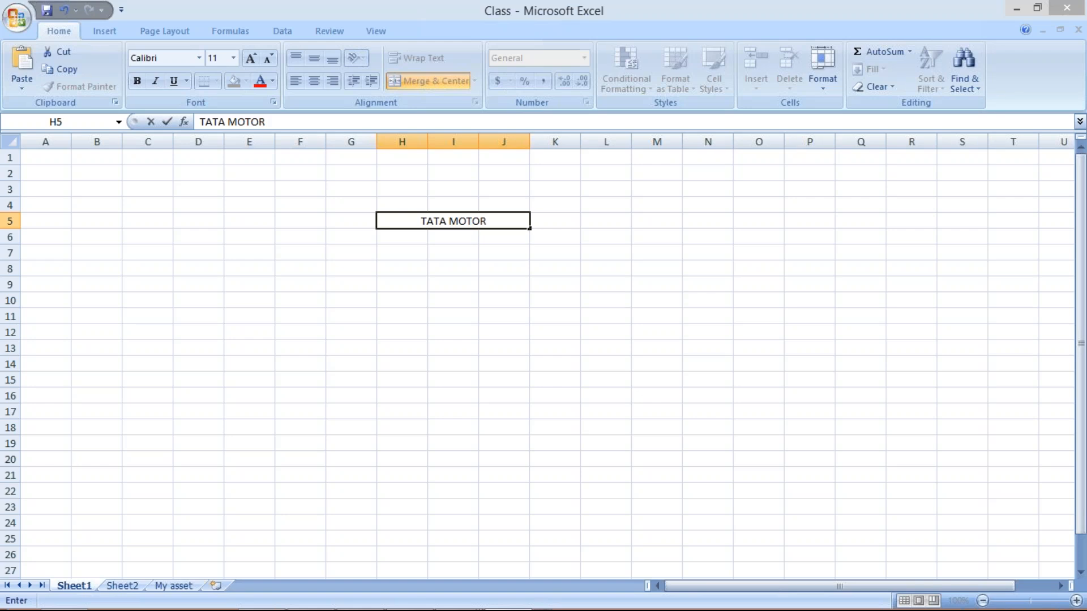
Step: Enter the countries INDIA, US and UK in cells H6 to H8 under the TATA MOTOR heading
click(403, 240)
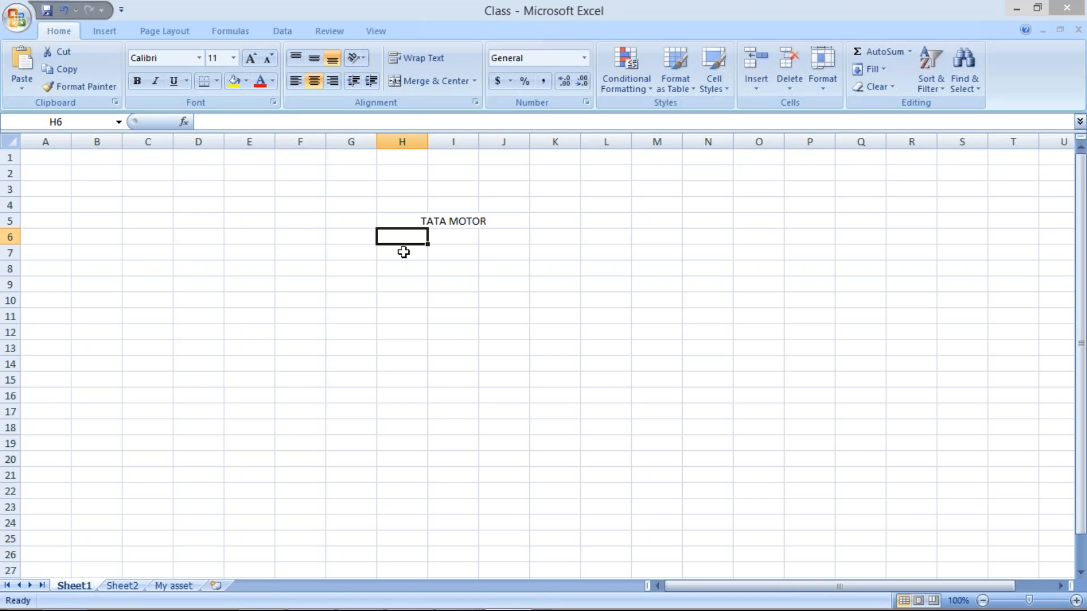
text(INDIA)
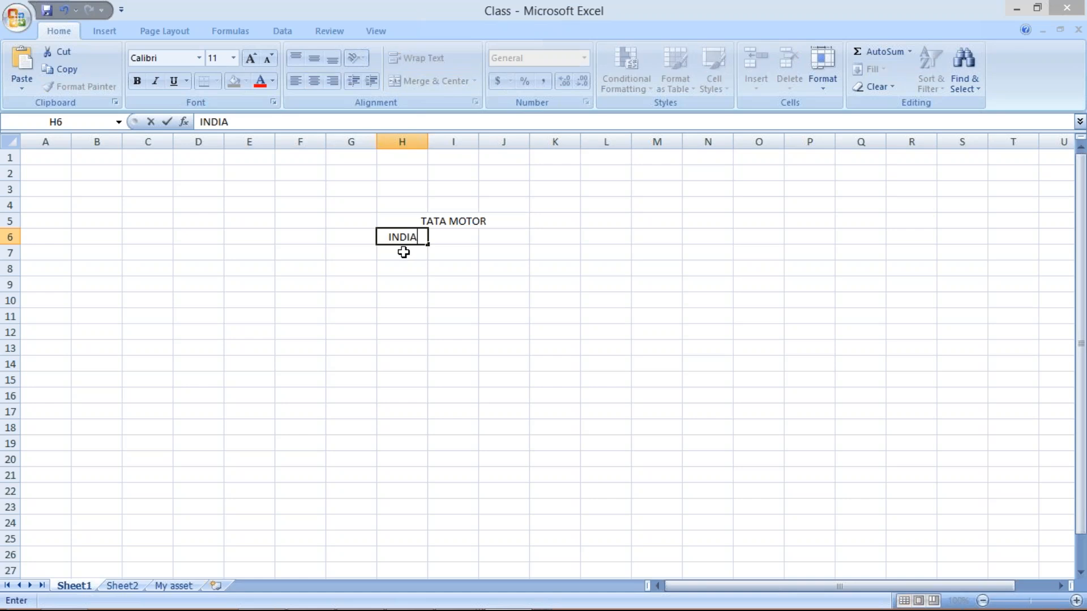
click(403, 252)
text(US)
key(Return)
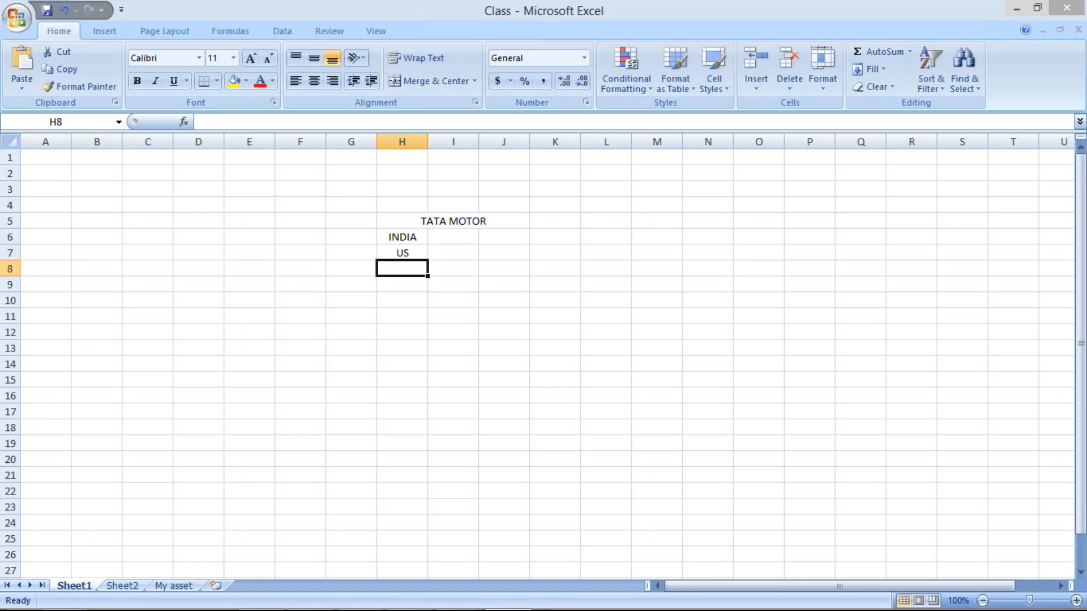
text(UK)
key(Return)
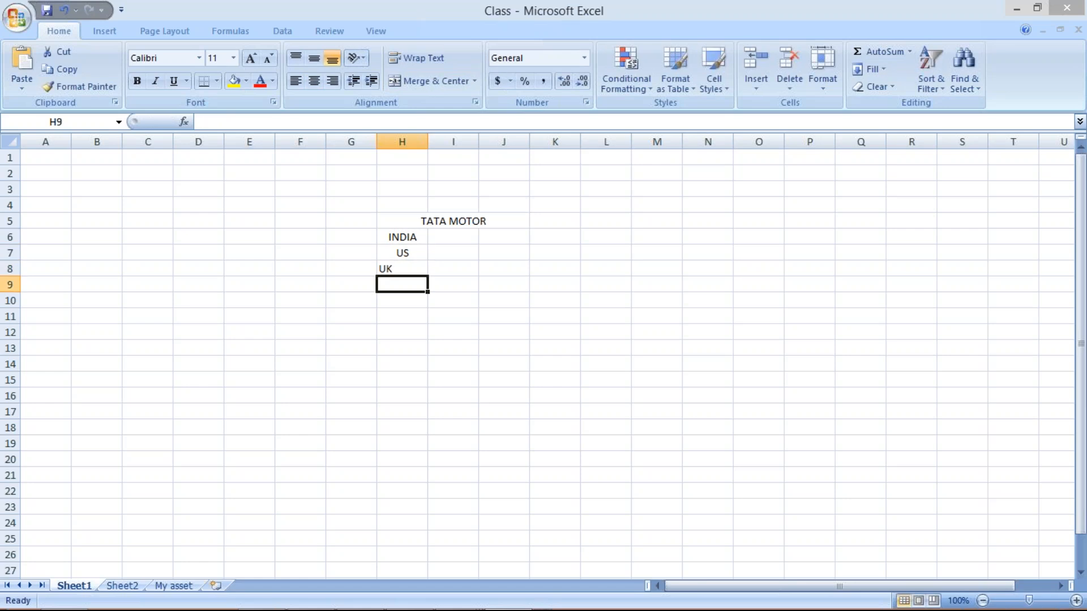
Step: Center the country names horizontally in cells H6 to H9
drag(402, 236, 406, 289)
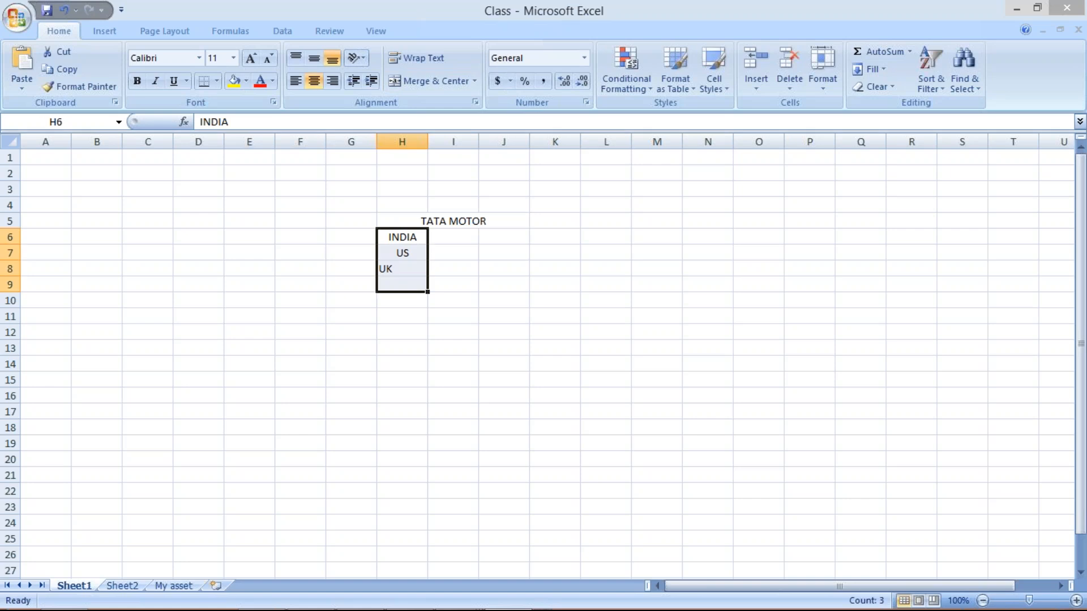
click(314, 81)
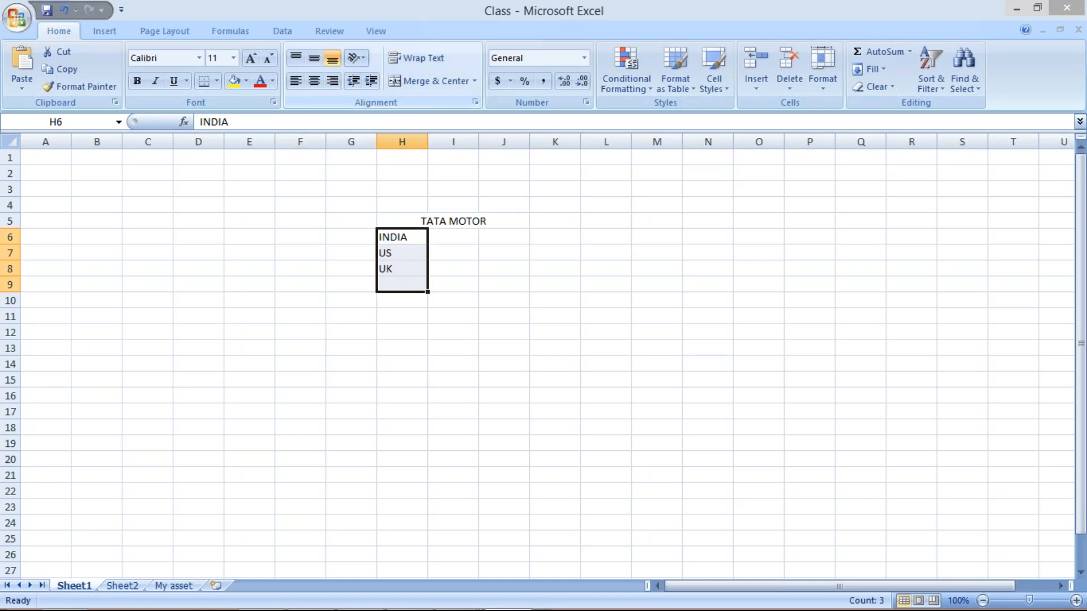
click(313, 81)
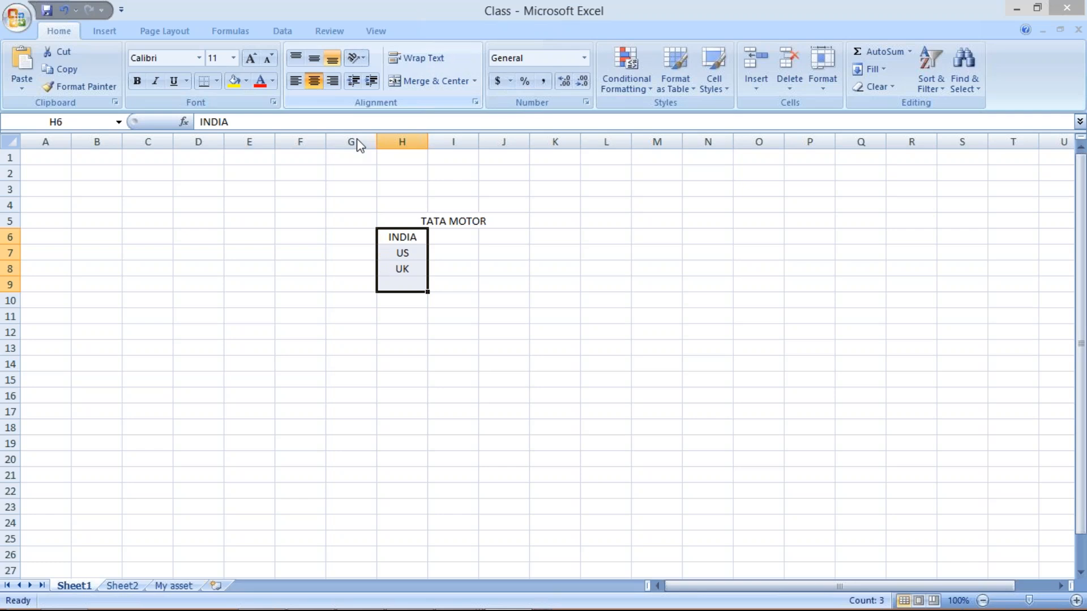
Step: Enter the ledgers 0L for INDIA, T6 for US and T7 for UK in cells I6 to I8
click(451, 243)
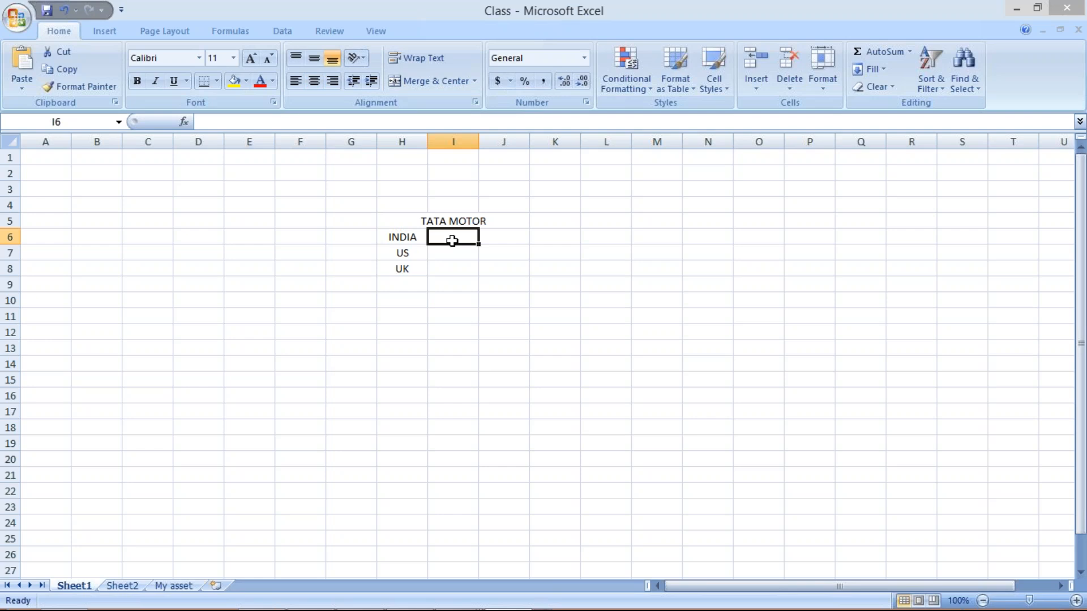
text(0L)
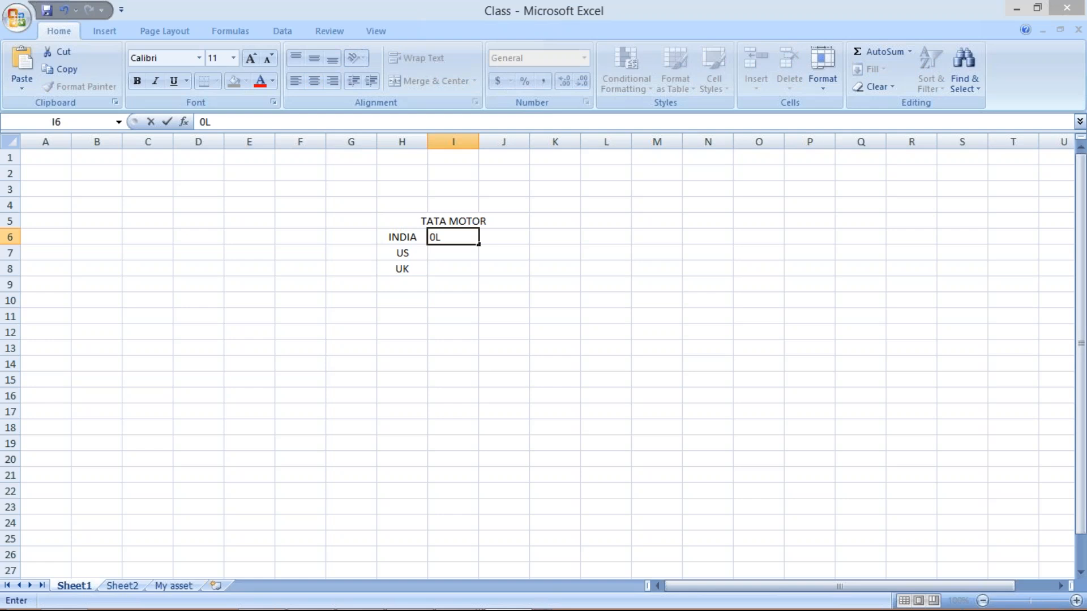
key(Return)
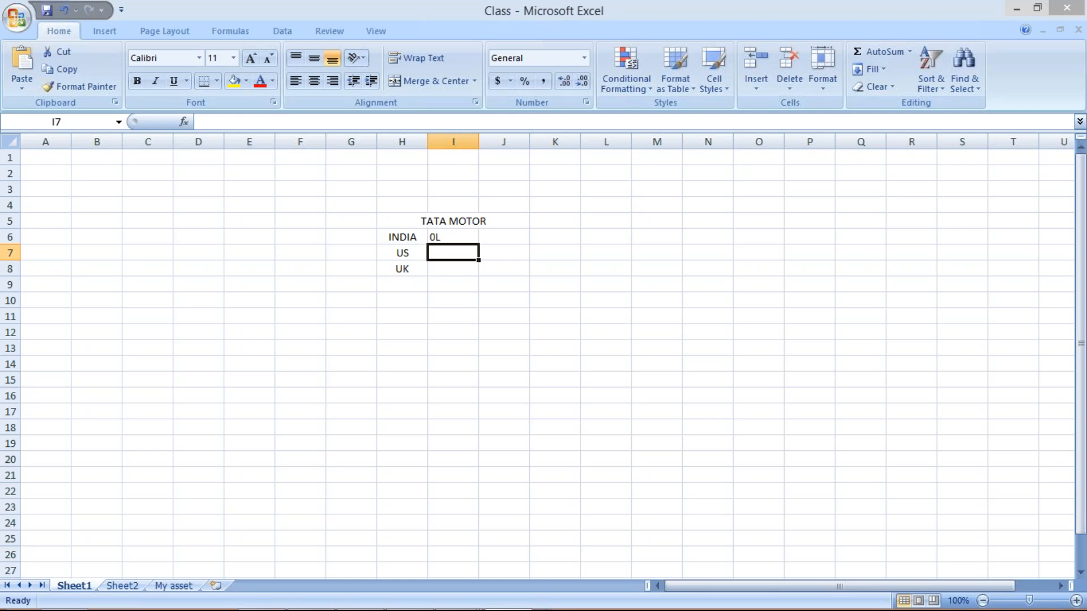
text(T6)
key(Return)
text(T7)
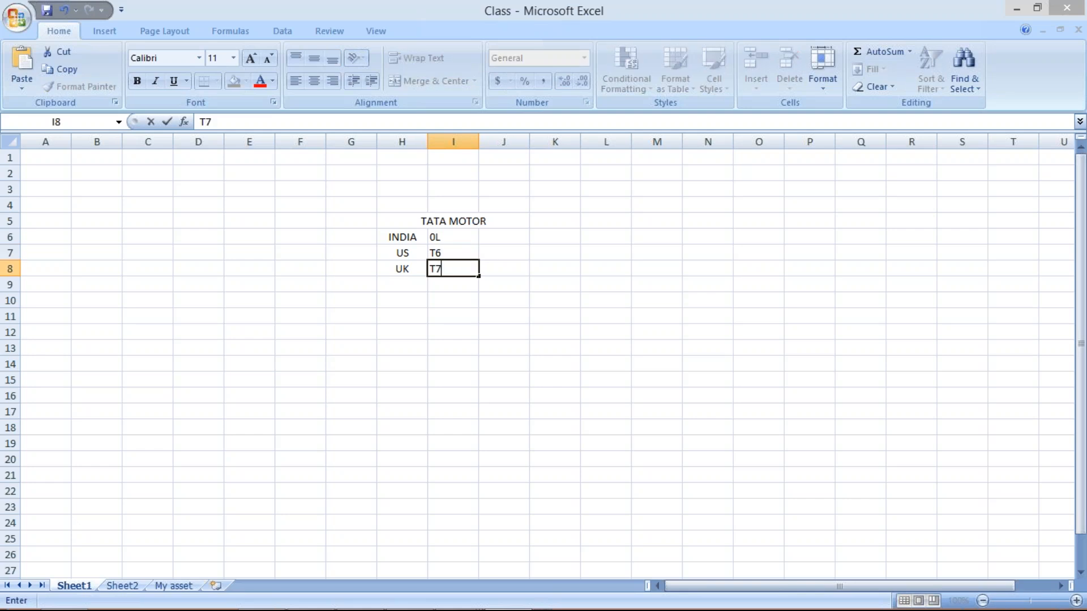
key(Return)
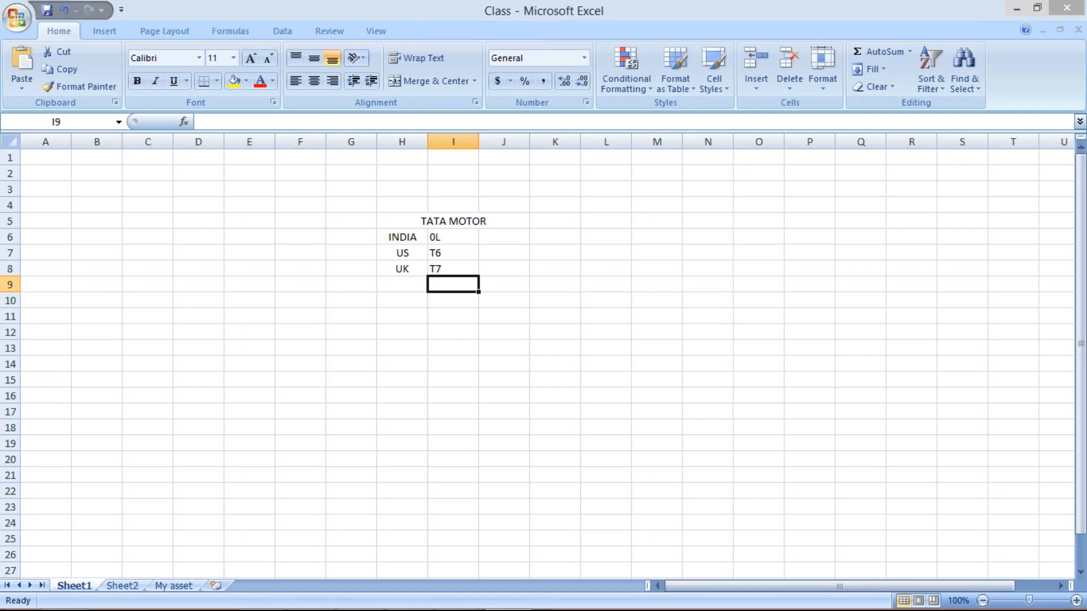
Step: Go through the ledger codes in column I and match them with their countries in column H
click(451, 238)
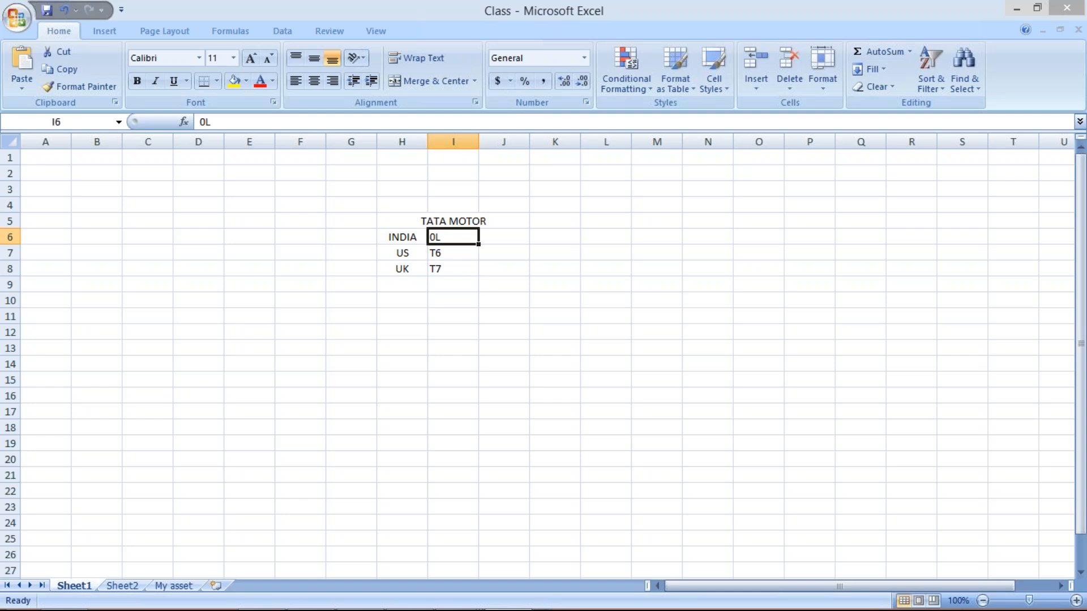
click(438, 252)
click(449, 271)
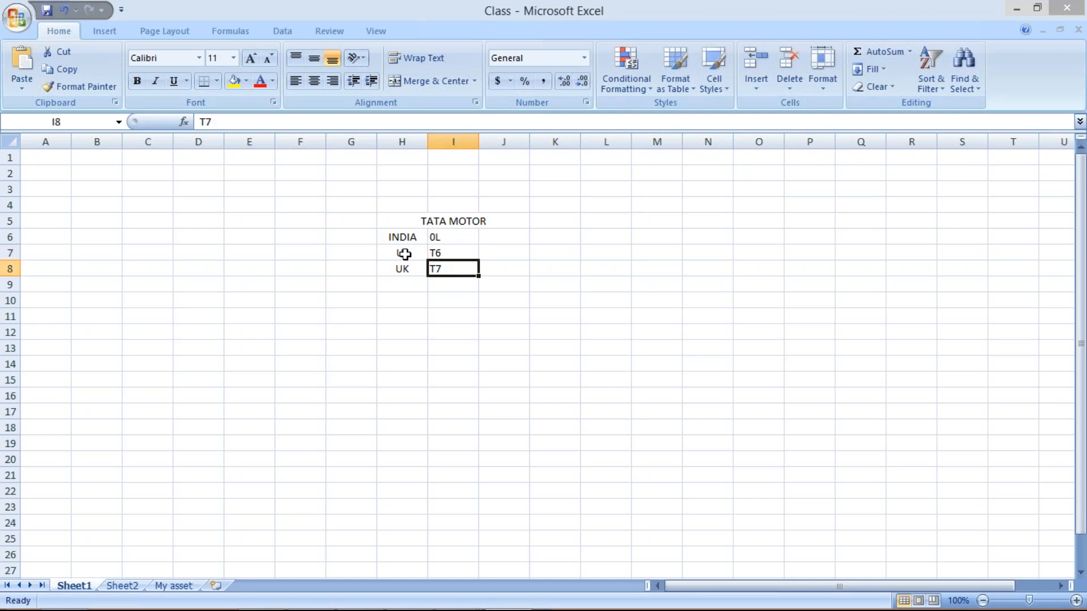
click(450, 249)
click(401, 250)
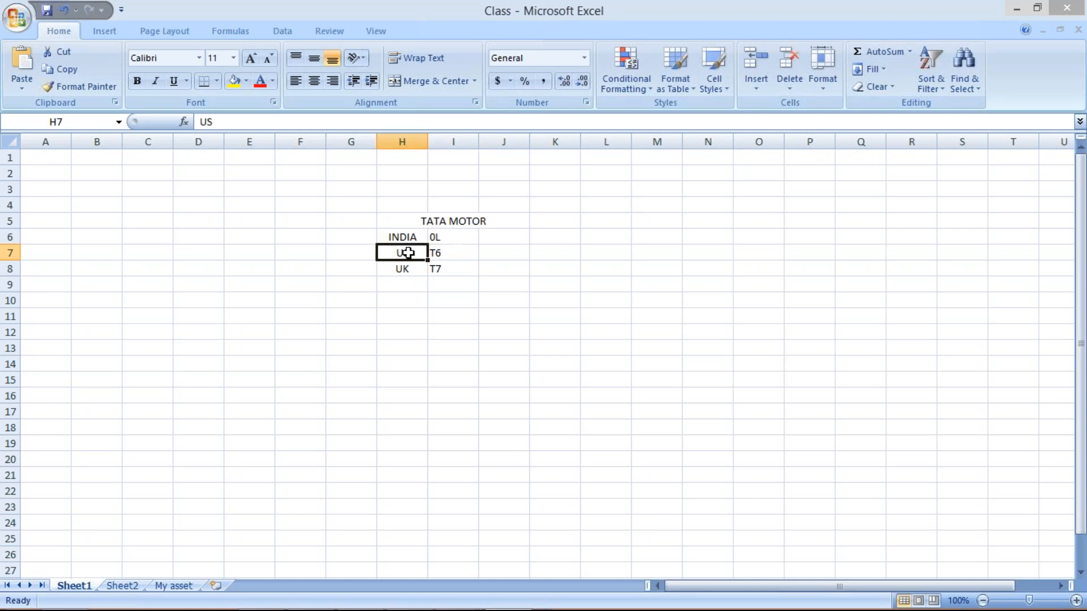
click(450, 272)
click(413, 268)
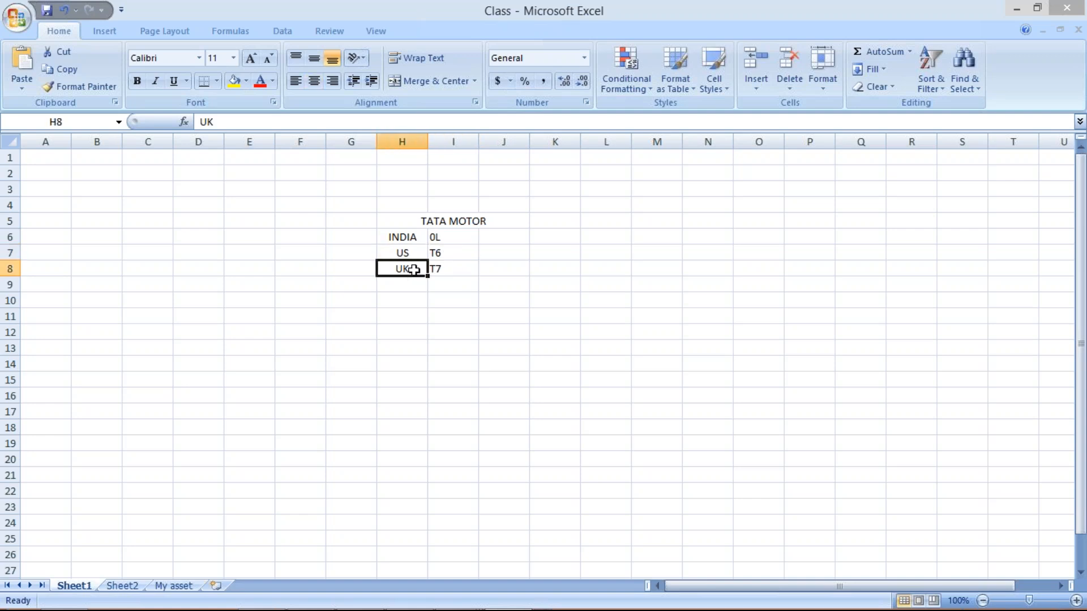
Step: Enter JAN - DEC as the fiscal year in cell J6 and widen column J slightly
click(501, 234)
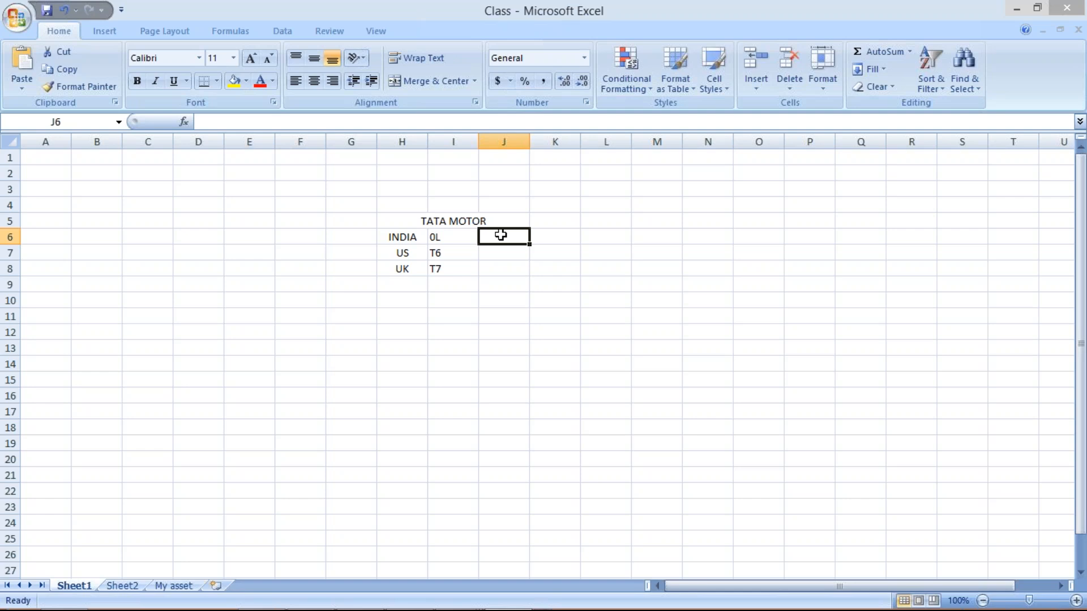
text(JAN)
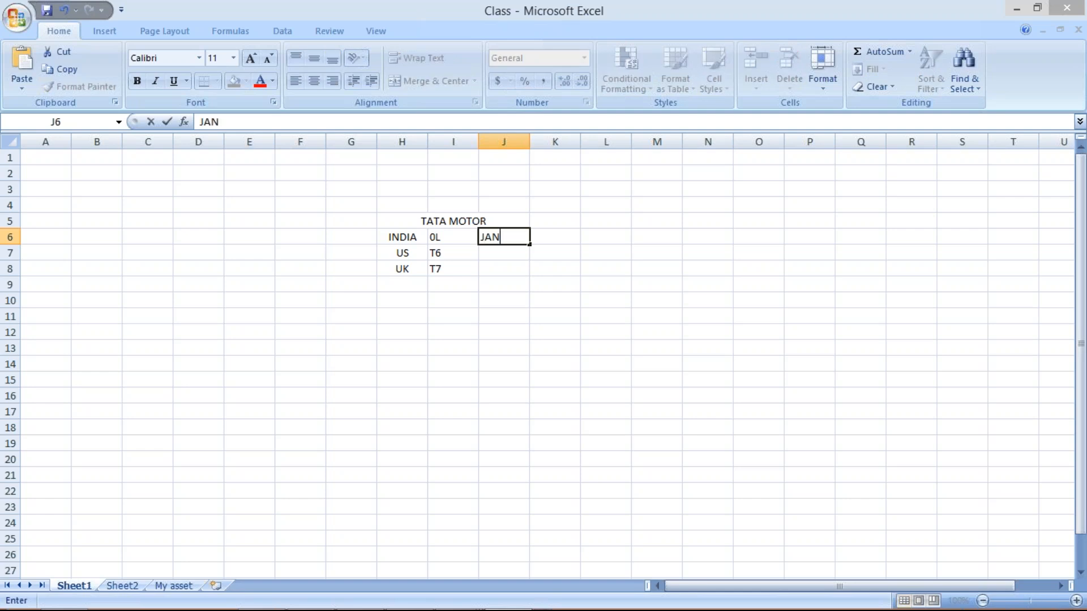
text( - DEC)
key(Return)
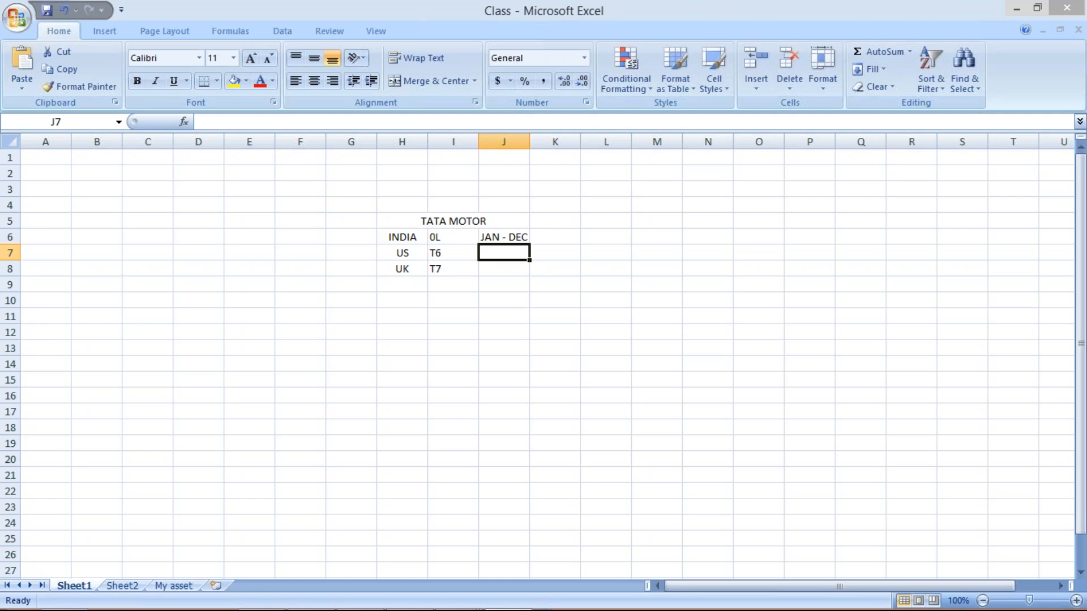
drag(529, 138, 536, 139)
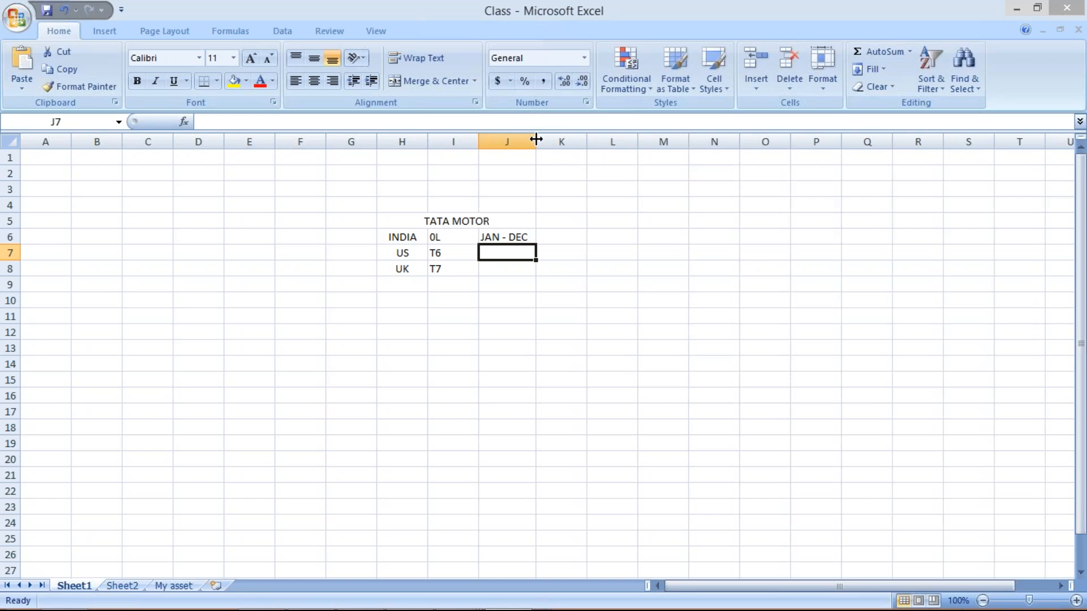
Step: Set the INDIA fiscal year in cell J6 to APRL - MARCH and fit column J to its contents
click(506, 234)
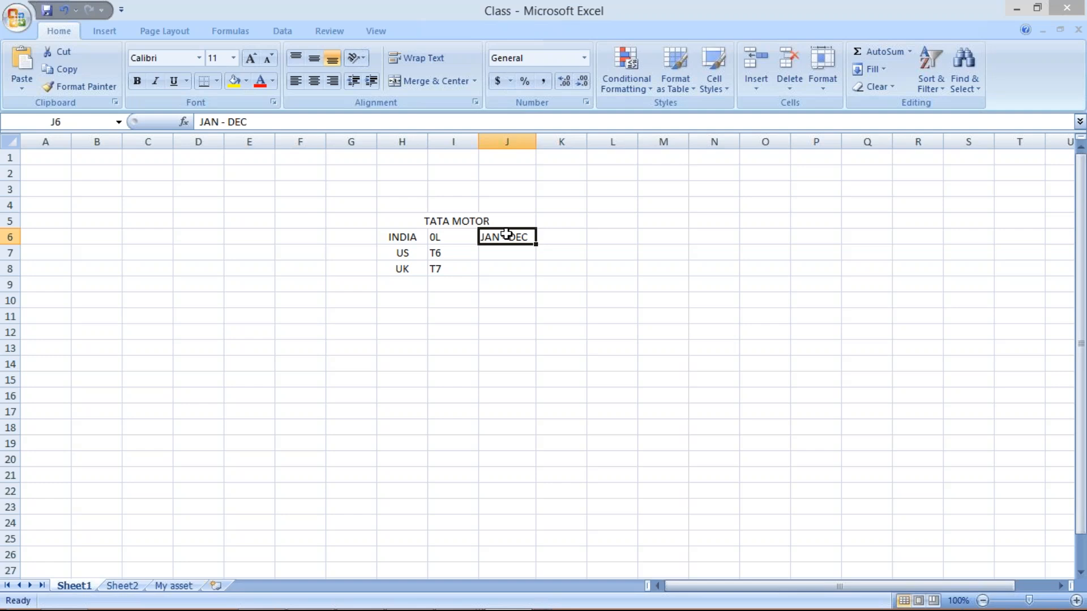
text(AP)
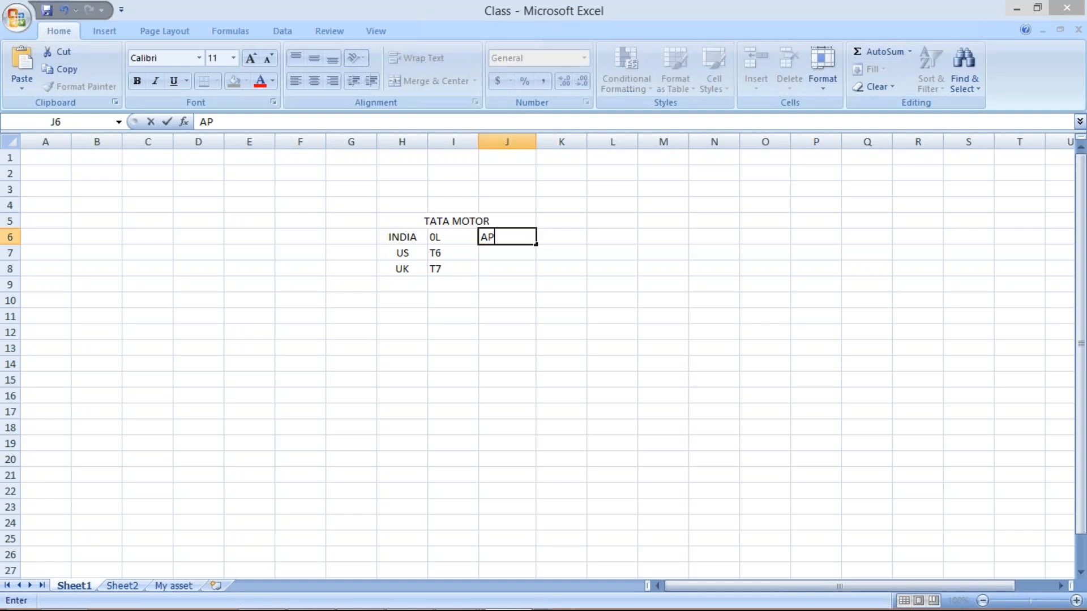
text(RL - MARCH)
key(Return)
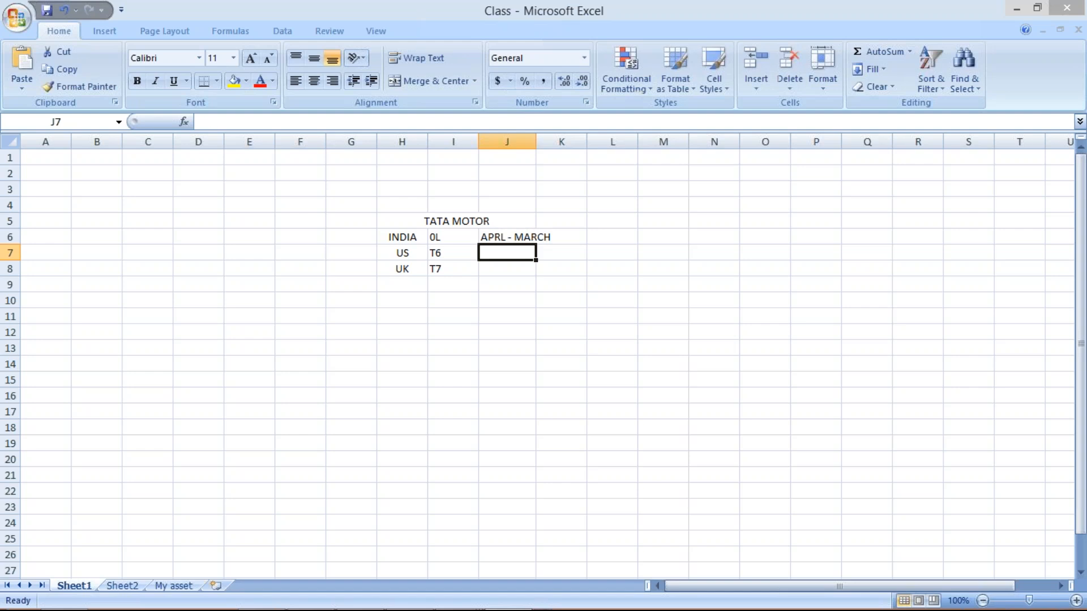
double_click(535, 142)
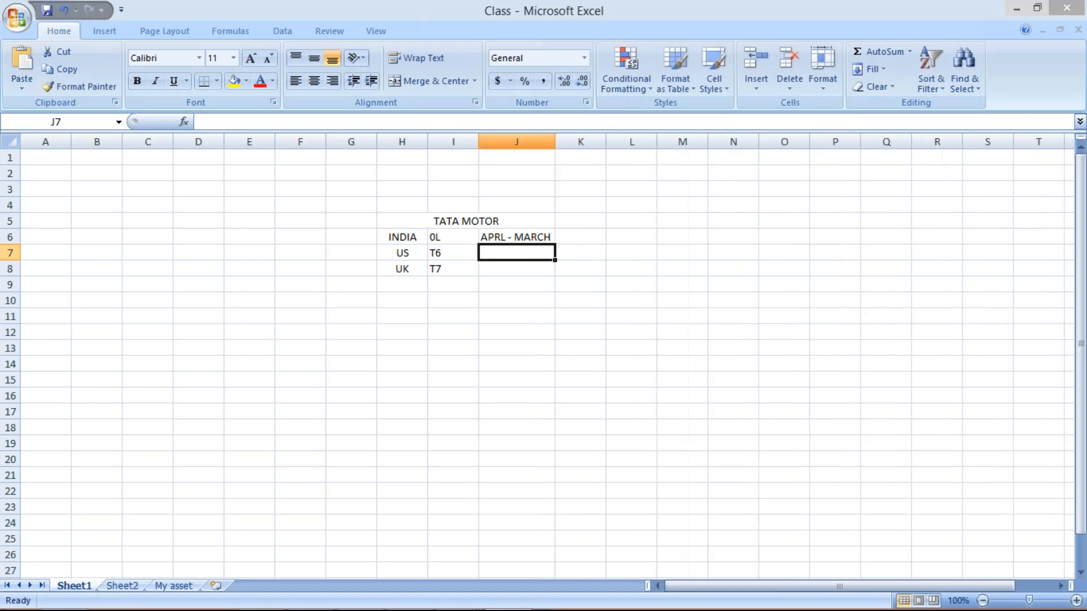
Step: Enter the fiscal years JAN - DEC for US in J7 and JULY - JUNE for UK in J8
text(JAN)
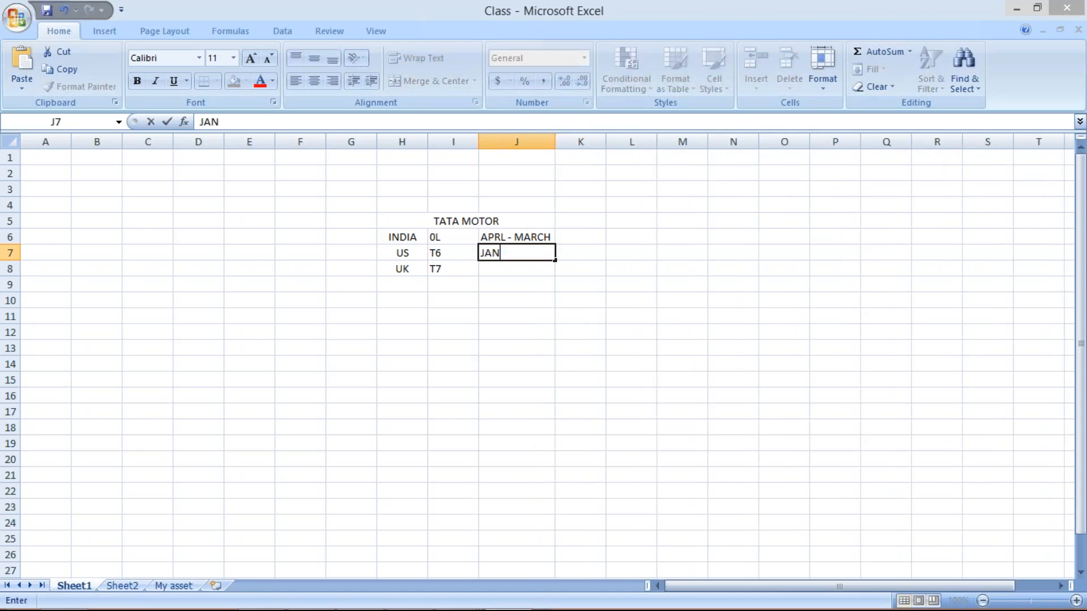
text( - DEC)
key(Return)
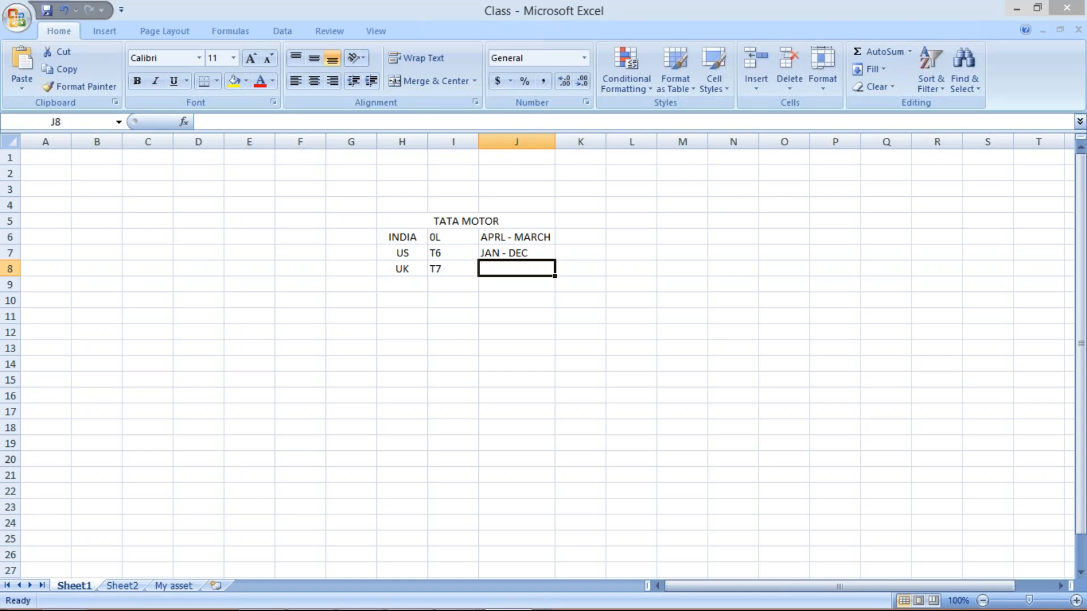
text(JULY - JUNE)
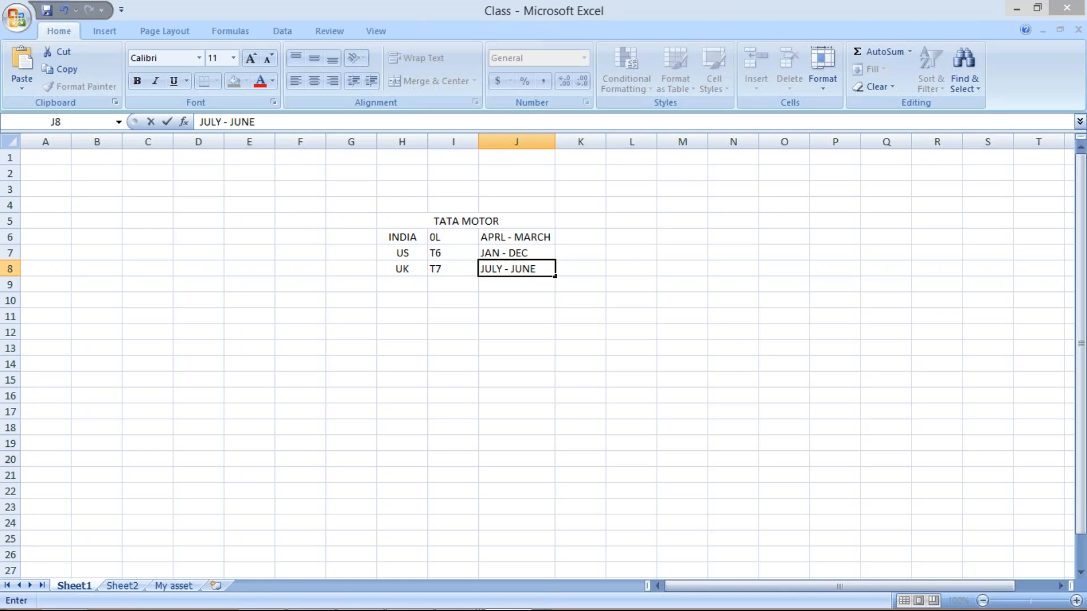
key(Return)
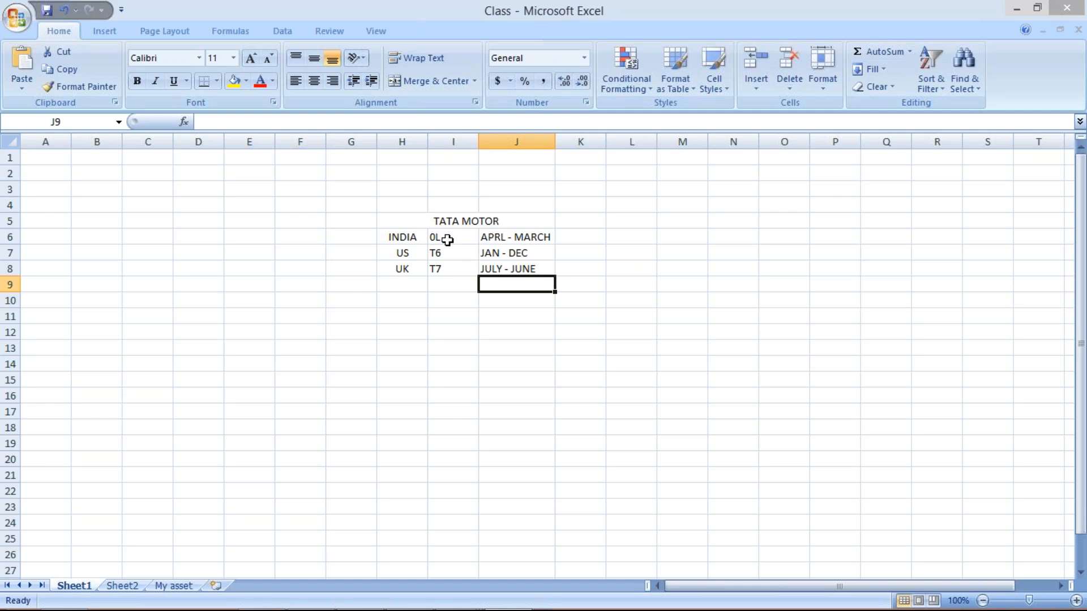
Step: Review each country's fiscal year period in column J and the empty cells beside it in column K
click(393, 238)
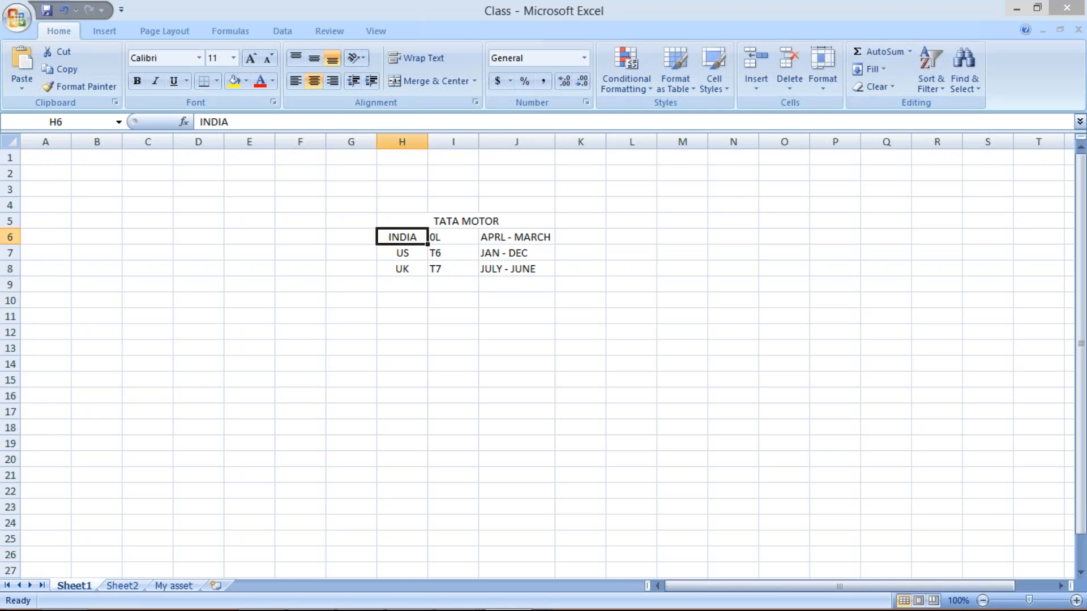
click(400, 253)
click(400, 268)
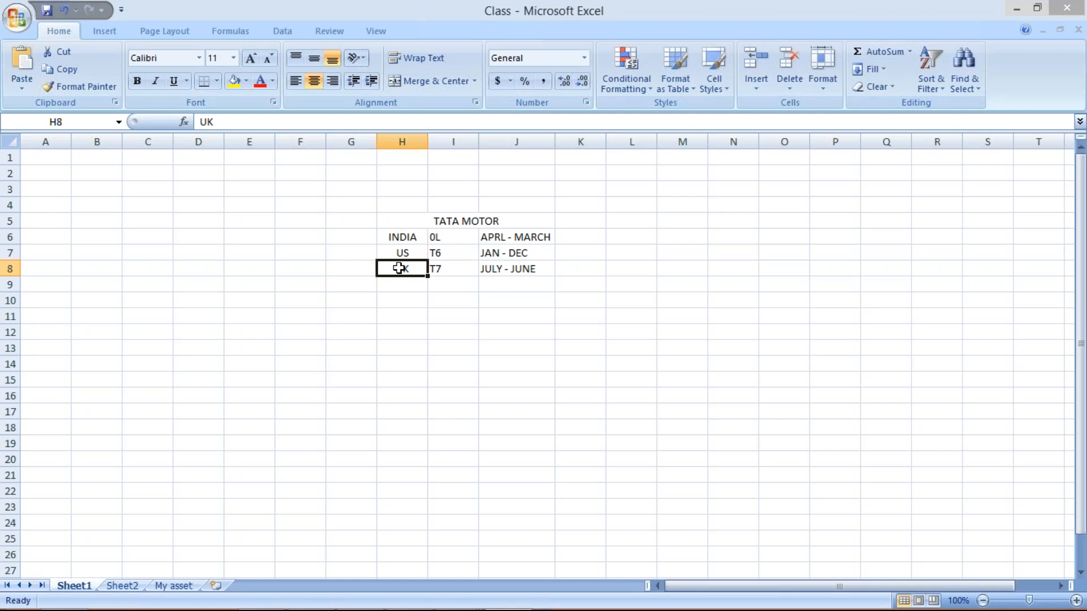
click(488, 279)
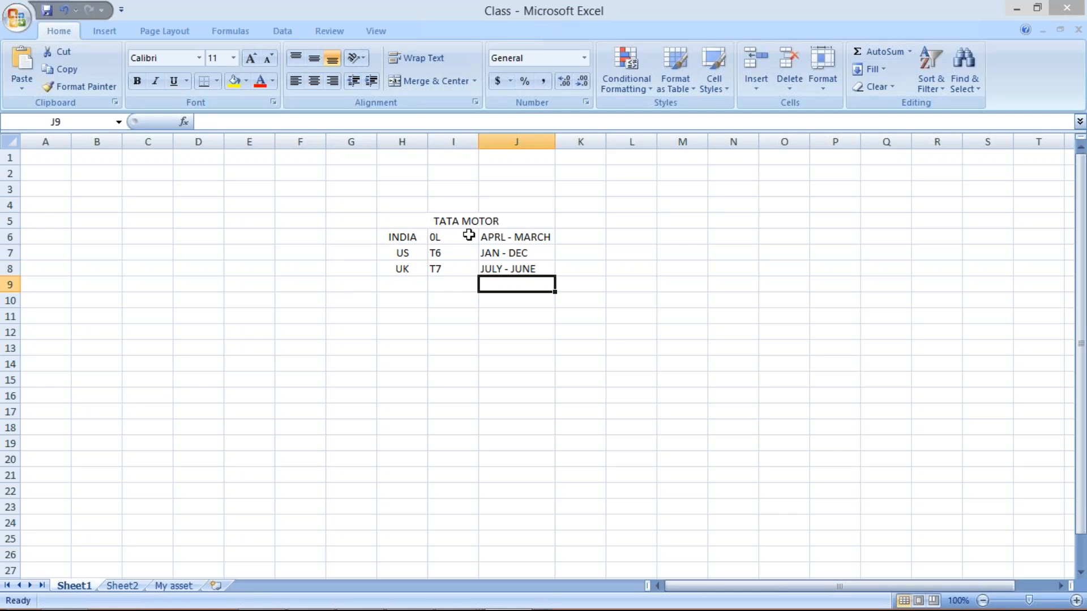
click(499, 232)
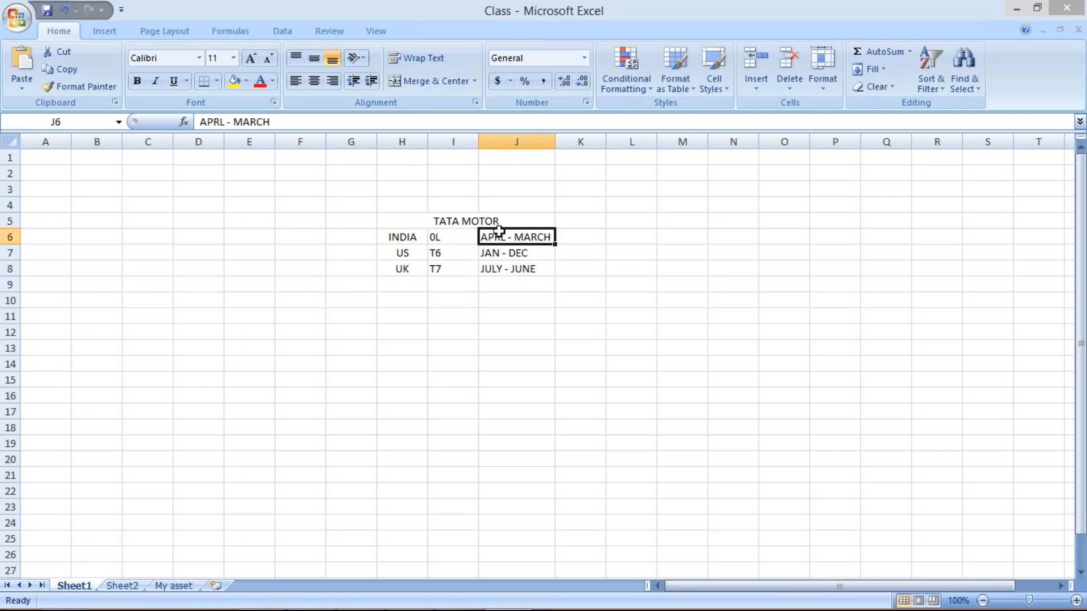
click(577, 233)
click(515, 234)
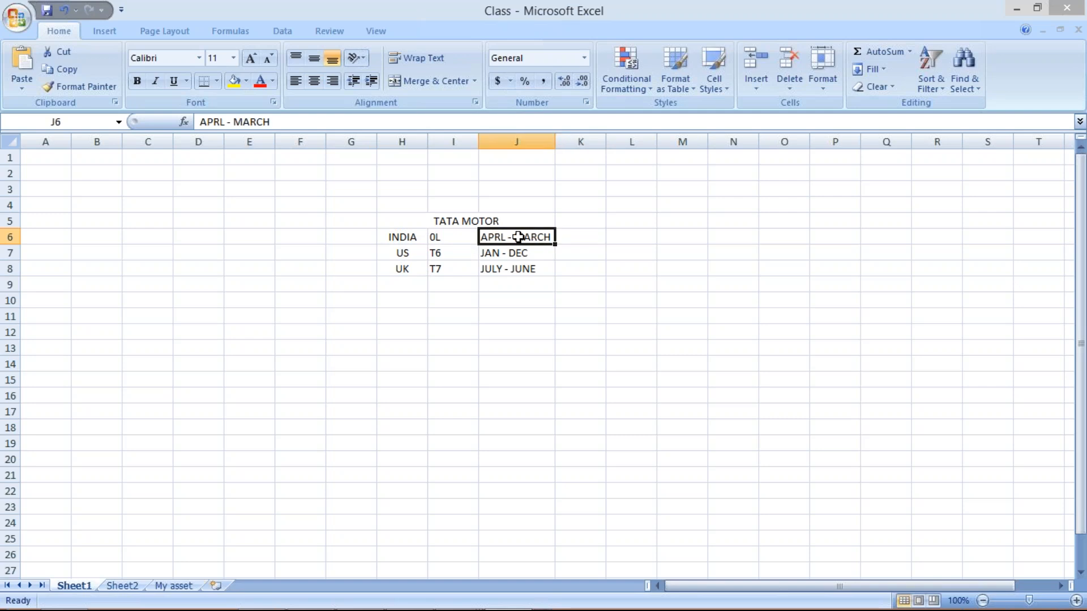
click(572, 238)
click(572, 249)
click(578, 277)
Step: Enter the fiscal year variants V3 for INDIA in K6, K4 for US in K7 and A5 for UK in K8
click(571, 238)
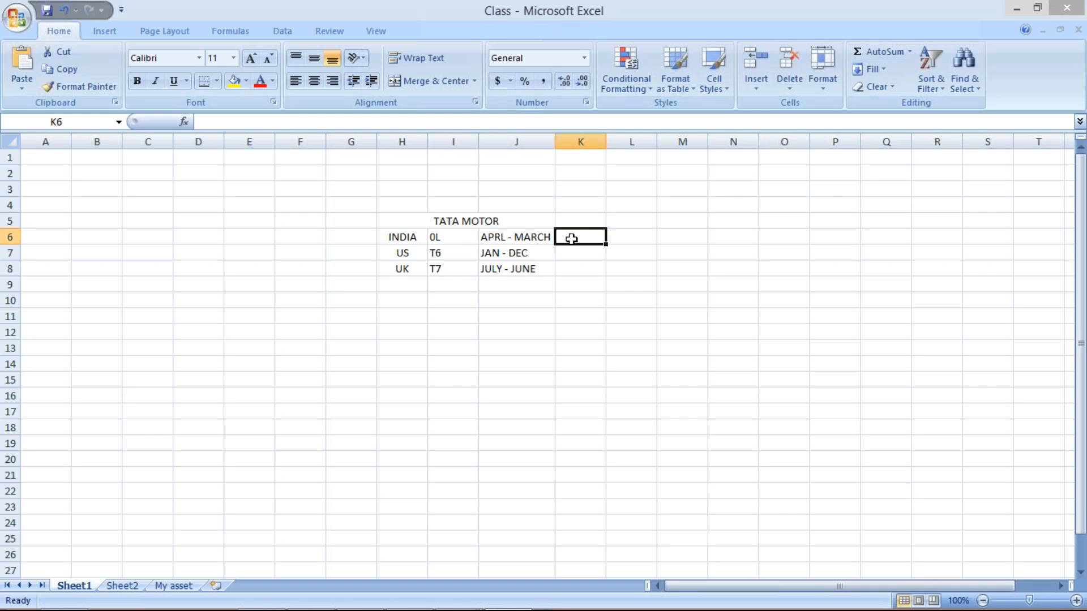
text(V3)
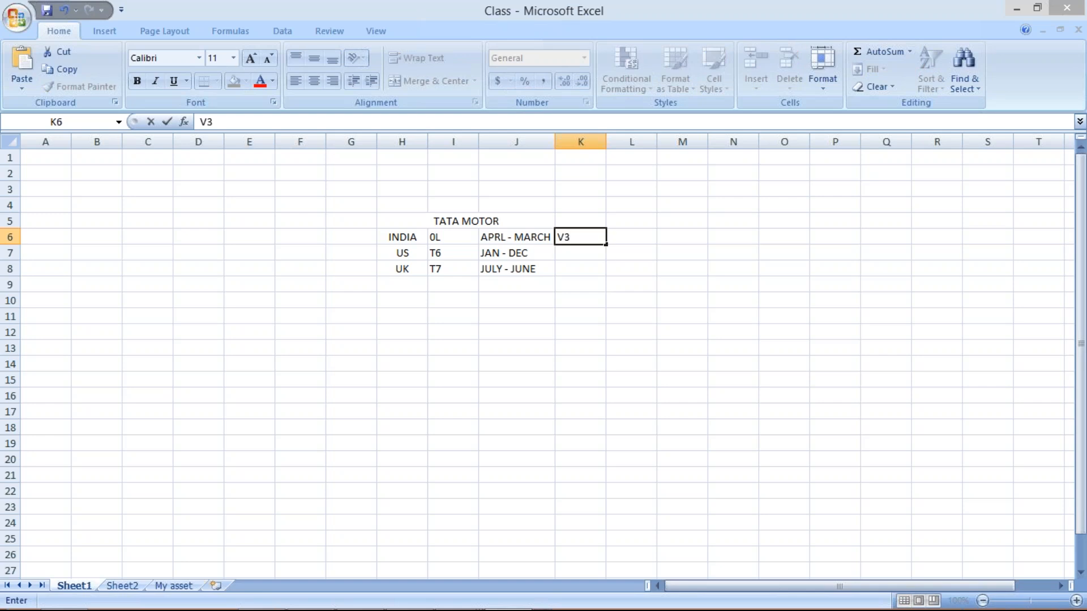
key(Return)
text(K4)
key(Return)
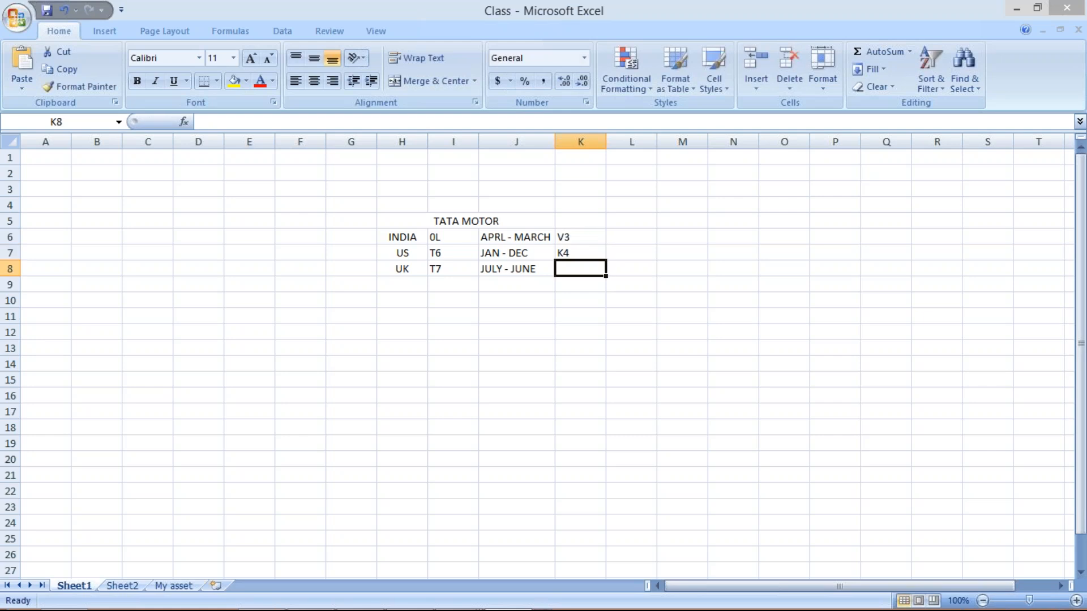
text(A)
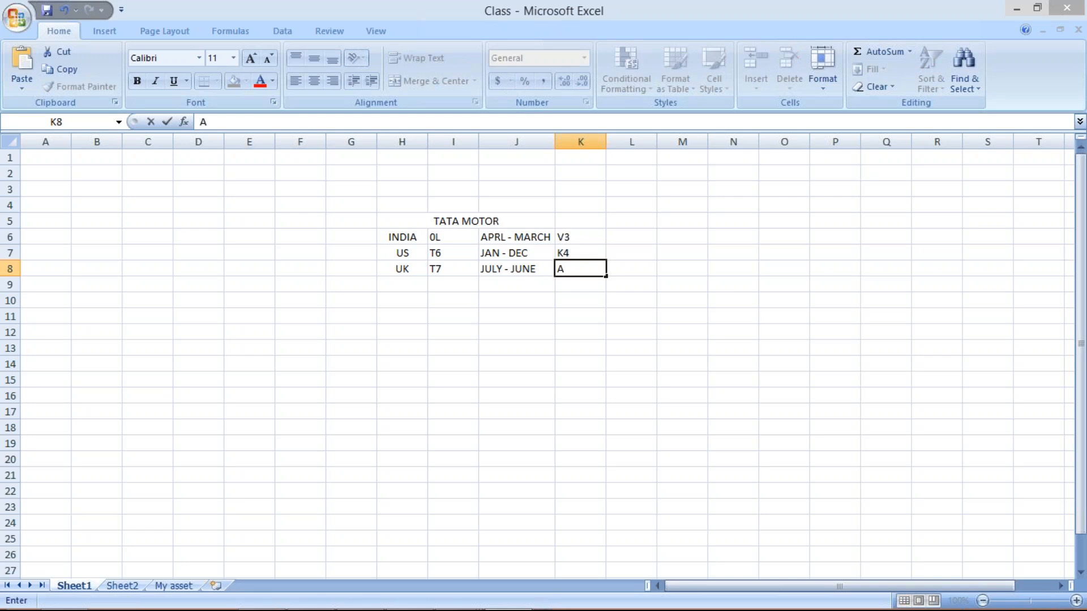
text(5)
key(Return)
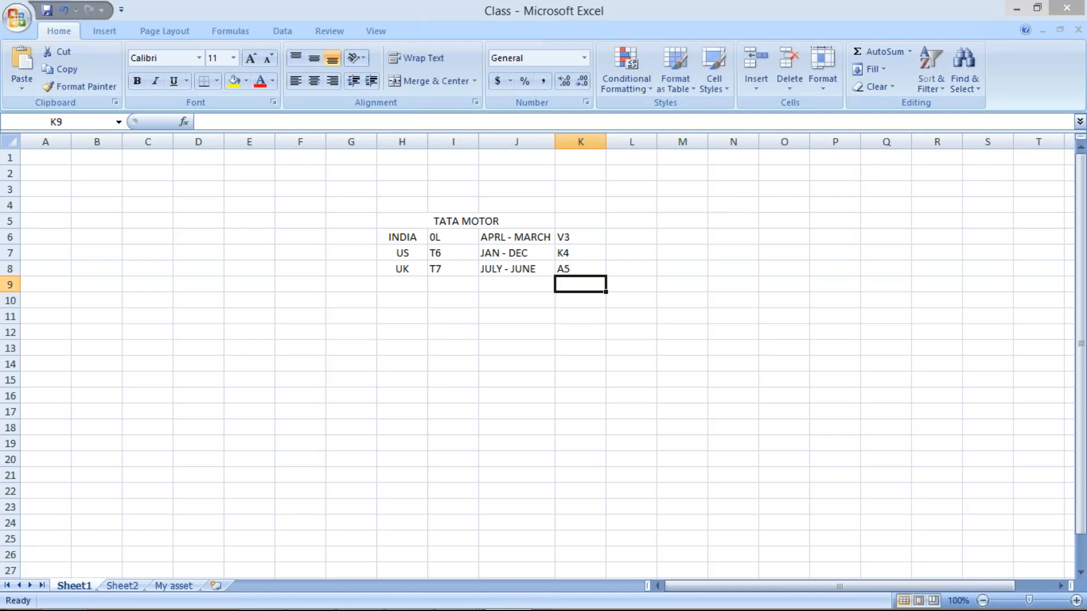
Step: Compare each country's fiscal year variant in column K with its ledger in column I
click(584, 270)
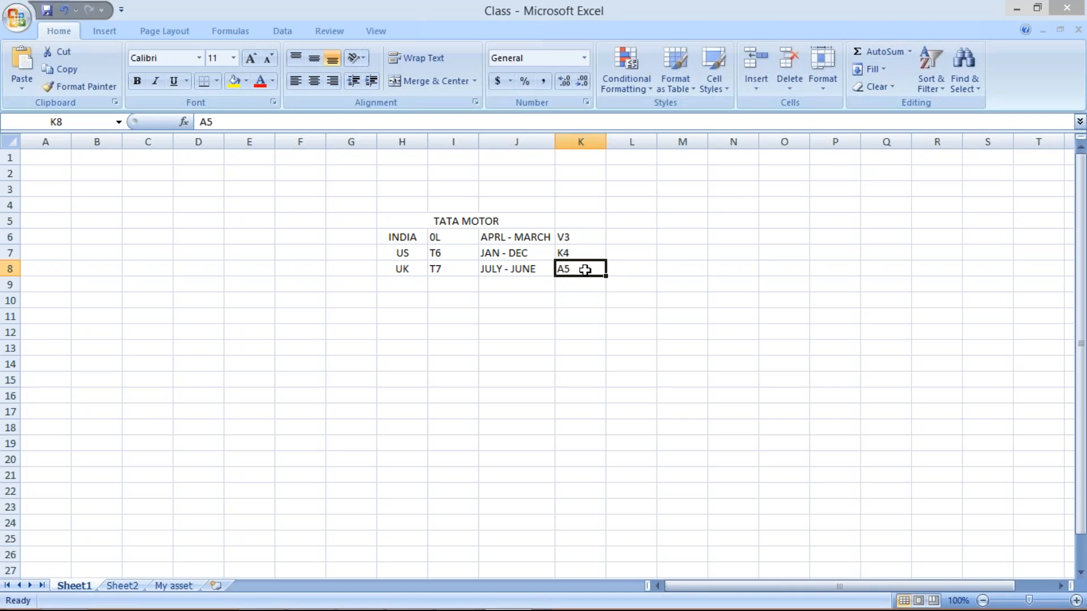
drag(566, 237, 575, 268)
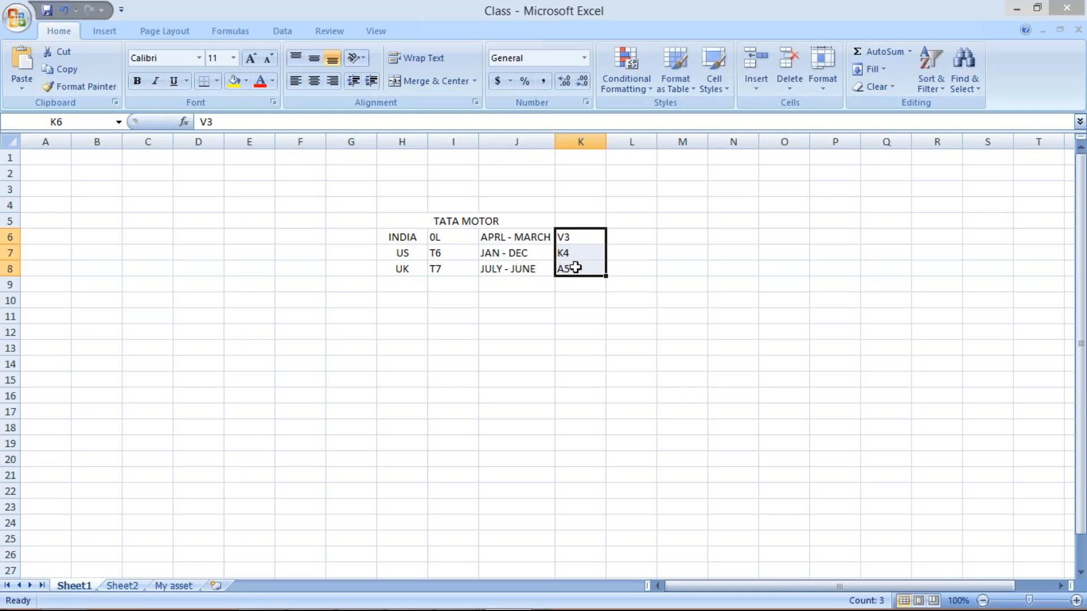
click(574, 233)
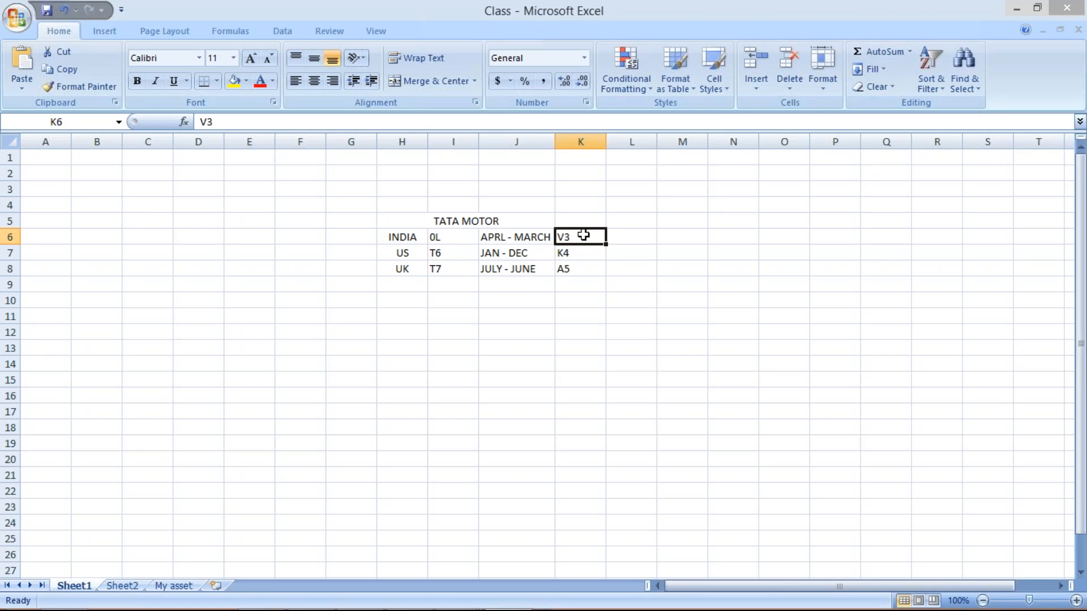
click(439, 238)
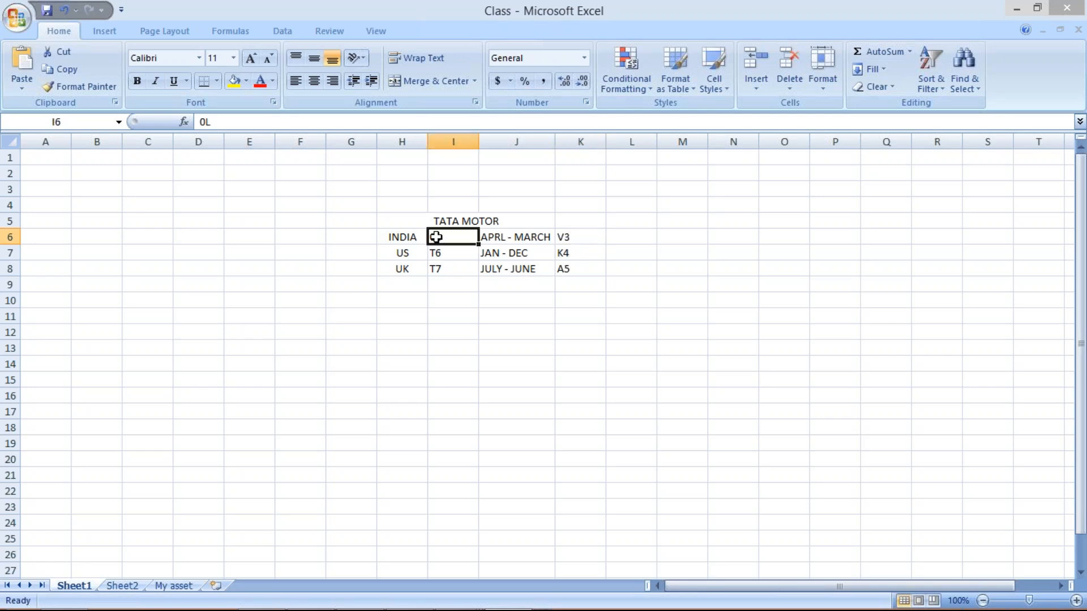
click(568, 252)
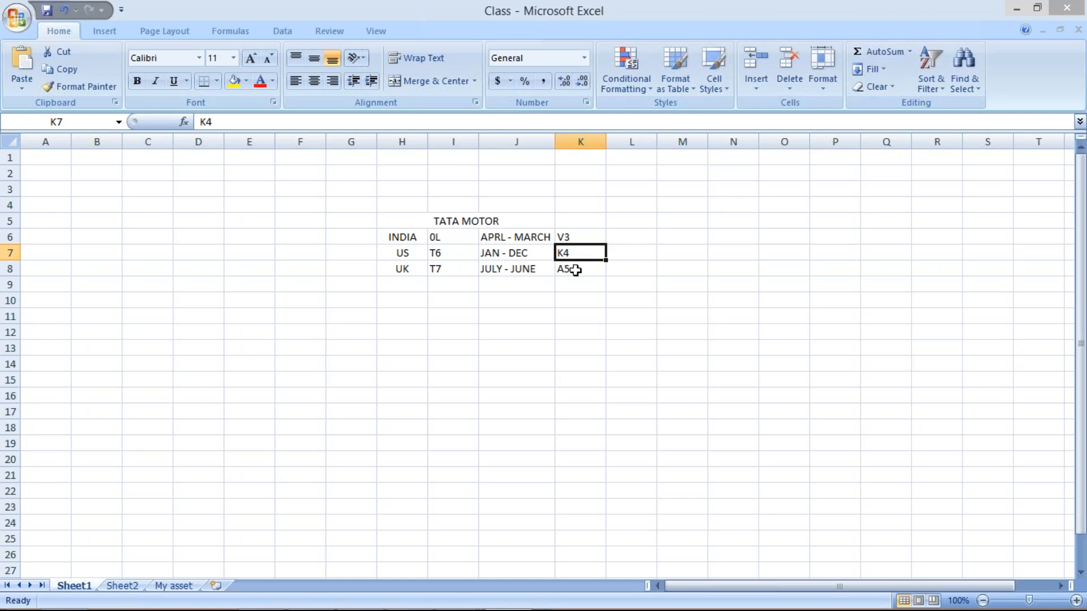
click(451, 250)
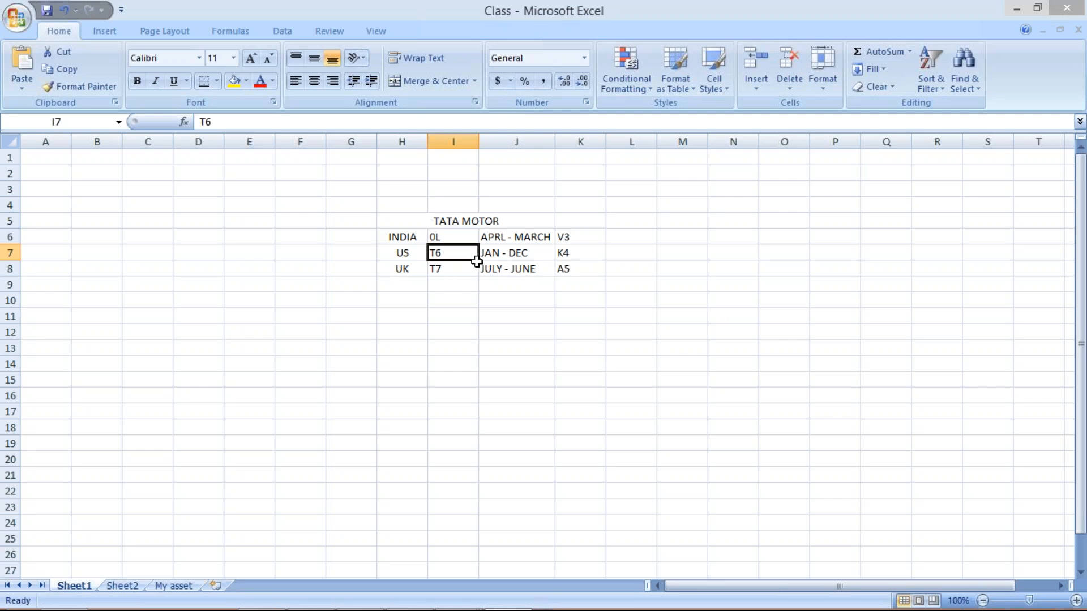
click(575, 255)
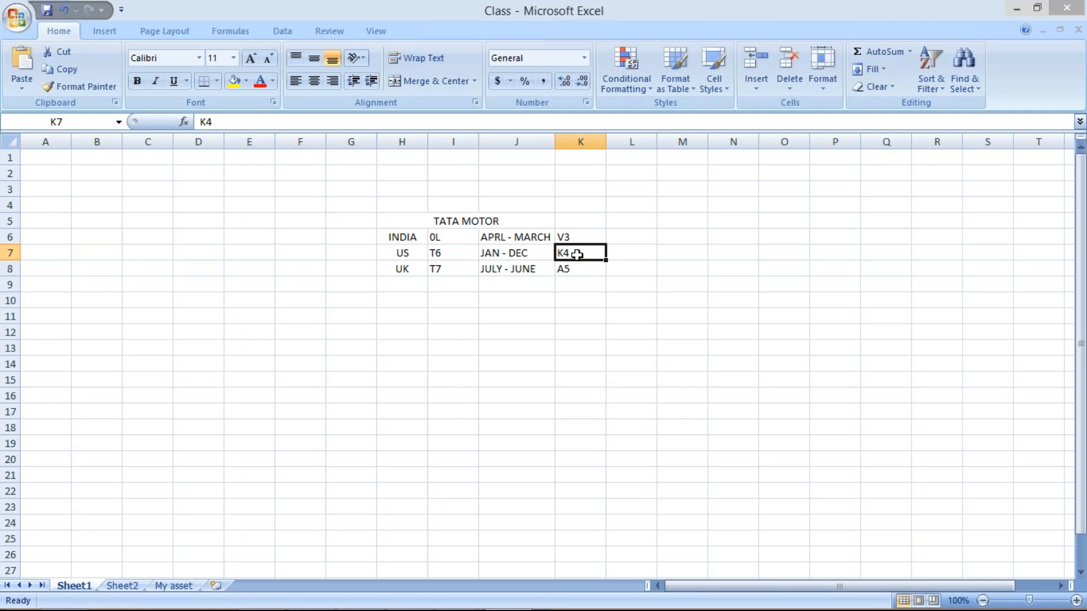
click(448, 268)
click(573, 272)
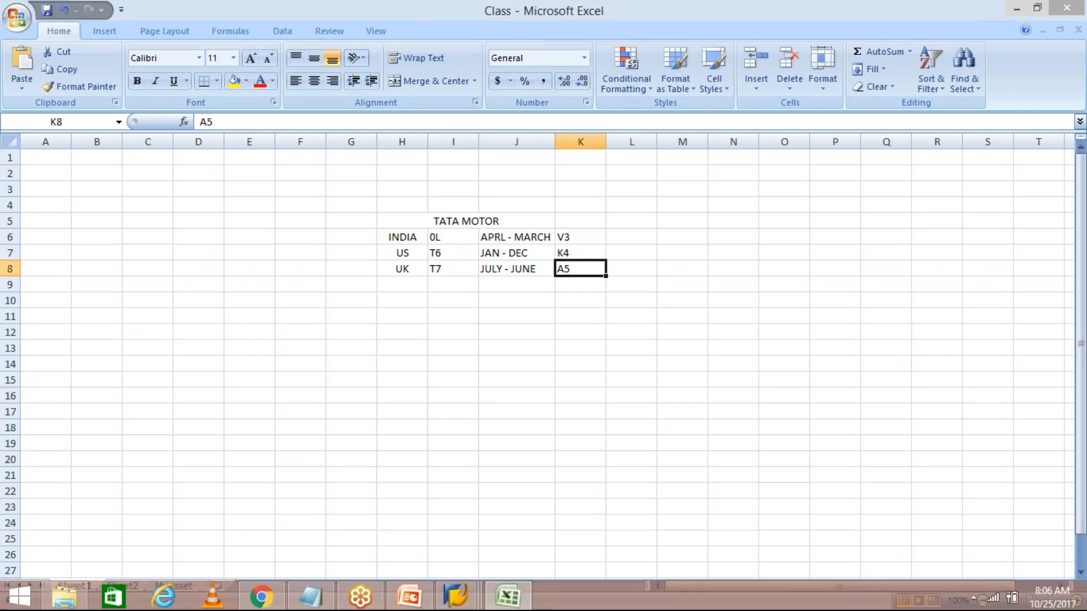
mouse_move(471, 602)
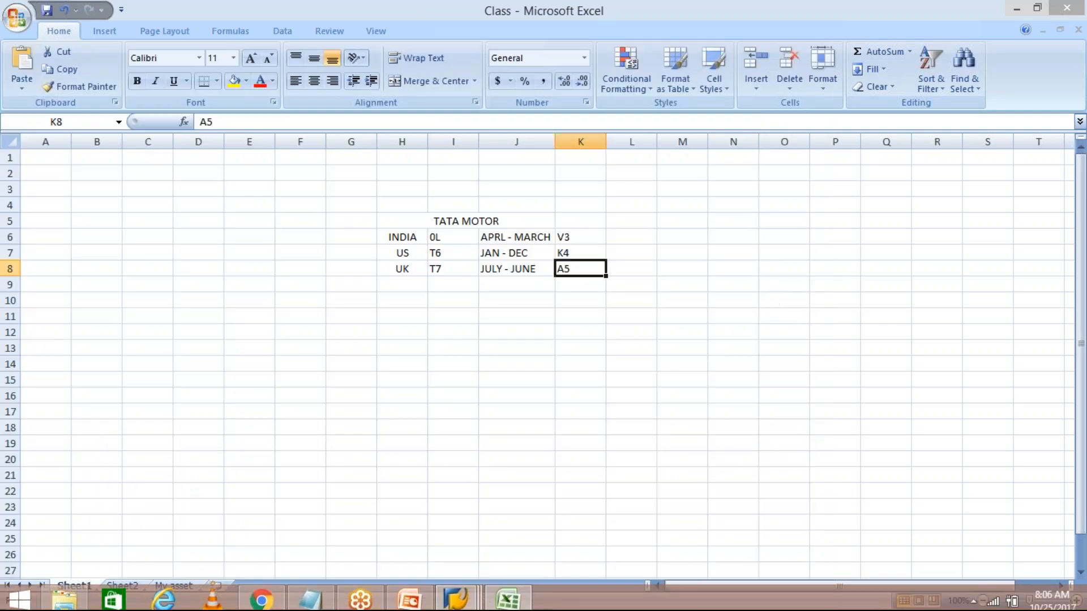
click(592, 247)
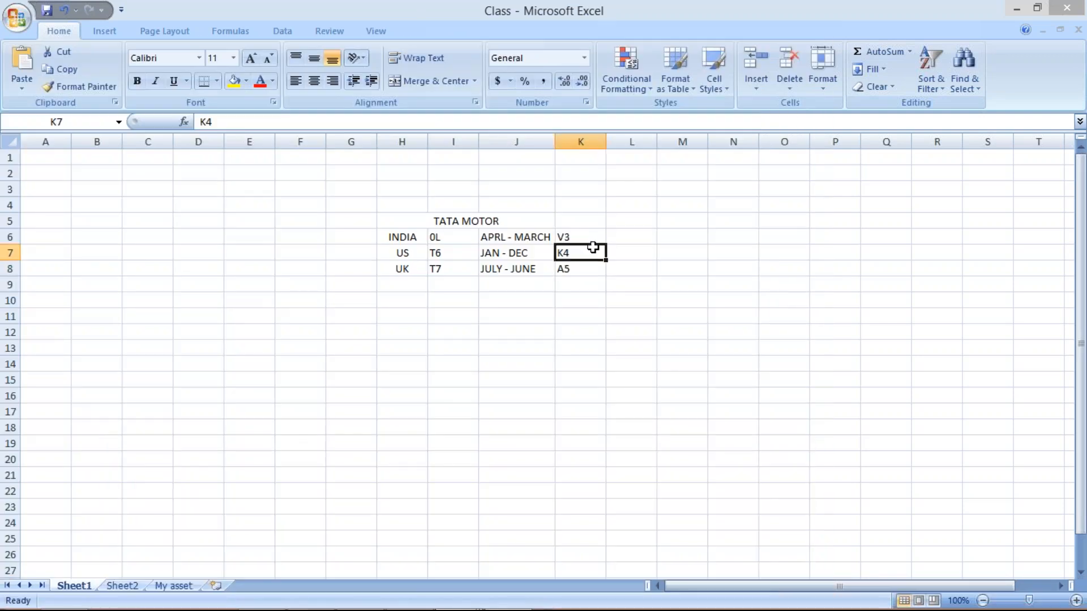
click(574, 270)
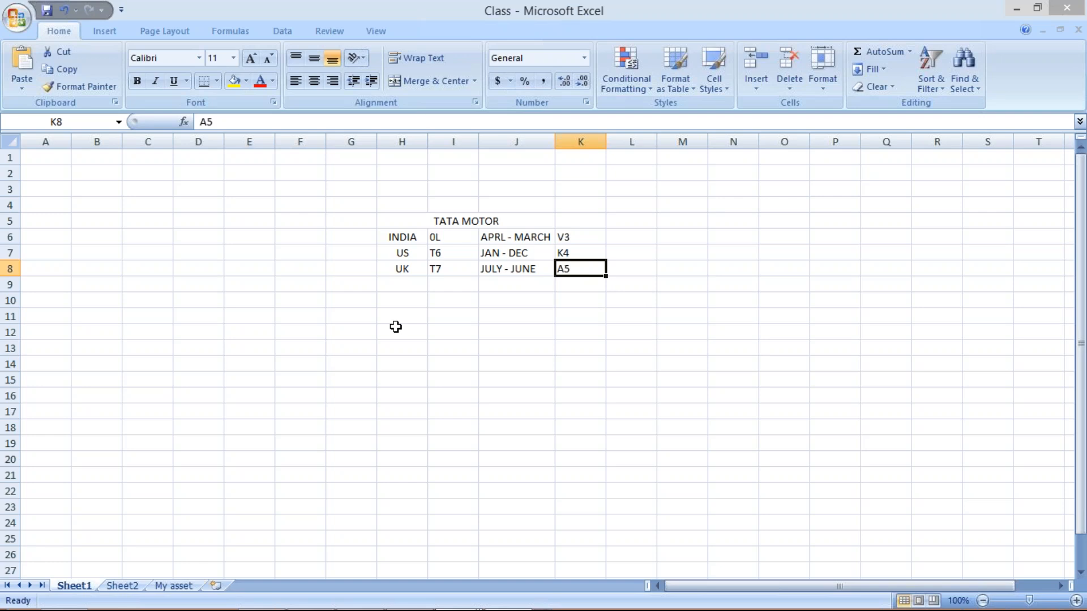
Step: Go through the three ledgers in I6:I8, followed by the fiscal year variants in K6:K8
click(456, 240)
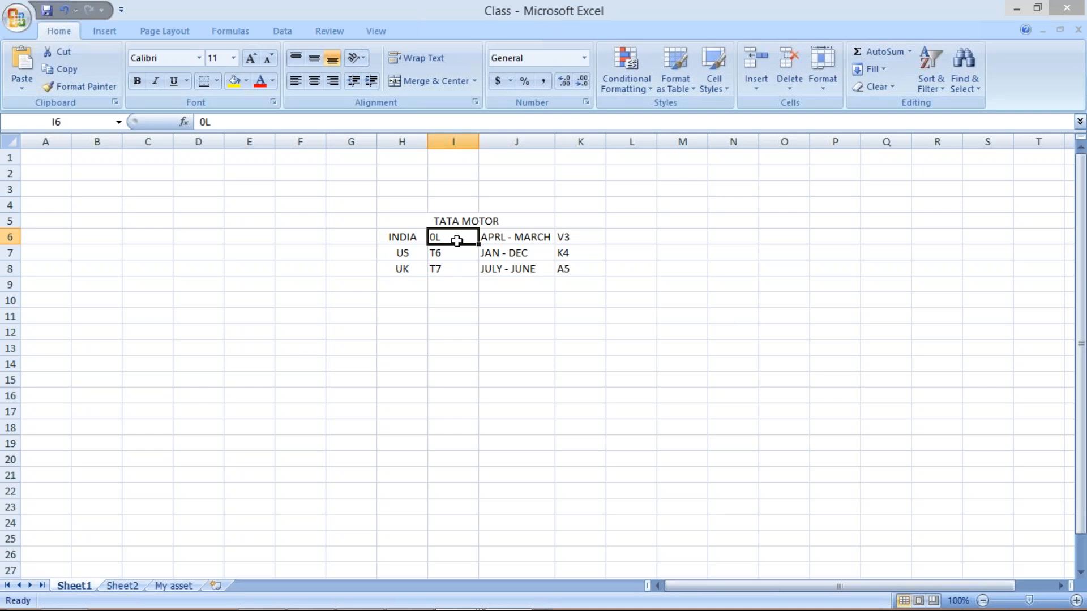
click(451, 249)
click(449, 272)
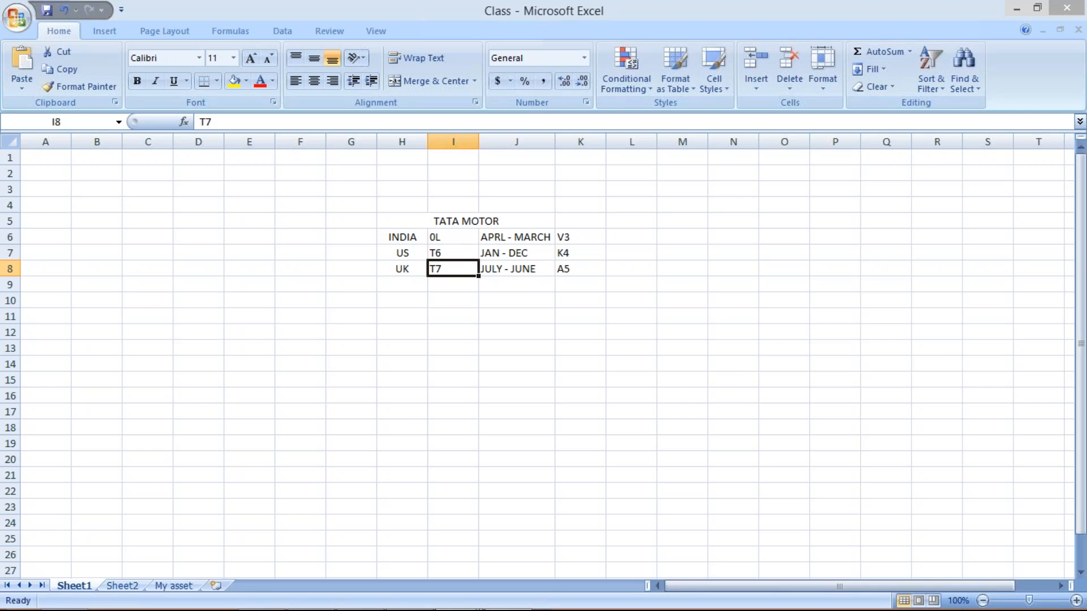
click(446, 239)
click(446, 250)
click(446, 265)
click(581, 235)
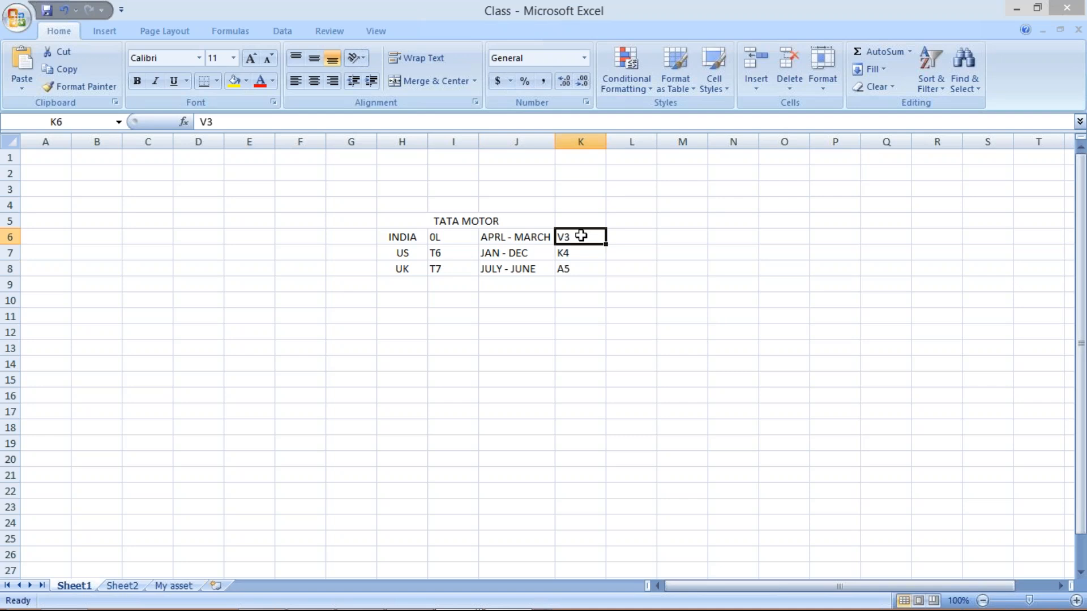
click(579, 250)
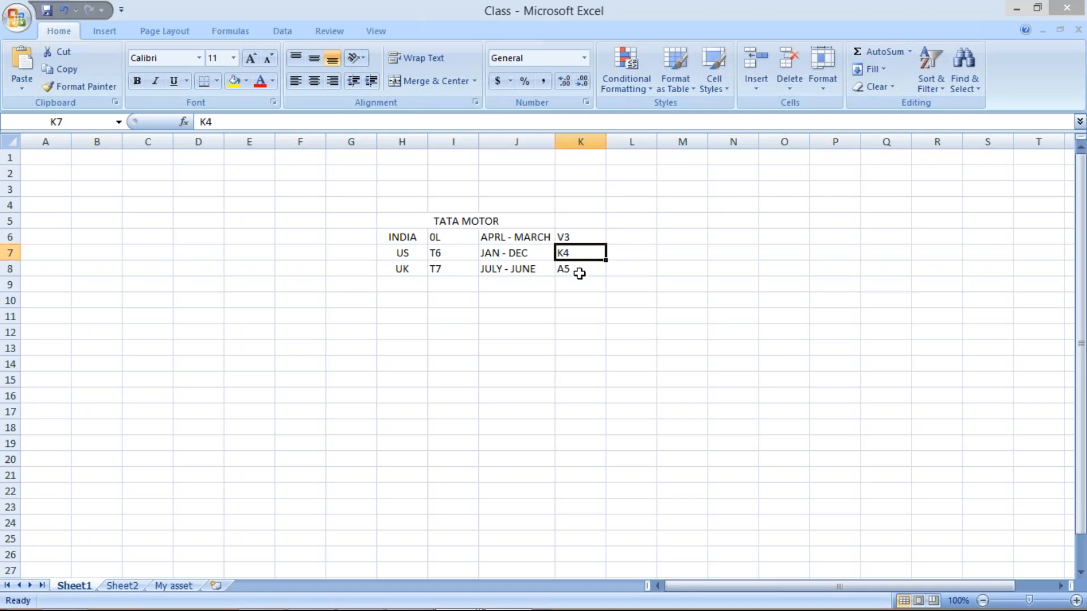
click(577, 270)
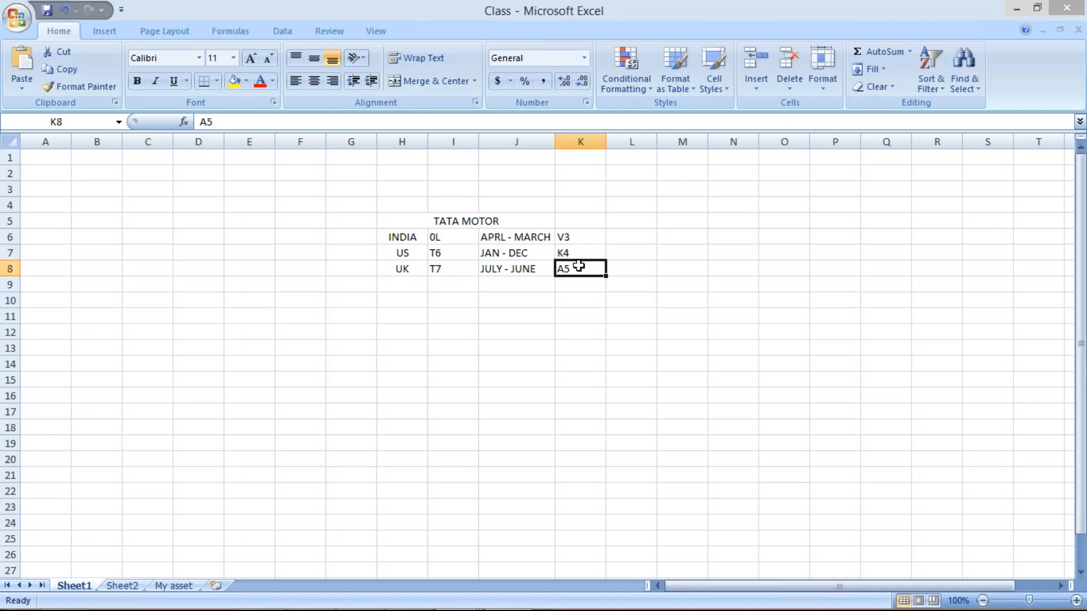
Step: Enter the example posting month OCT. in cell H12 below the country table
click(395, 326)
mouse_move(419, 610)
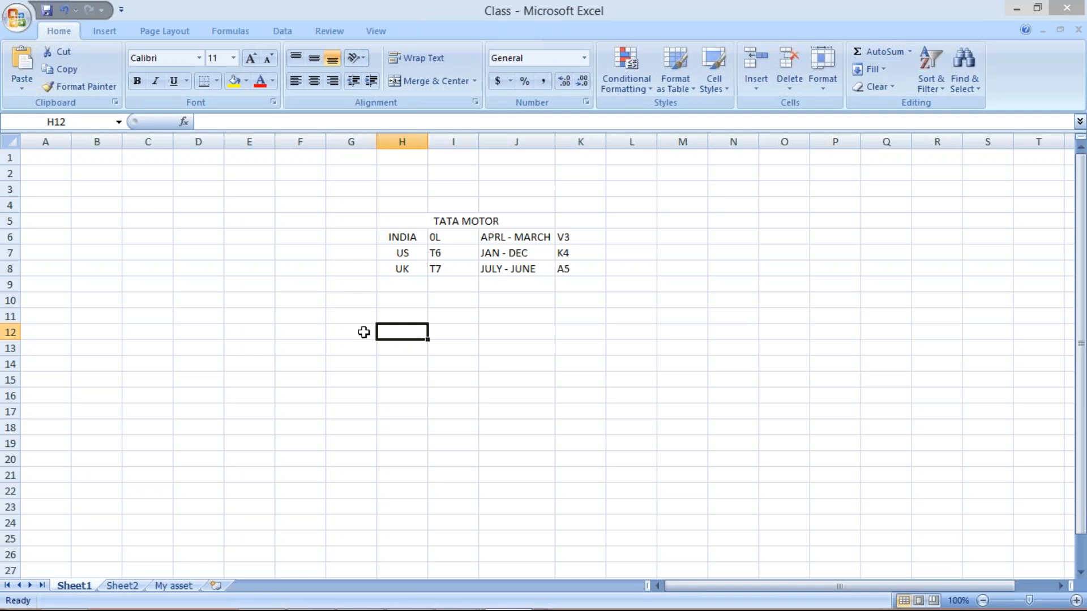
text(OCT.)
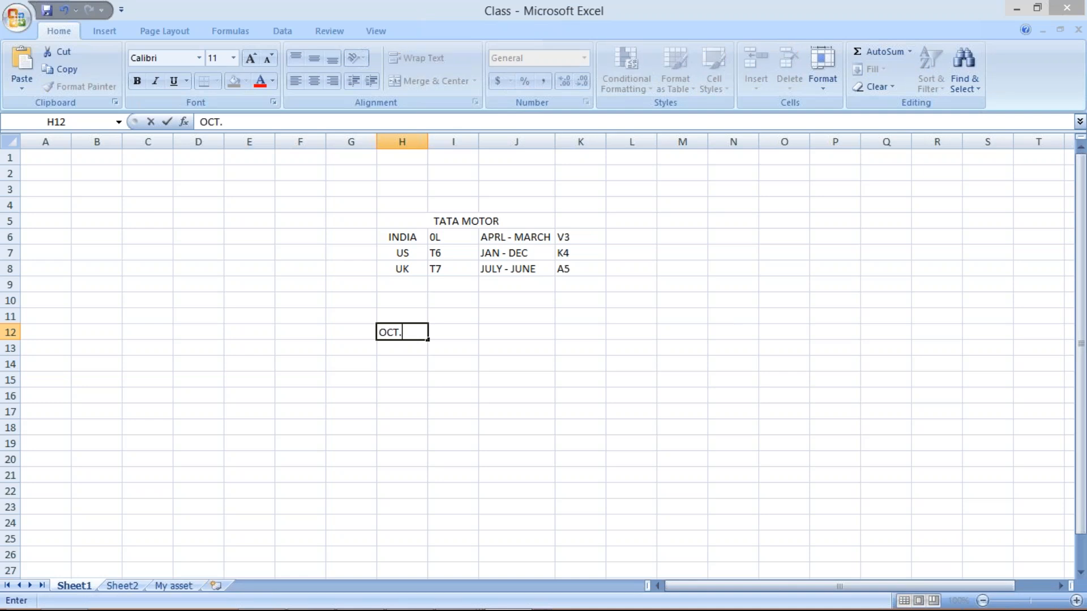
key(Return)
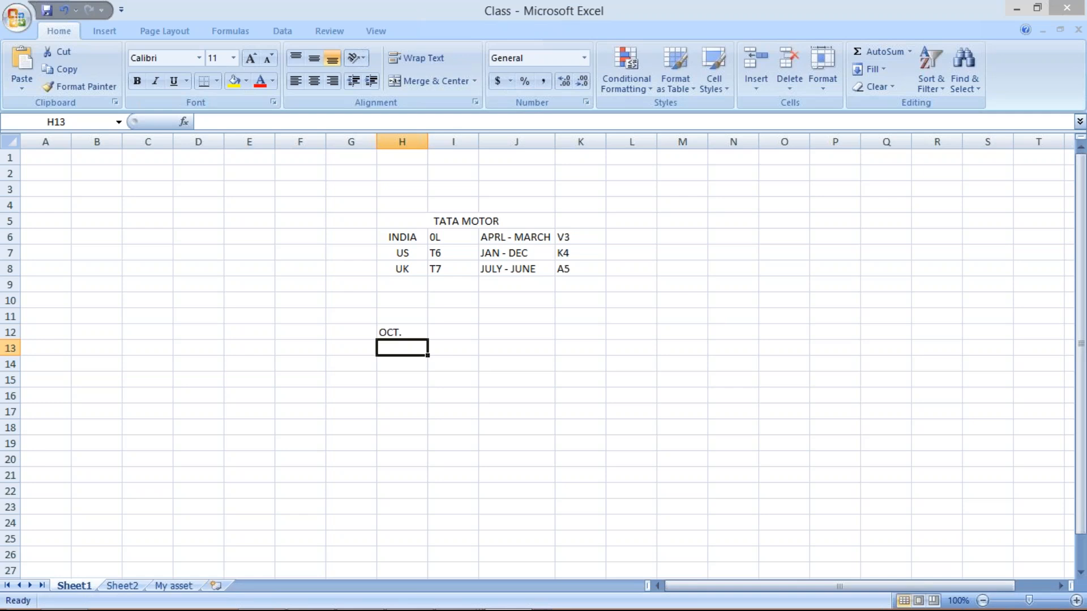
Step: Enter the October posting periods 7 for INDIA in L6, 10 for US in L7 and 4 for UK in L8
click(624, 233)
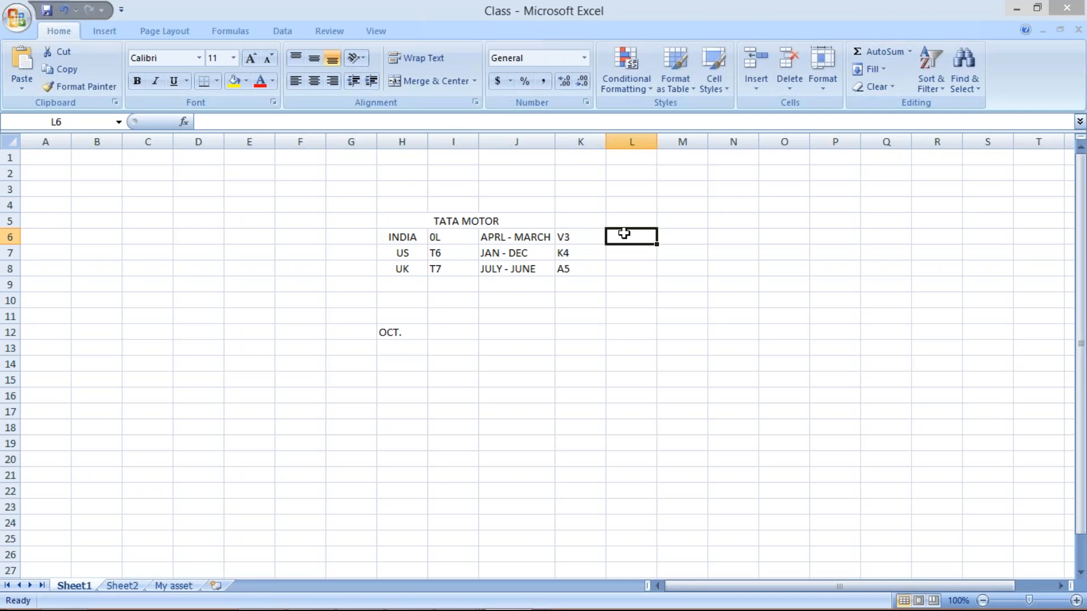
text(7)
key(Return)
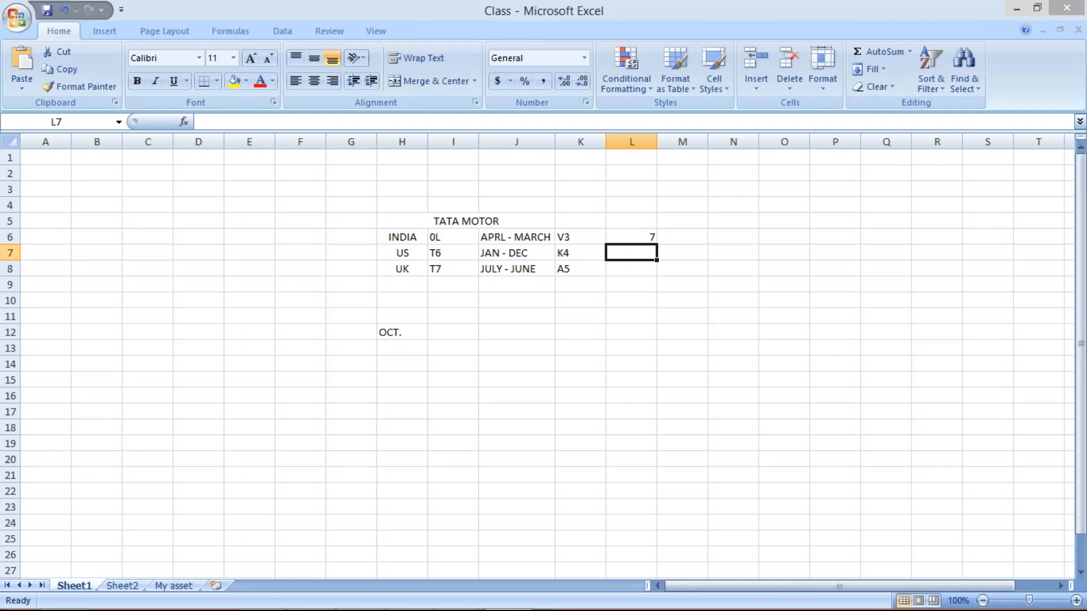
text(10)
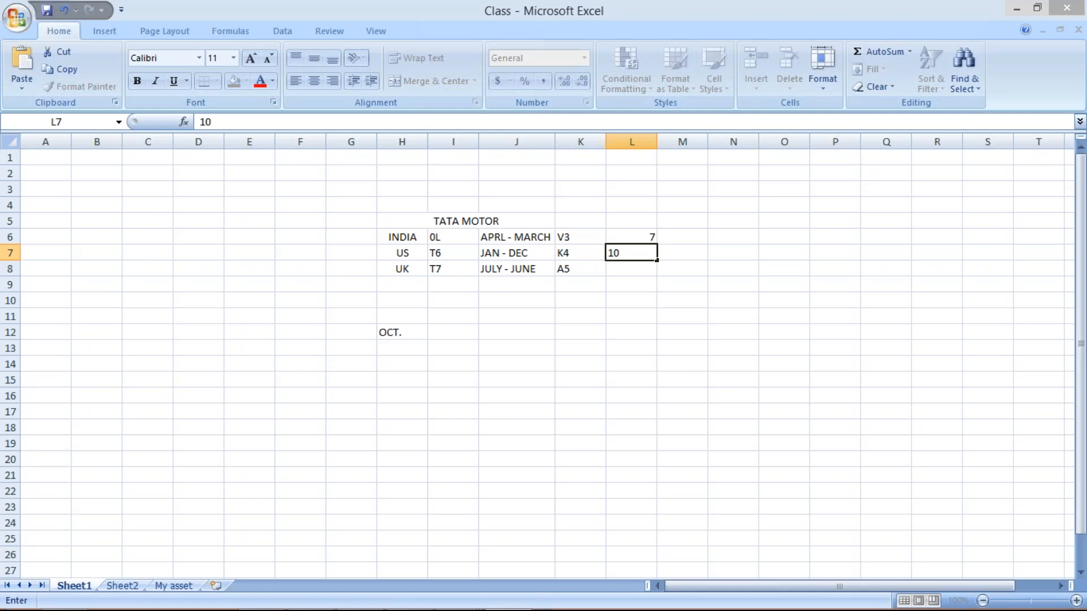
key(Return)
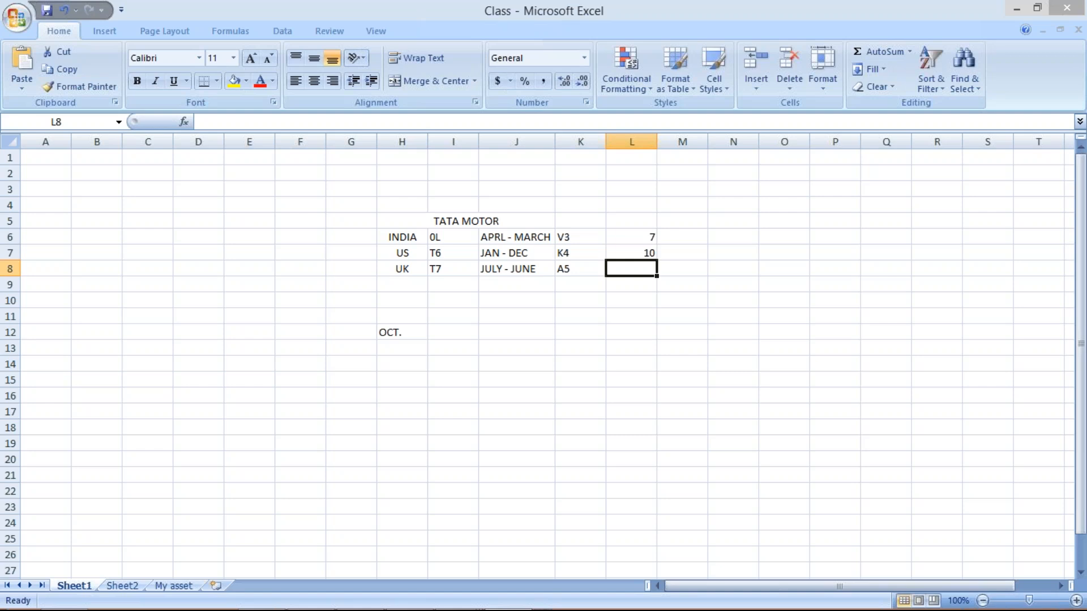
text(4)
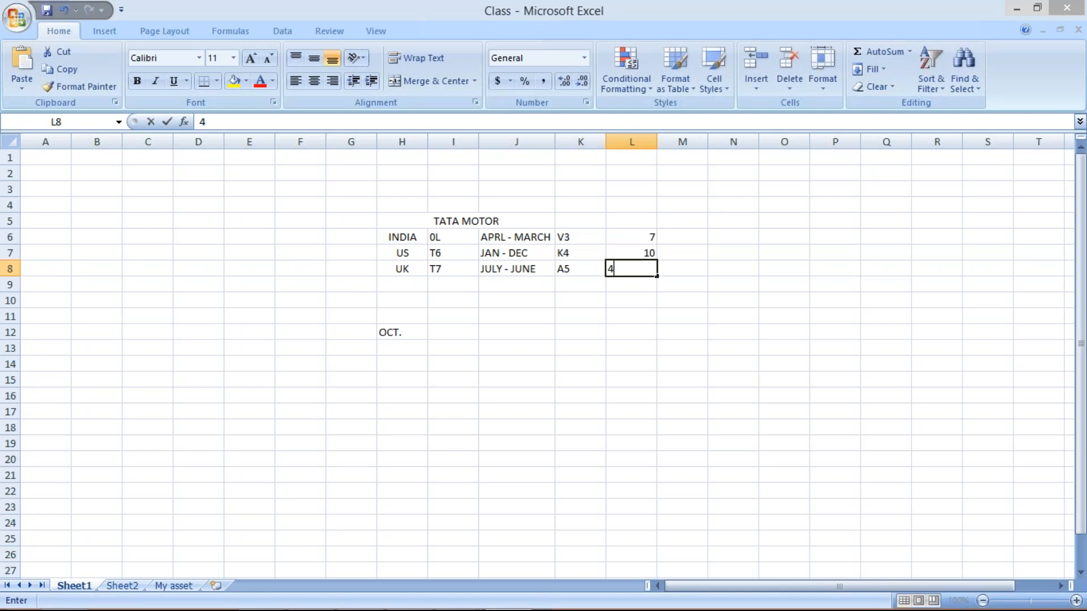
key(Return)
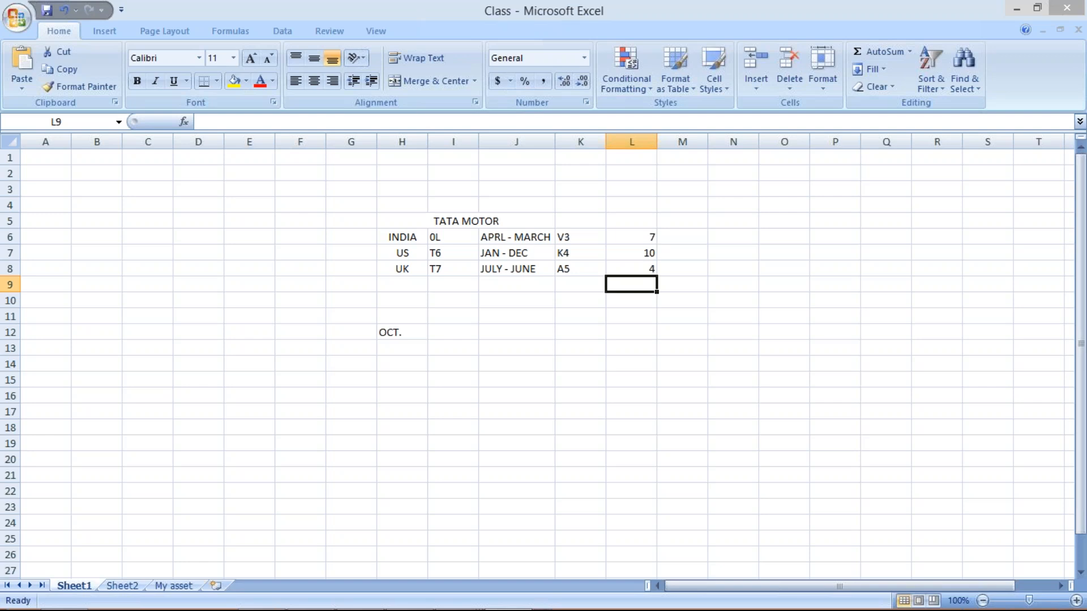
Step: Enter TM10 in both cell H14 and cell I14, two rows below the OCT. entry
click(407, 365)
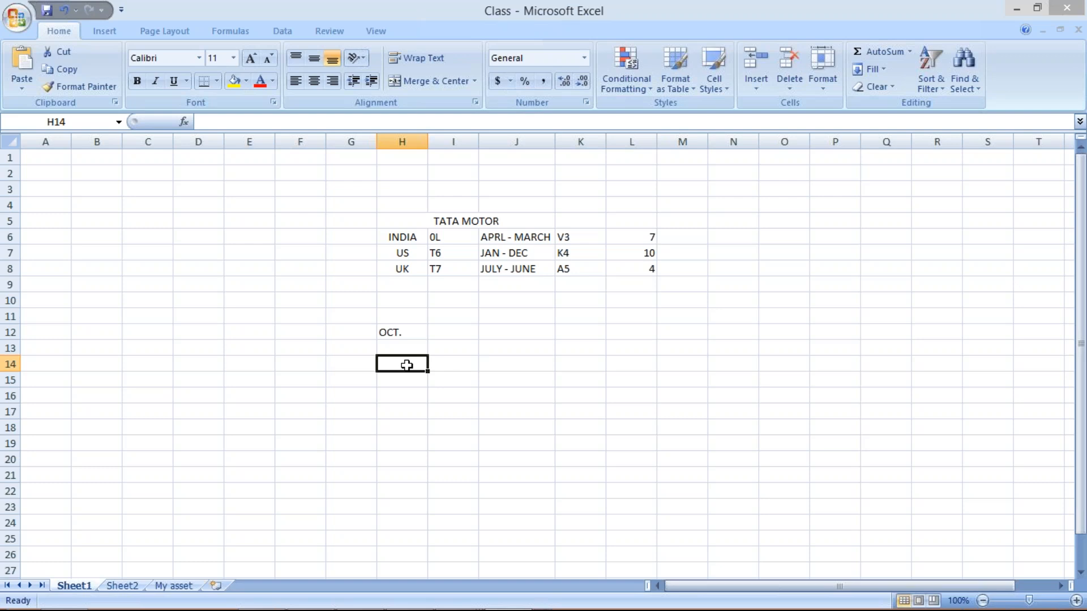
text(TM10)
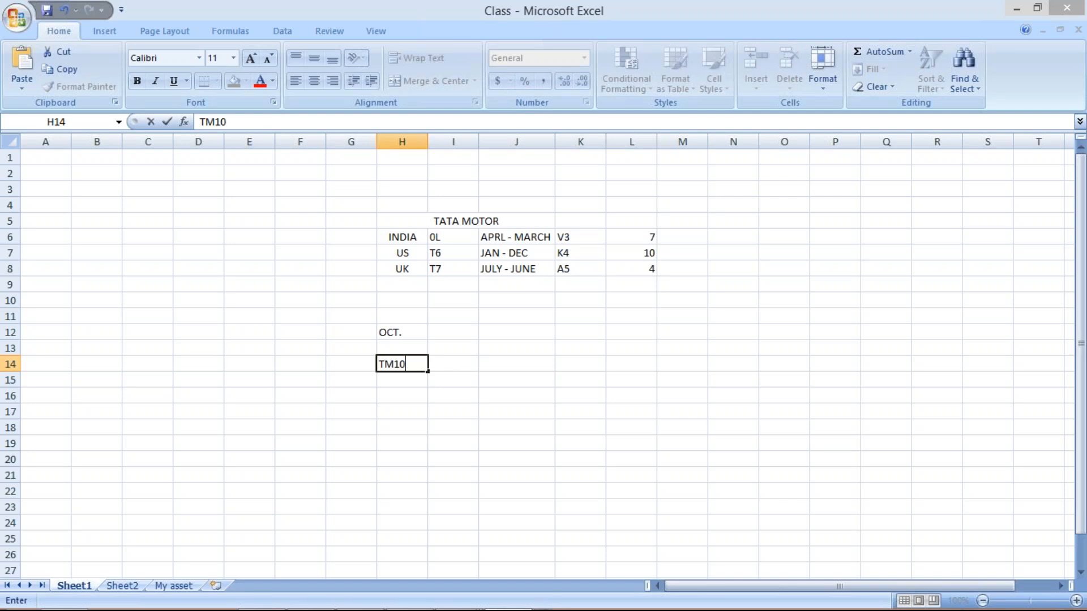
click(456, 365)
text(TM10)
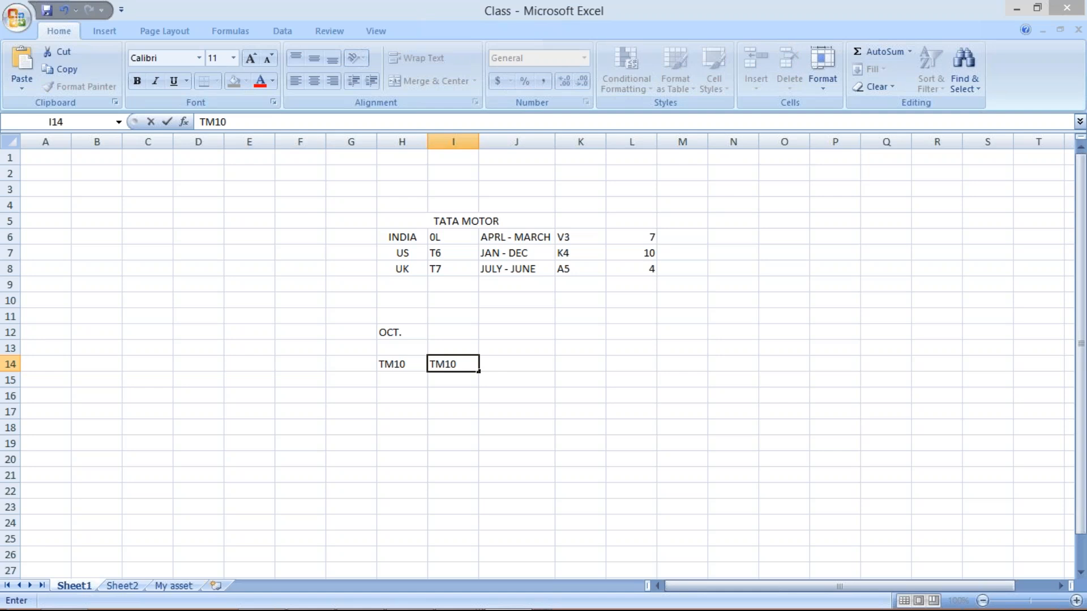
key(Return)
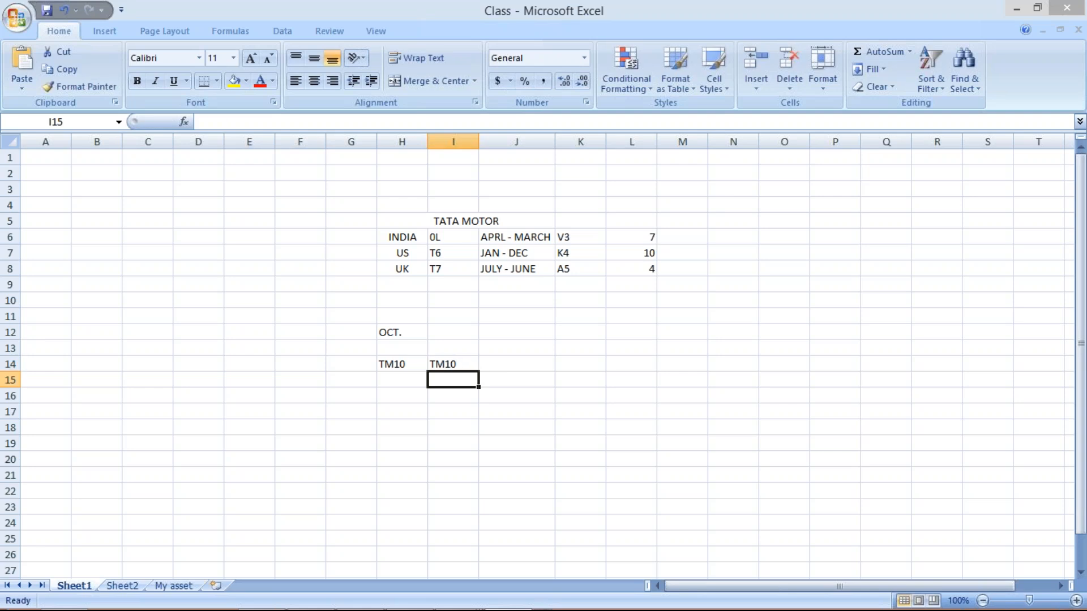
click(521, 364)
click(568, 365)
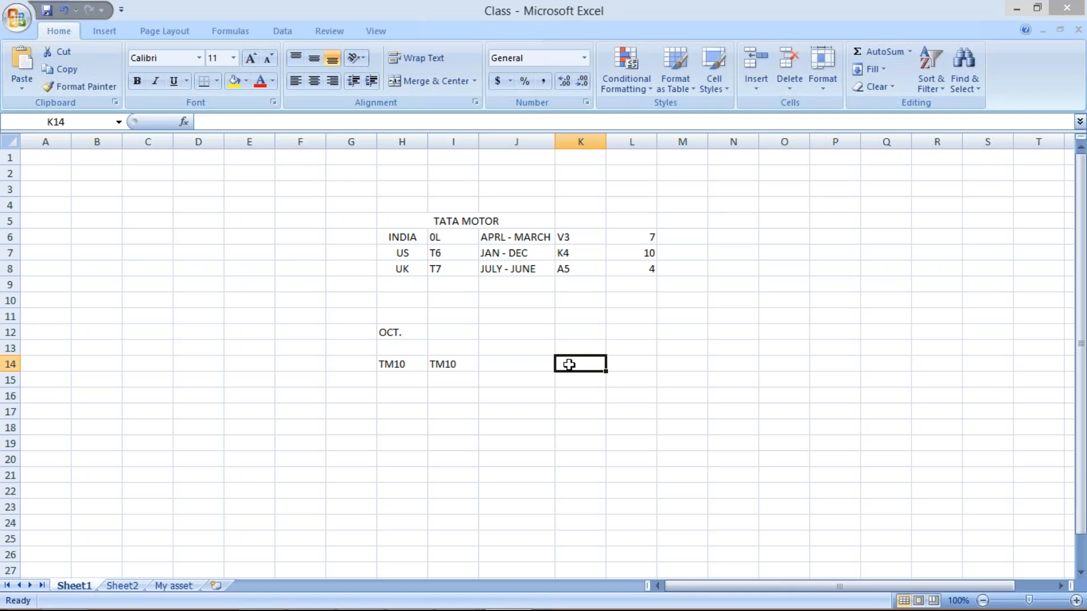
Step: Enter 7 in both cell K14 and cell L14, on the same row as the TM10 entries
text(7)
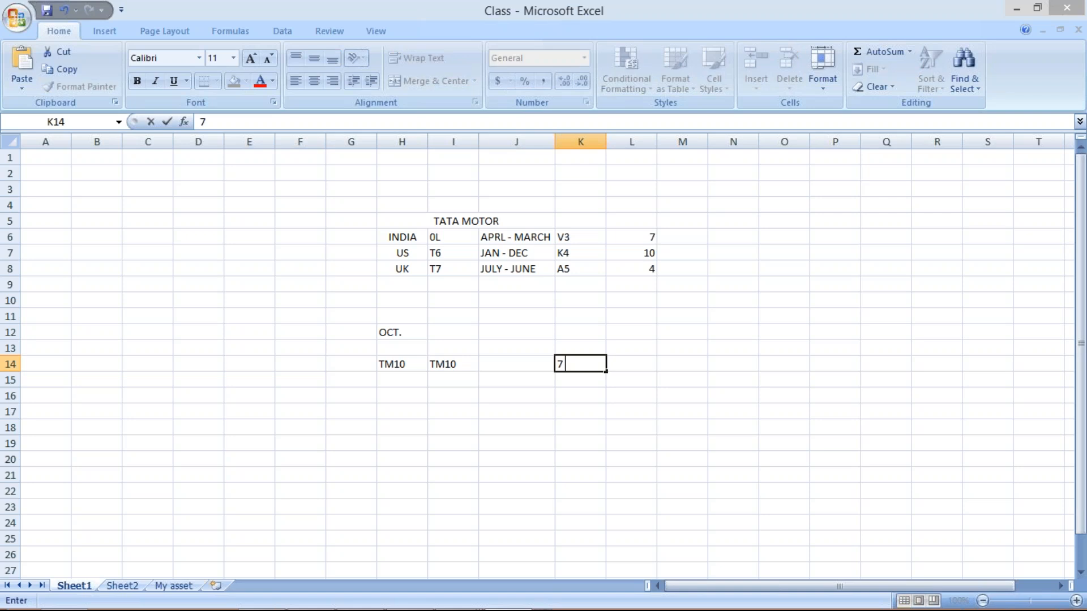
click(648, 364)
text(7)
key(Return)
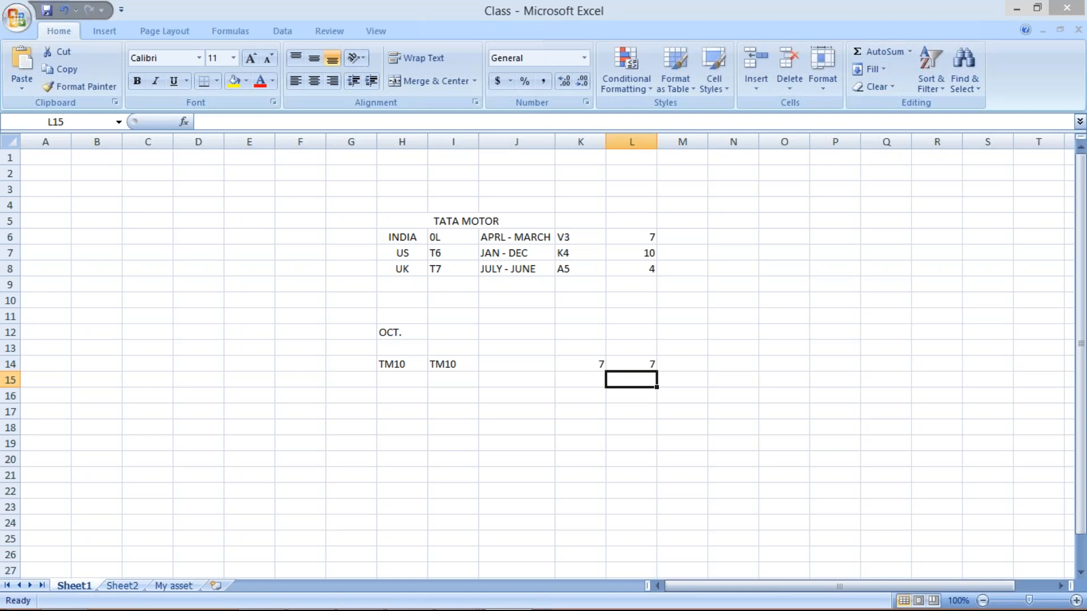
Step: Compare the two period values in K14 and L14 with the INDIA, US and UK rows of the TATA MOTOR table
click(583, 361)
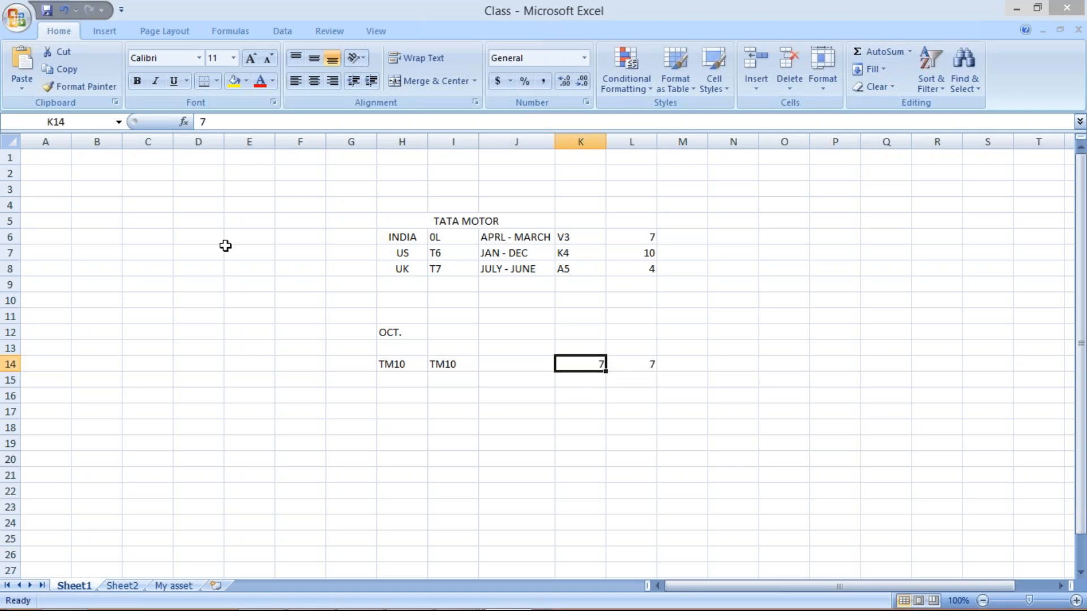
click(9, 221)
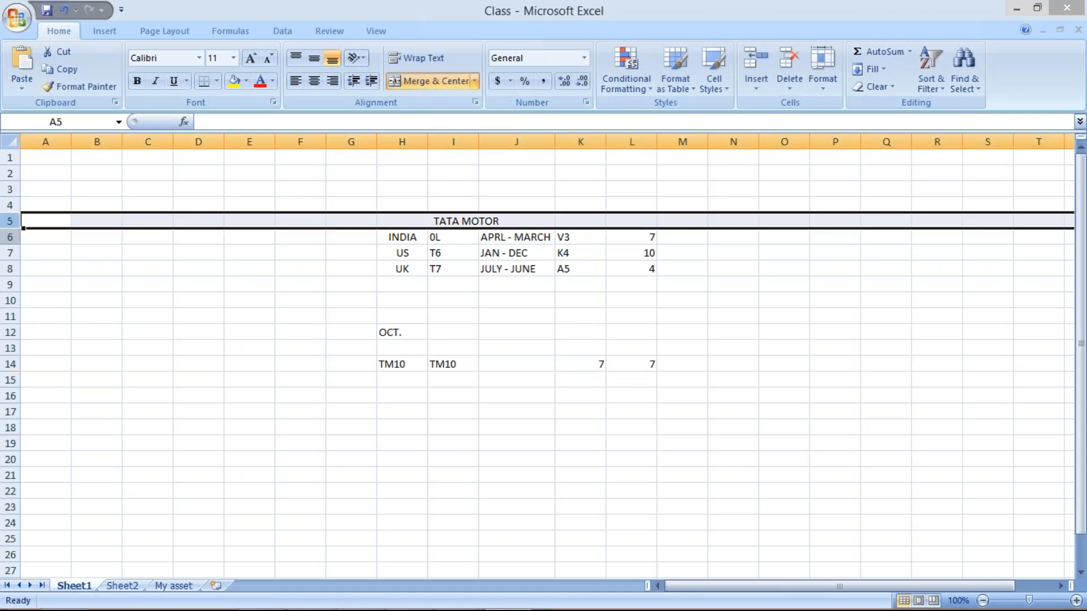
click(10, 236)
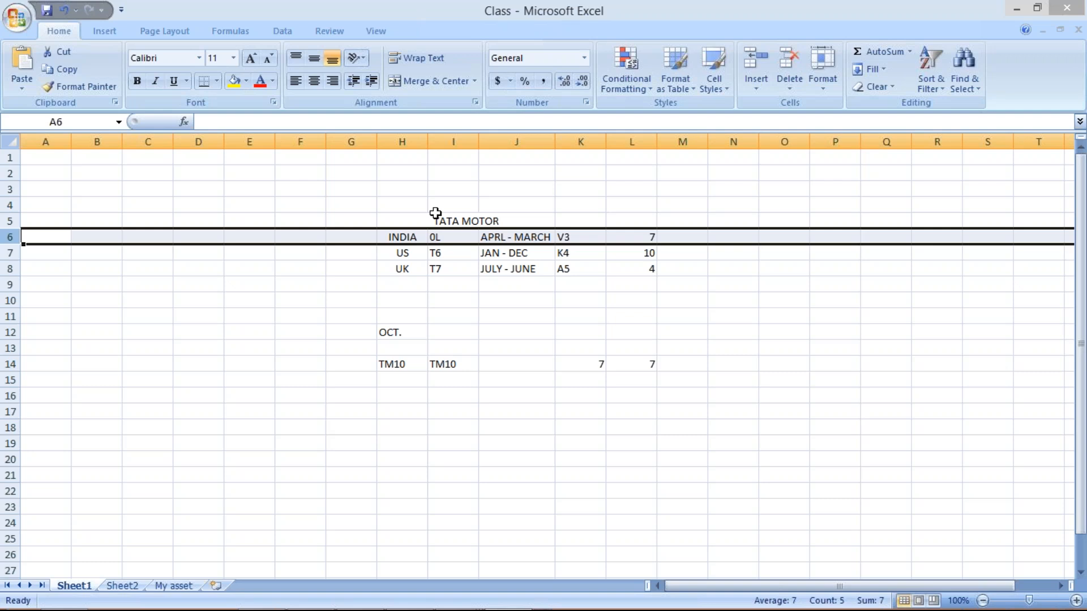
click(594, 361)
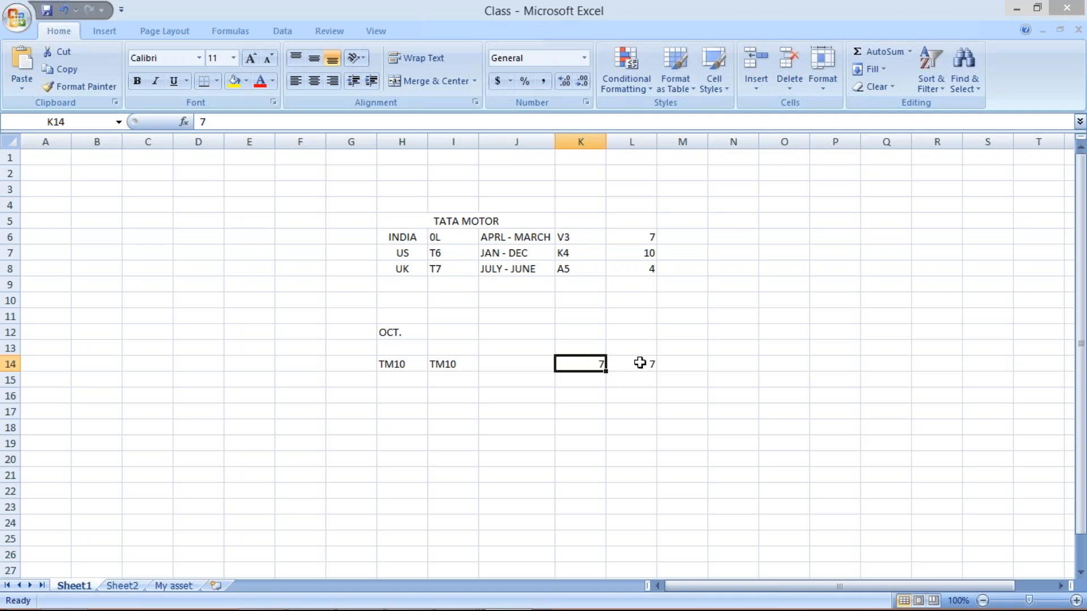
click(639, 363)
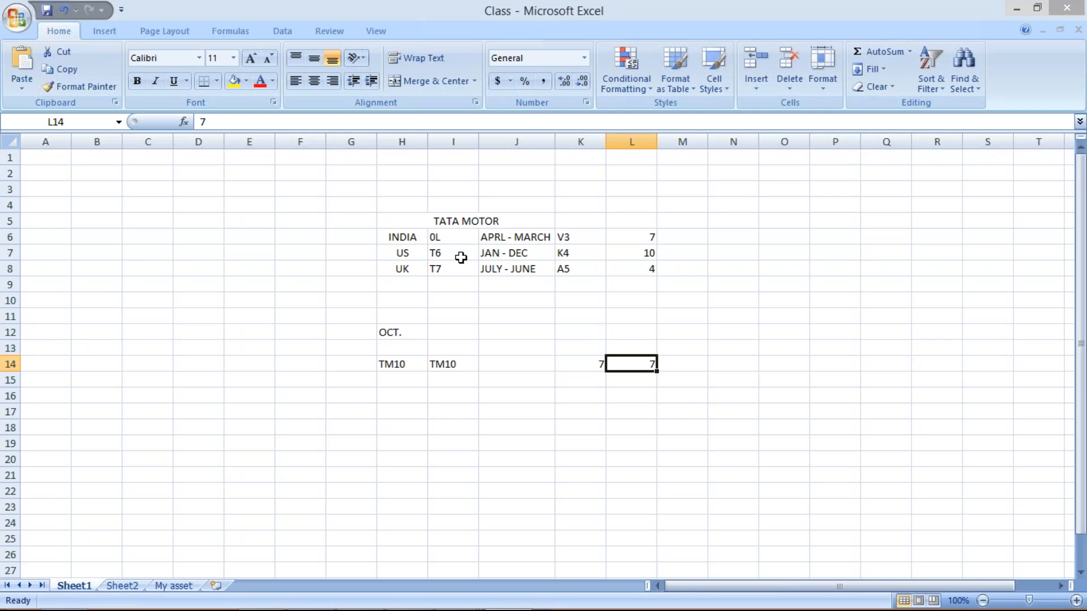
click(400, 250)
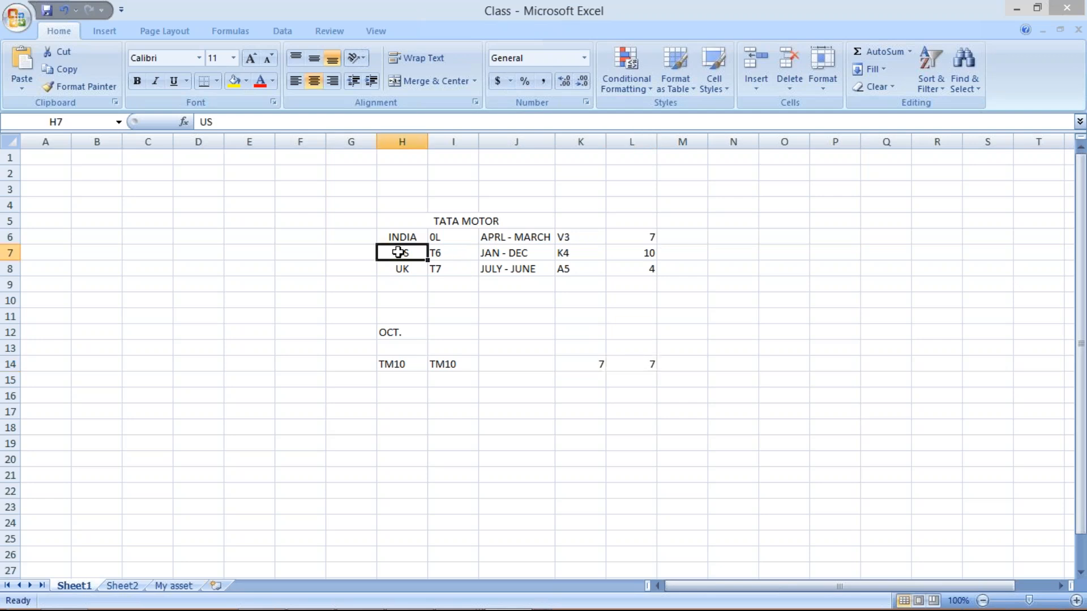
click(400, 273)
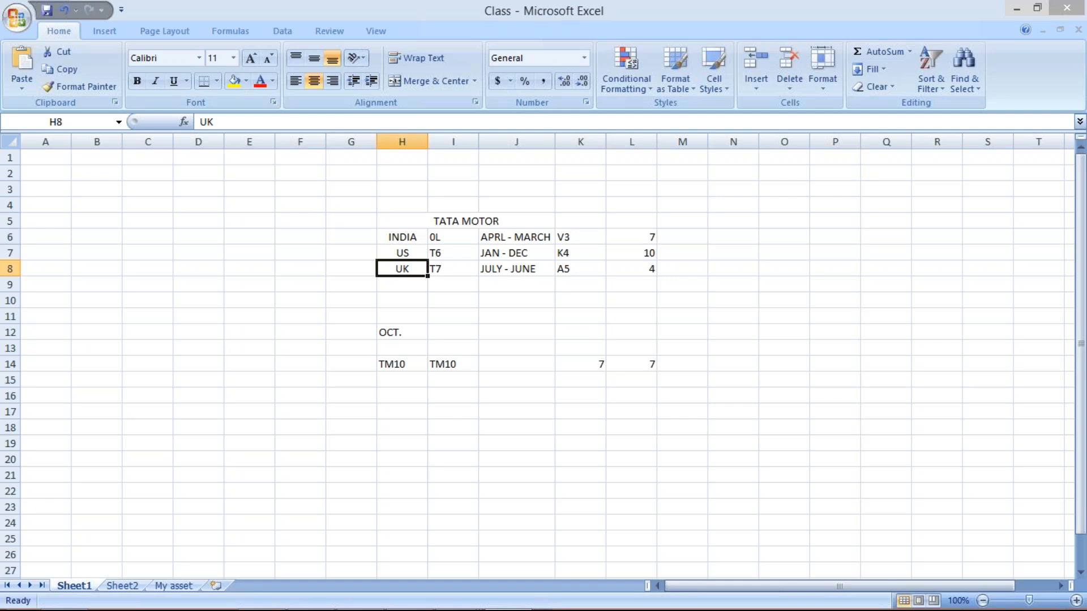
click(644, 254)
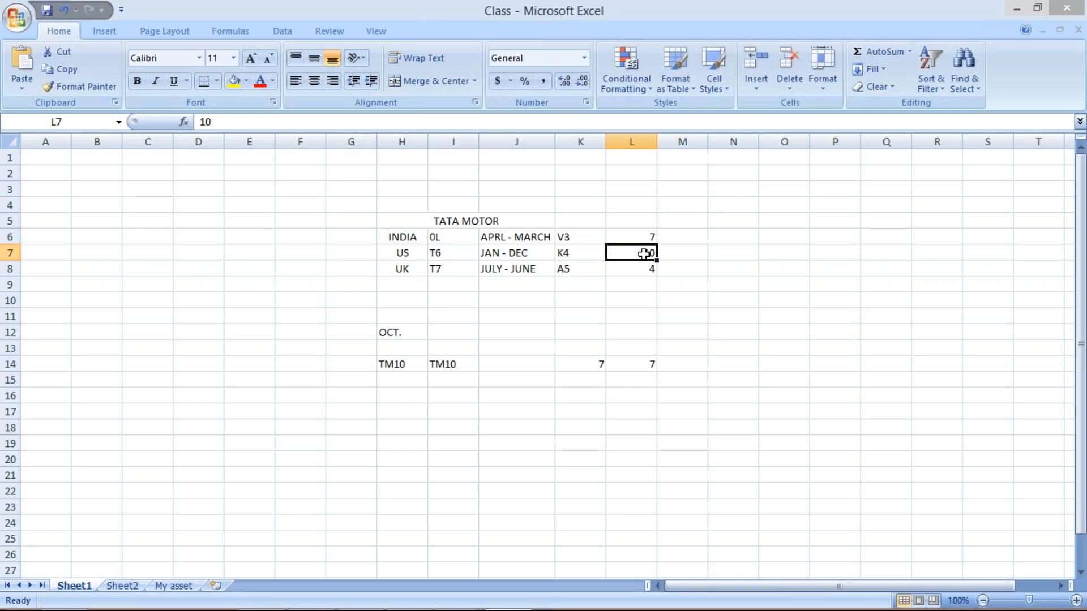
click(580, 364)
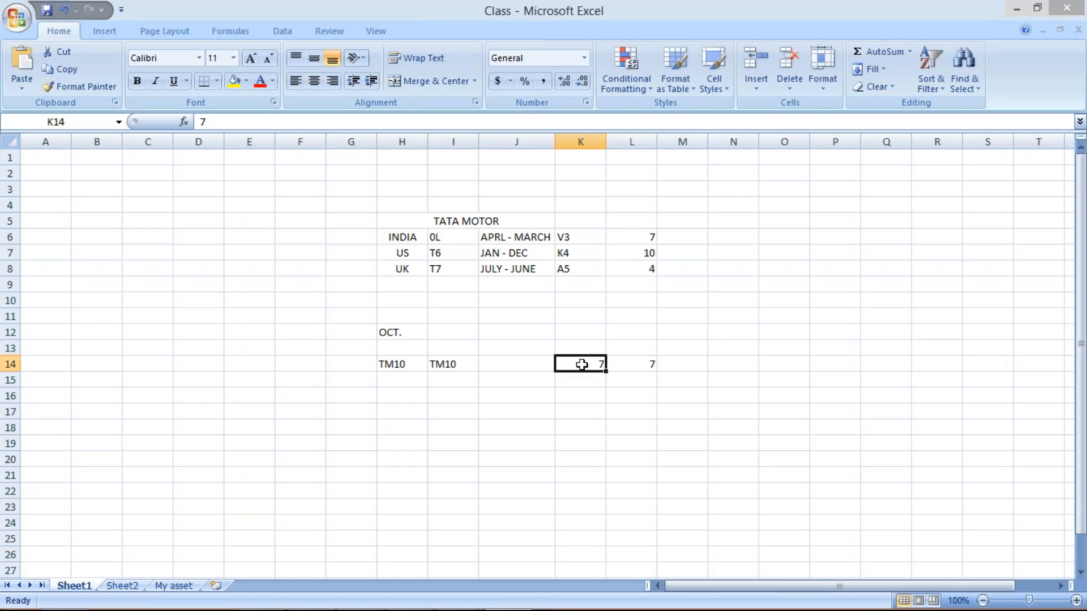
click(637, 361)
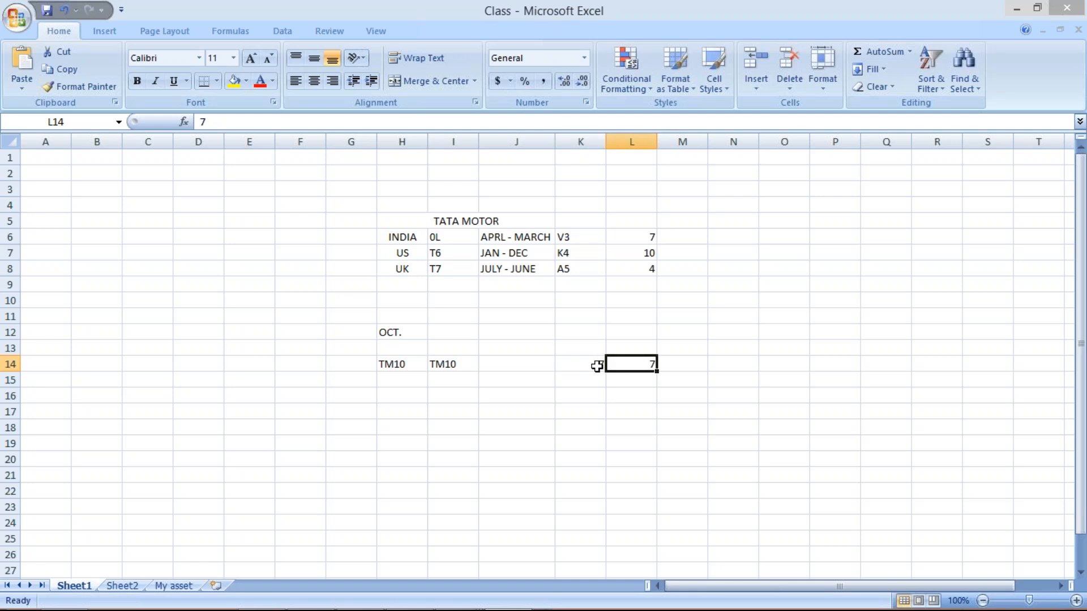
click(595, 364)
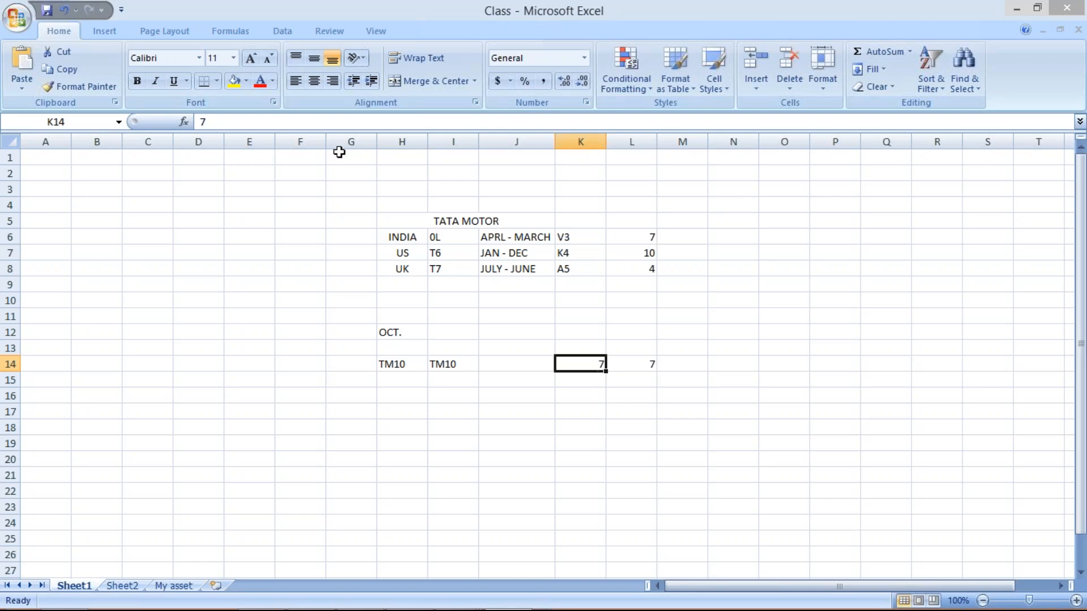
Step: Check the fiscal year variants in K6 and K7 against the period values in K14 and L14
click(592, 252)
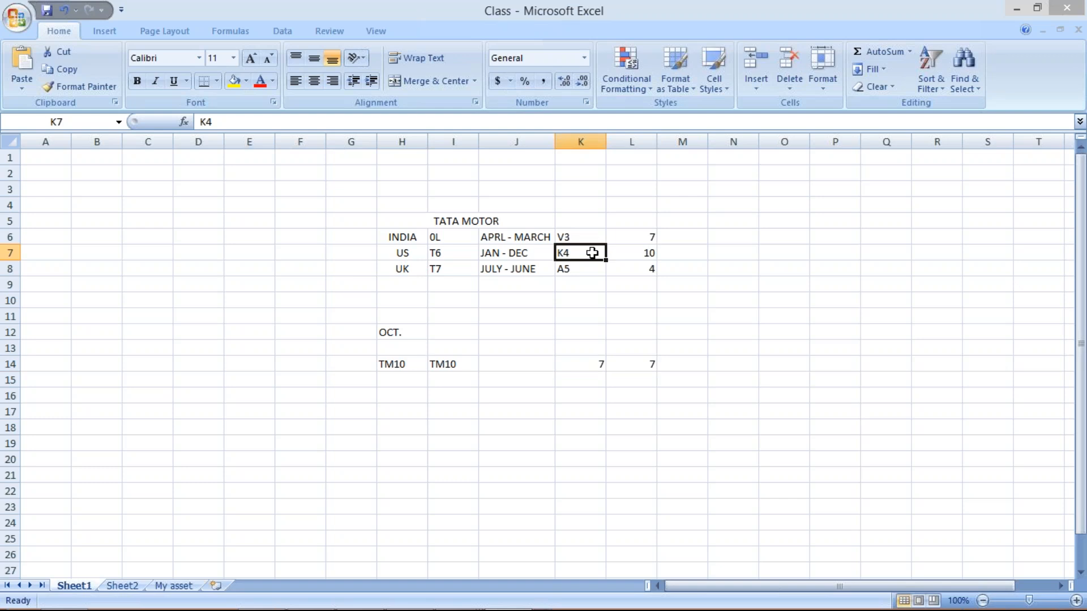
click(580, 364)
click(635, 365)
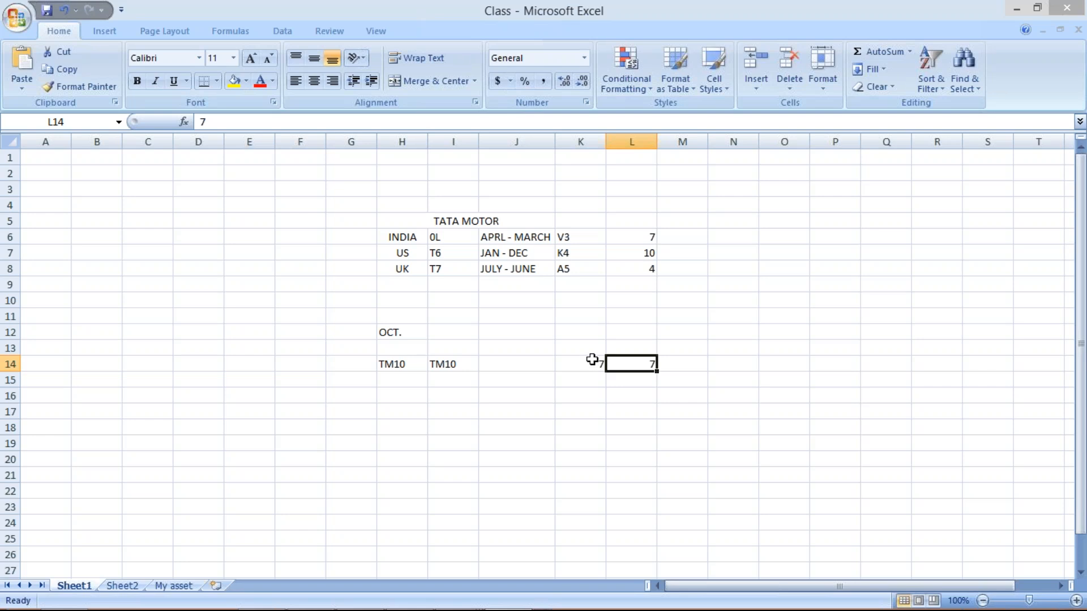
click(577, 236)
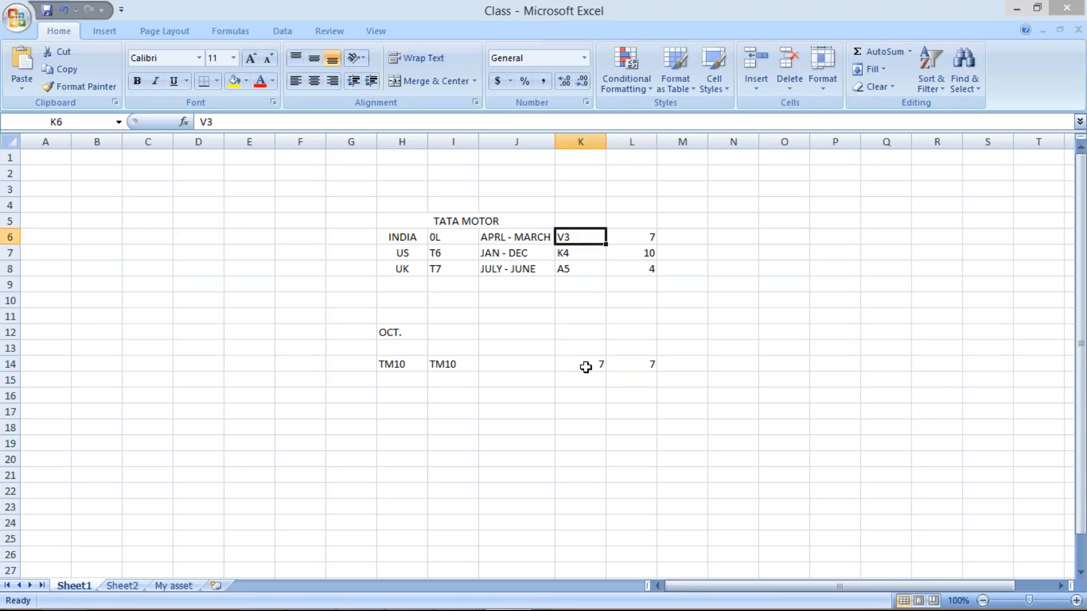
click(577, 255)
click(590, 362)
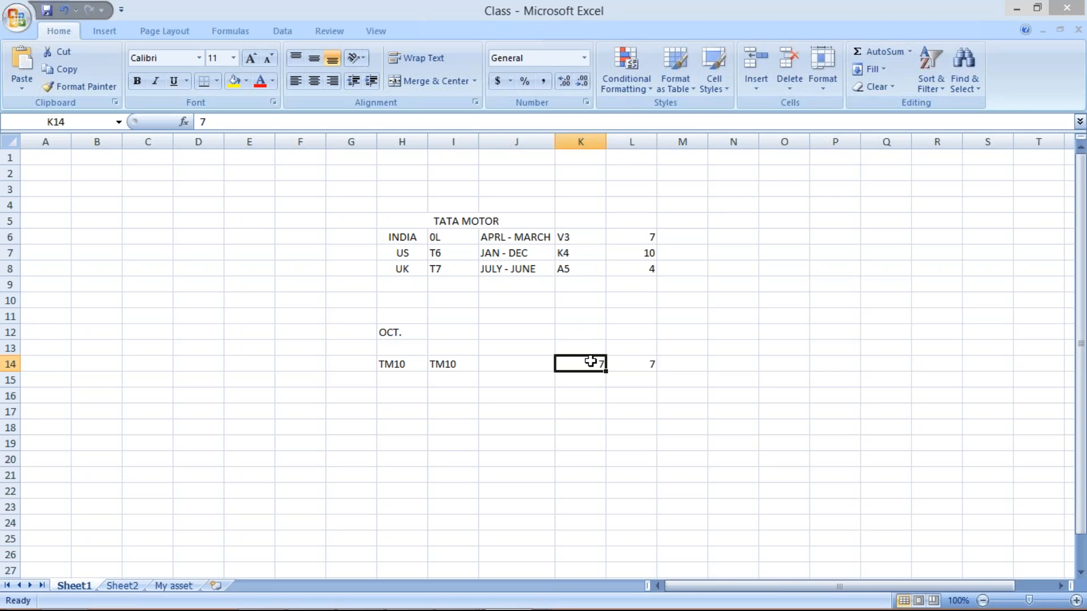
Step: Switch to the SAP new entries window and try to go back from the TM10 ledger assignment
click(929, 526)
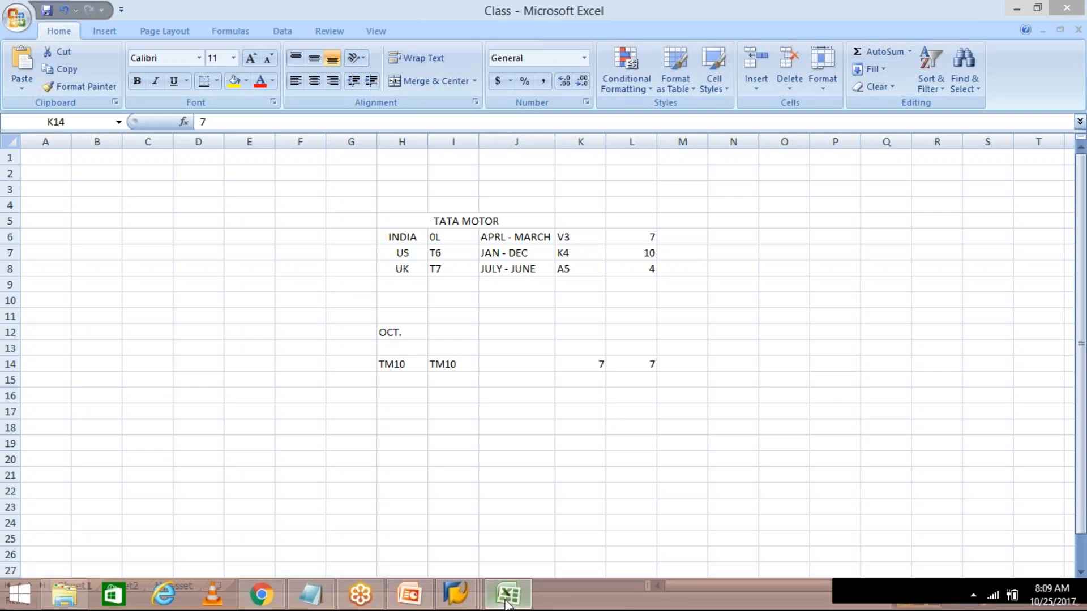
mouse_move(468, 594)
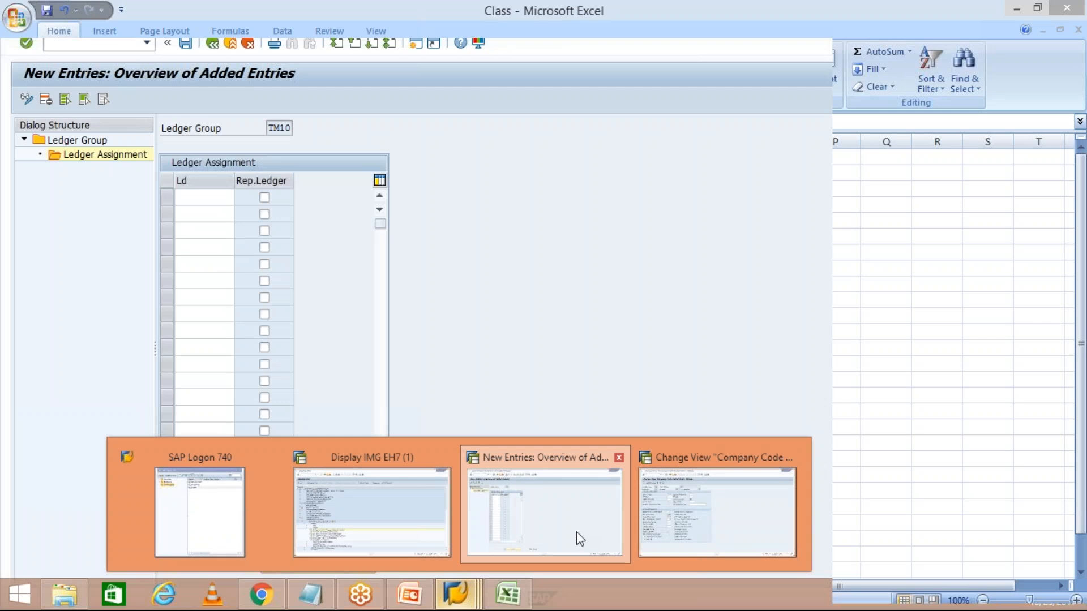
click(576, 535)
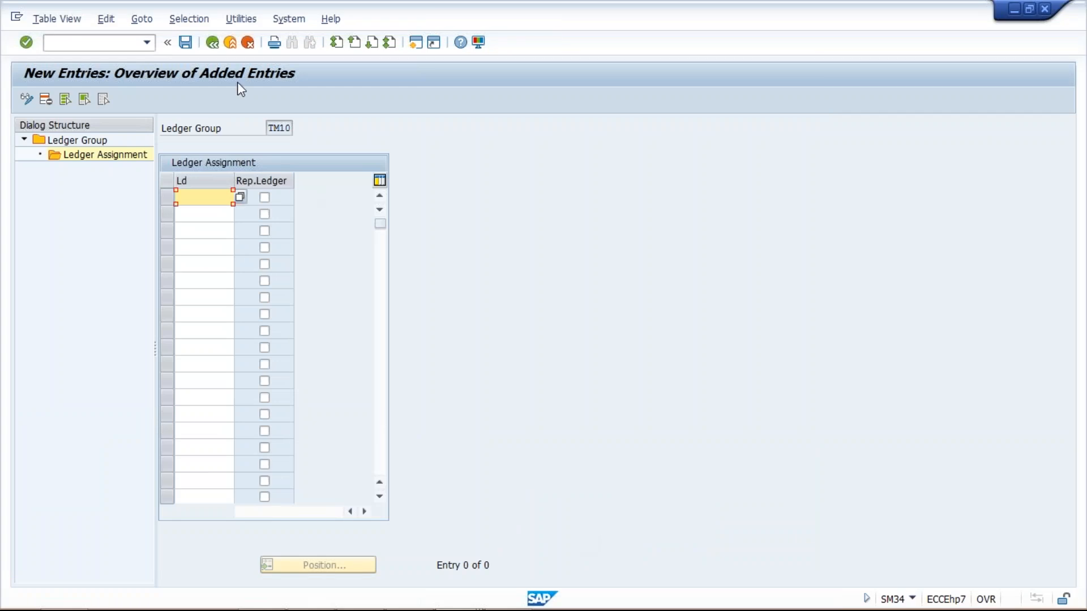
click(215, 48)
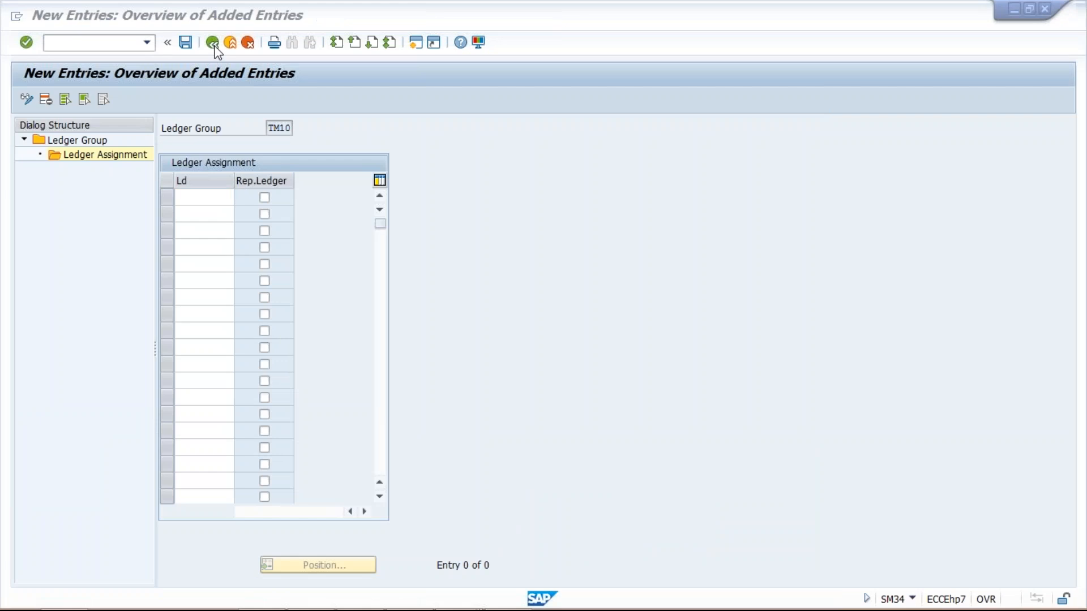
click(682, 388)
key(alt+Tab)
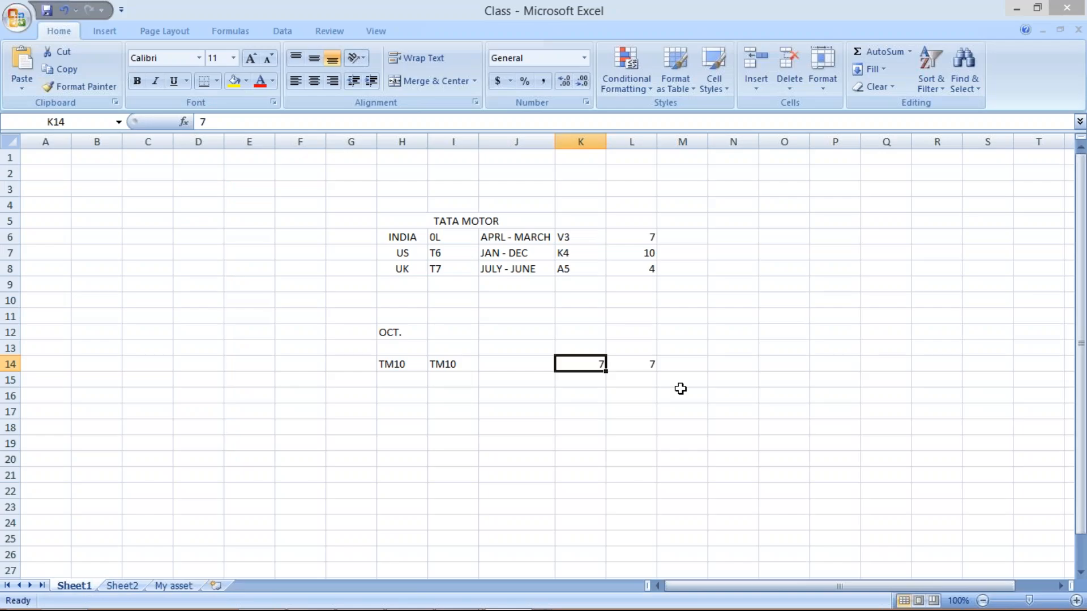
Step: Log on to SAP again with the user name and account password, continuing with this logon and ending any other logons
click(468, 603)
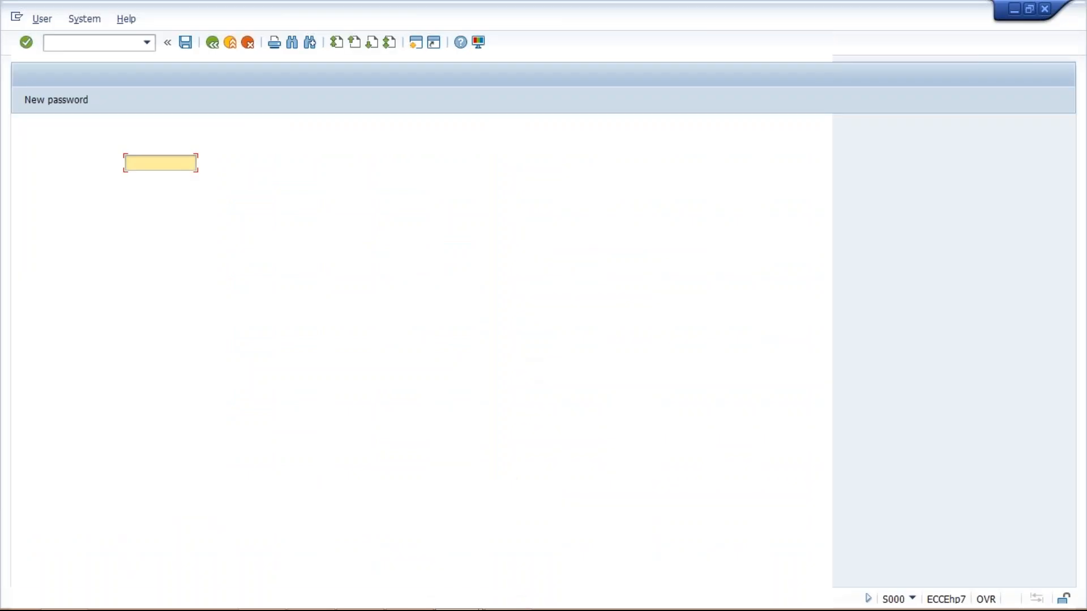
key(Down)
key(Return)
key(Tab)
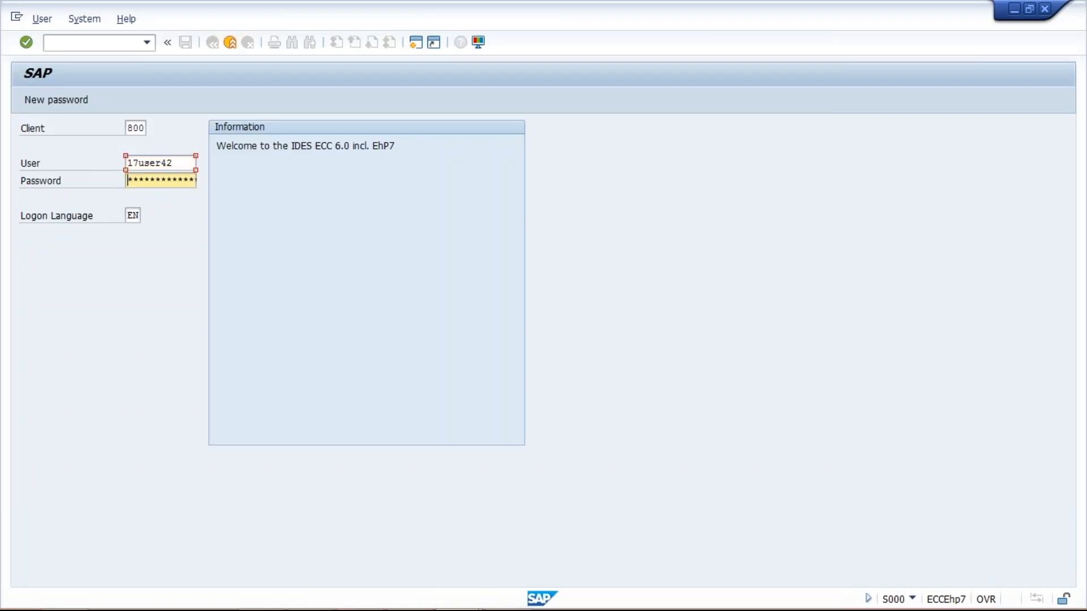
key(Caps_Lock)
text(*******)
key(Return)
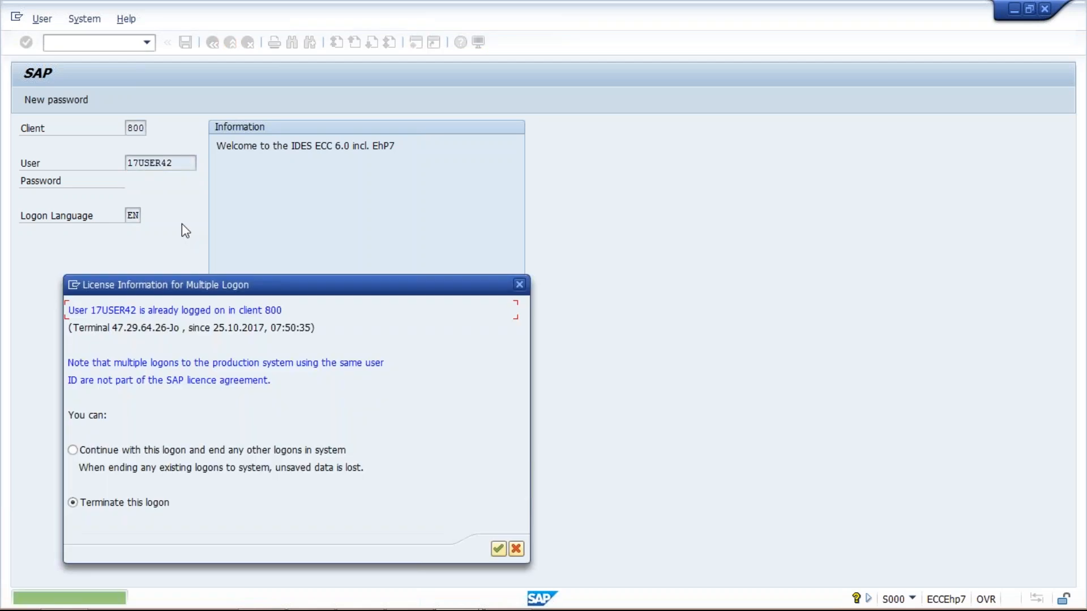
click(73, 450)
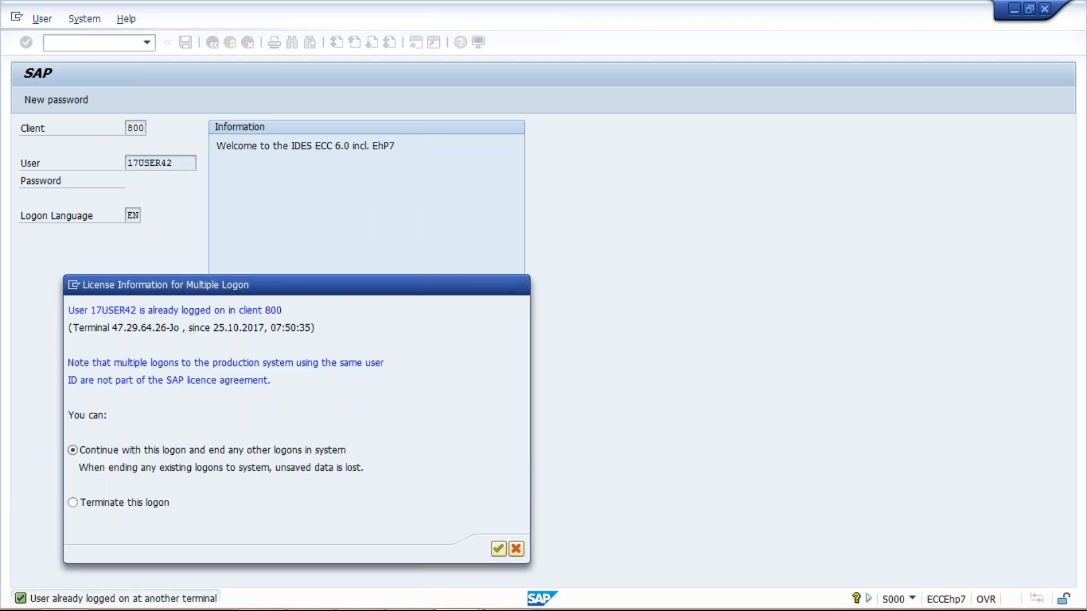
Step: Run transaction /NSM34 and open view cluster VC_FAGL_LDGRPMAP for maintenance
click(147, 47)
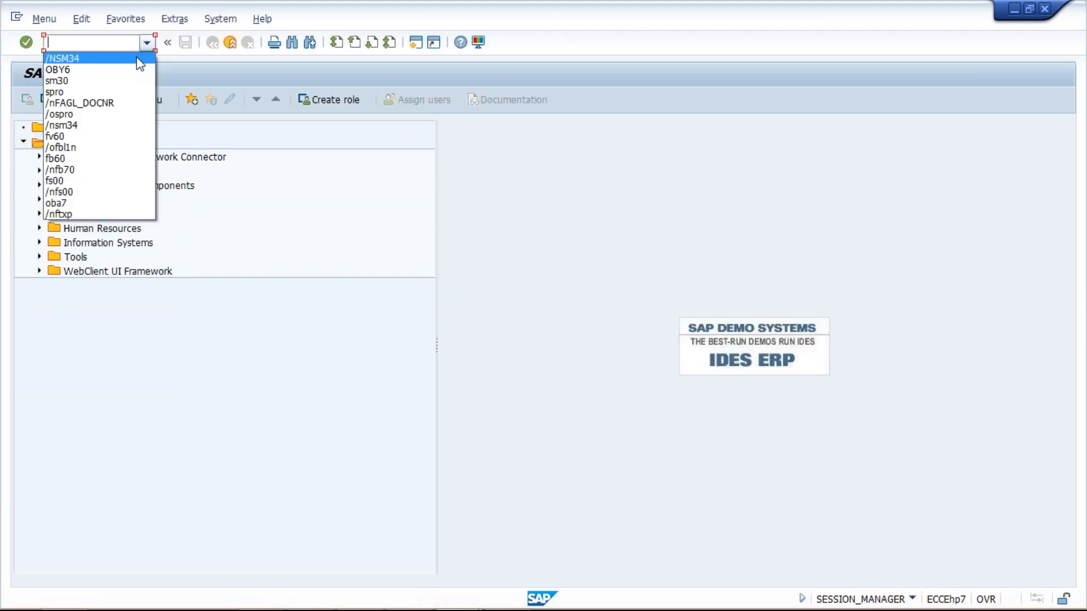
click(137, 58)
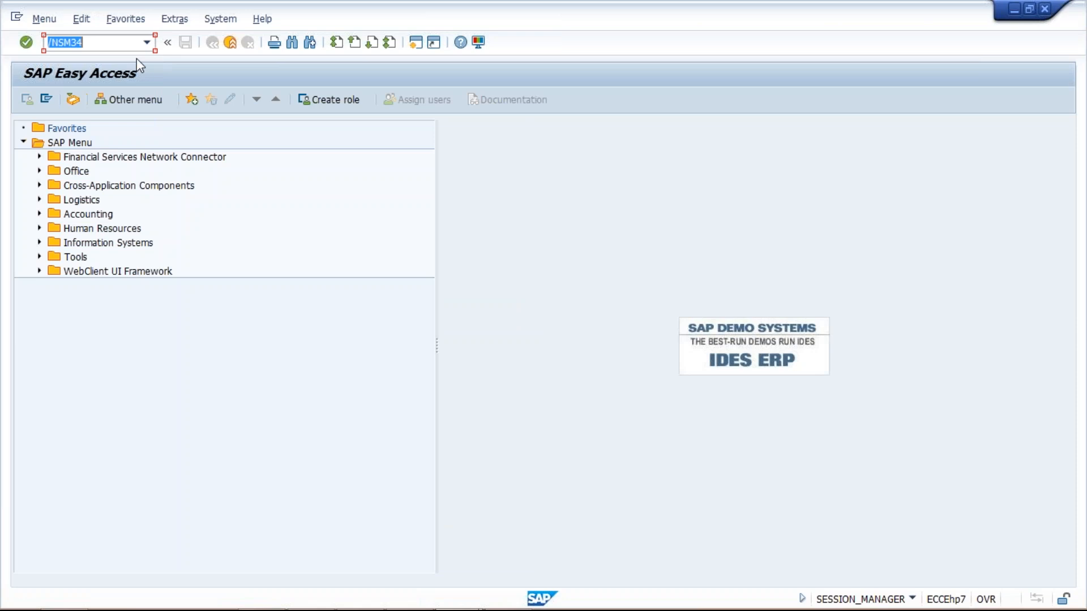
key(Return)
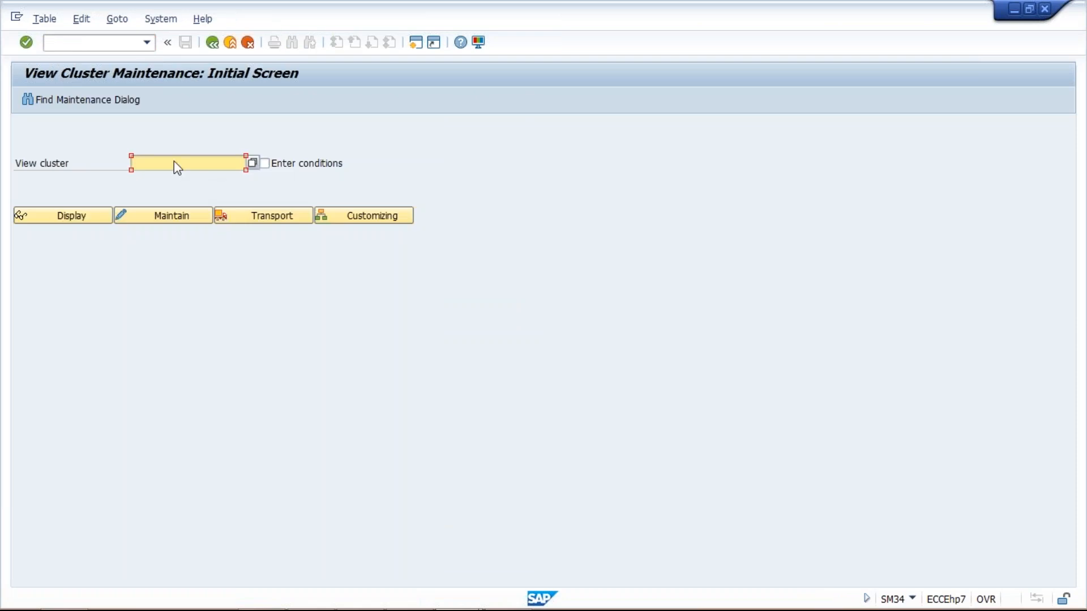
click(177, 167)
click(186, 177)
click(177, 219)
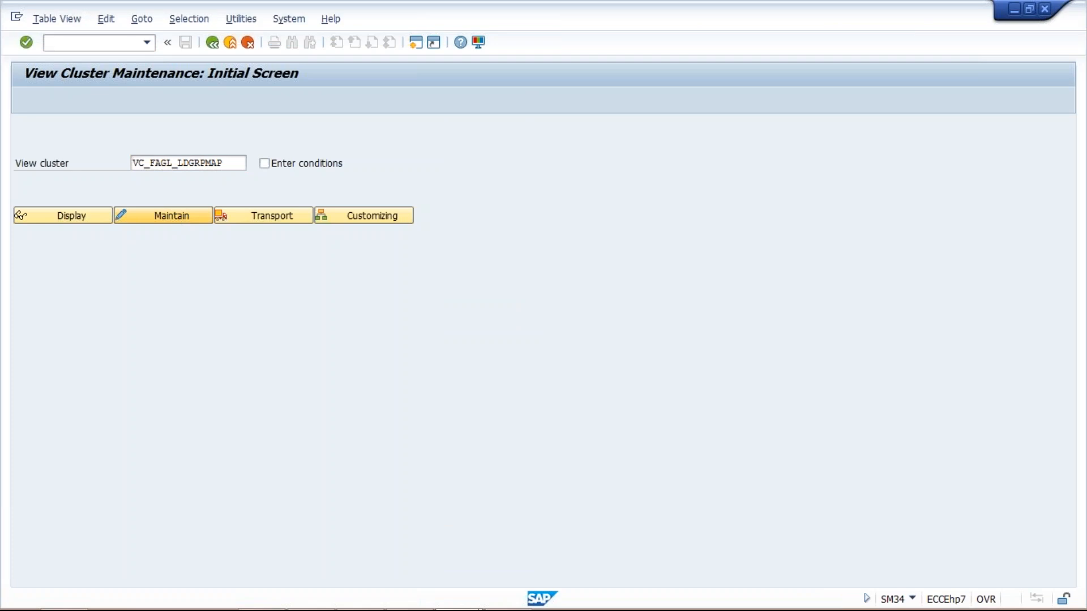
Step: Add a new ledger group TM10 with the description TATA MOTOR and open its ledger assignment
click(78, 101)
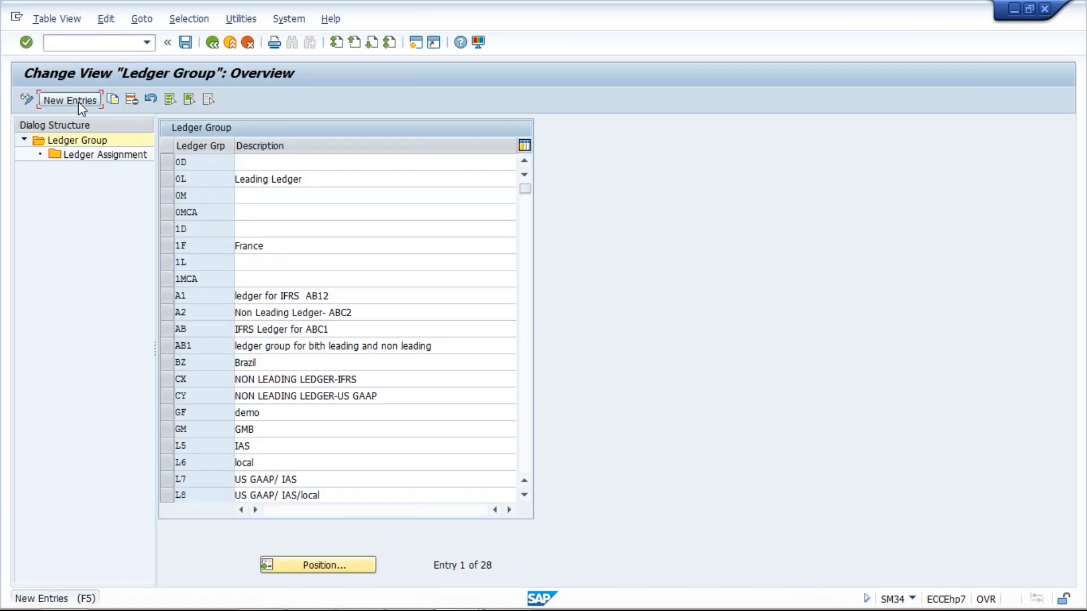
click(218, 164)
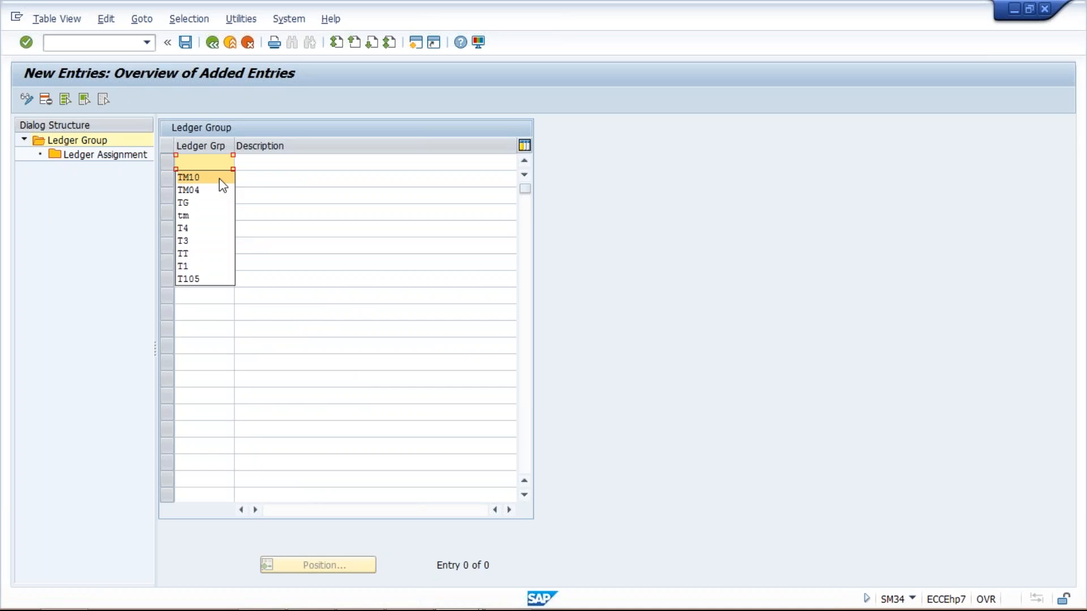
click(211, 180)
click(273, 165)
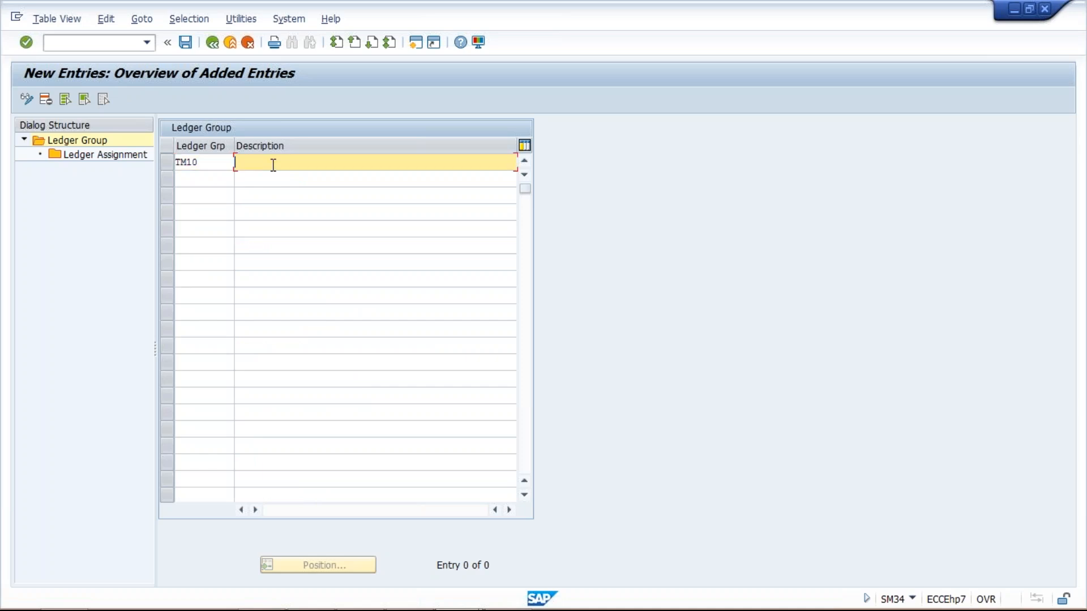
text(TATA MOTOR)
click(163, 161)
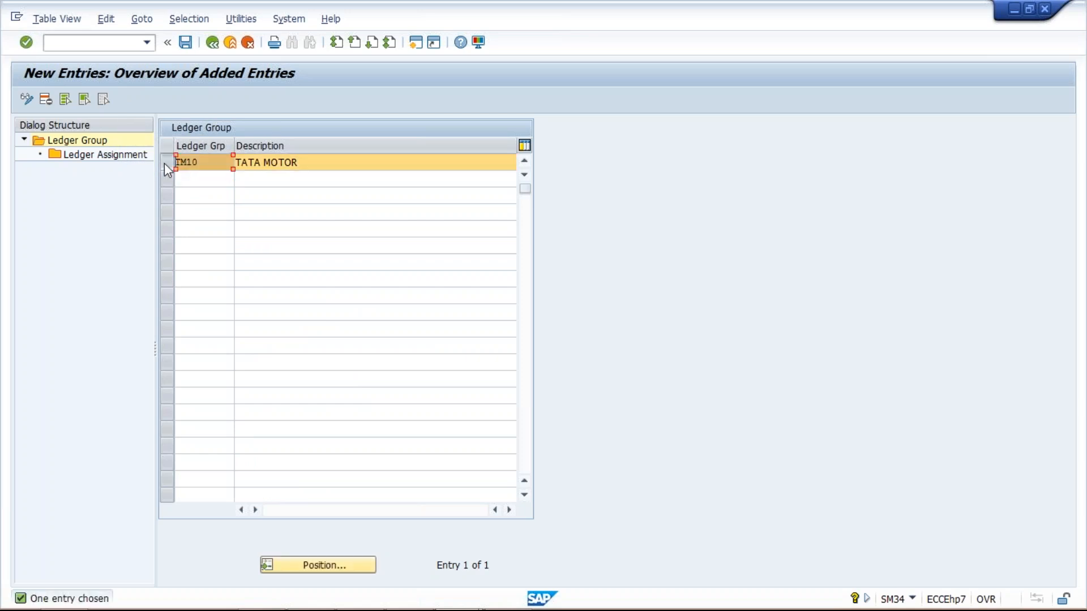
double_click(113, 155)
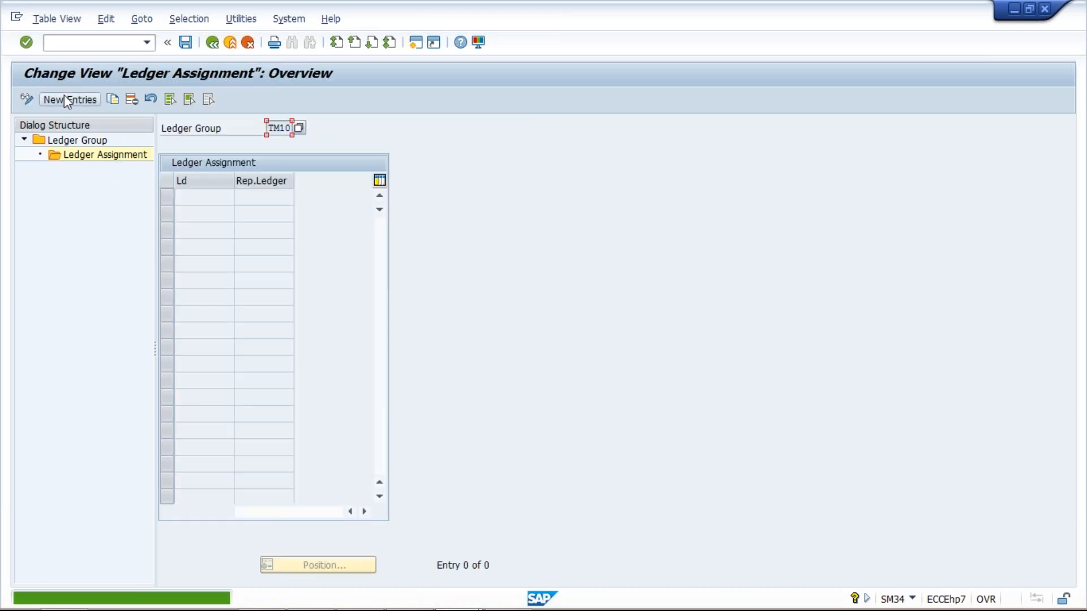
Step: Add ledgers 0L and T6 to ledger group TM10 and mark 0L as the representative ledger
click(65, 100)
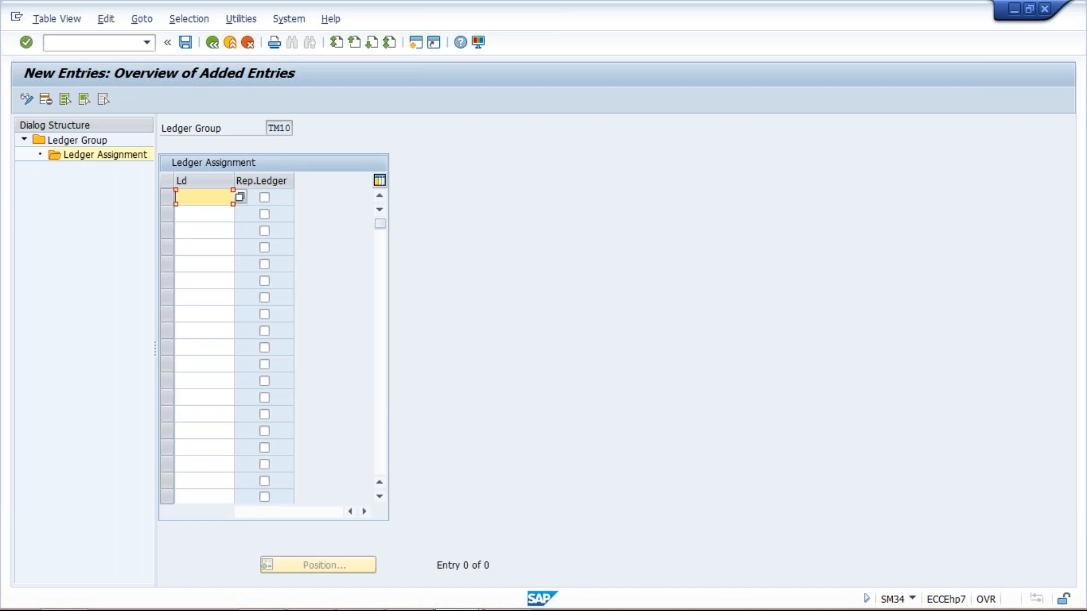
text(01)
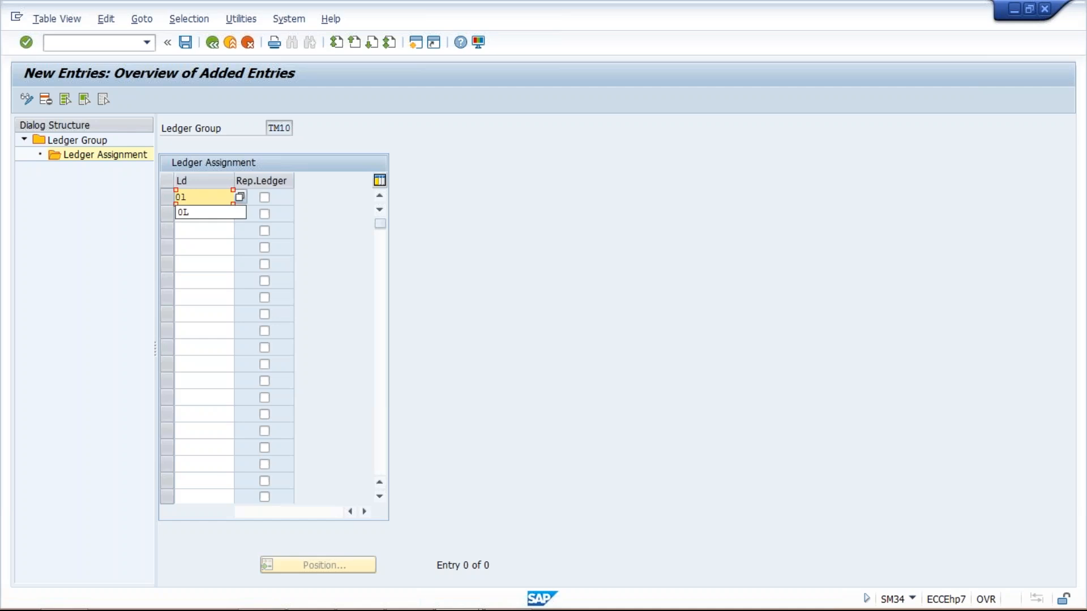
click(214, 214)
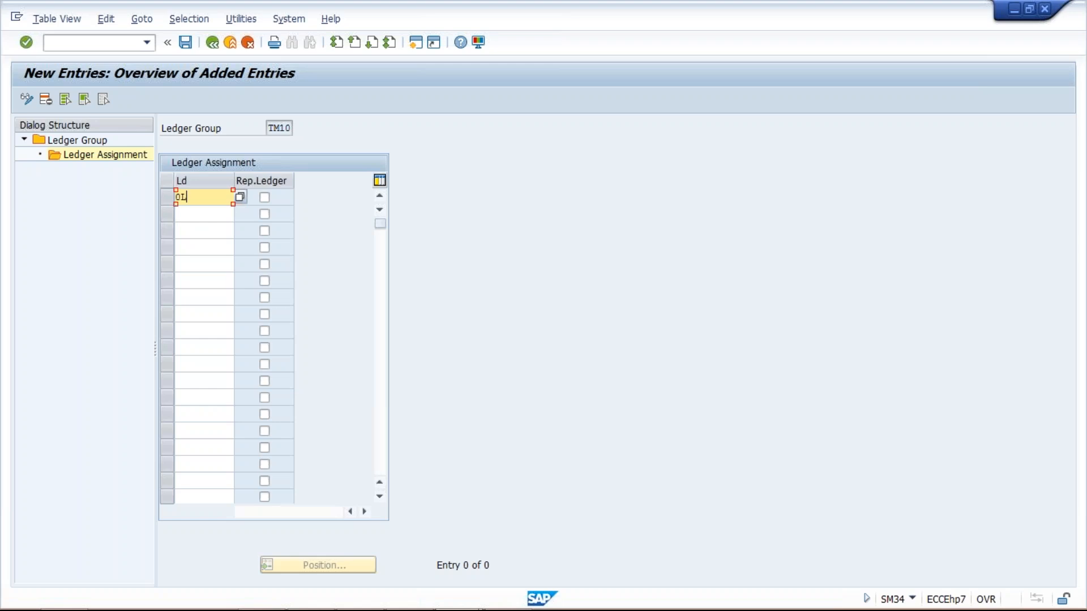
key(Return)
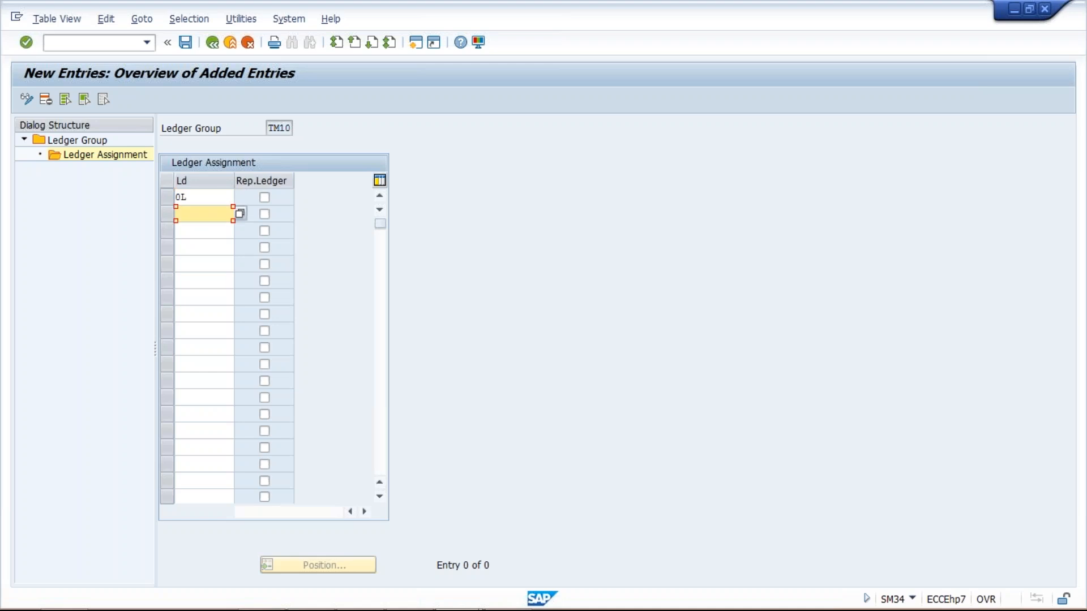
text(T6)
click(264, 197)
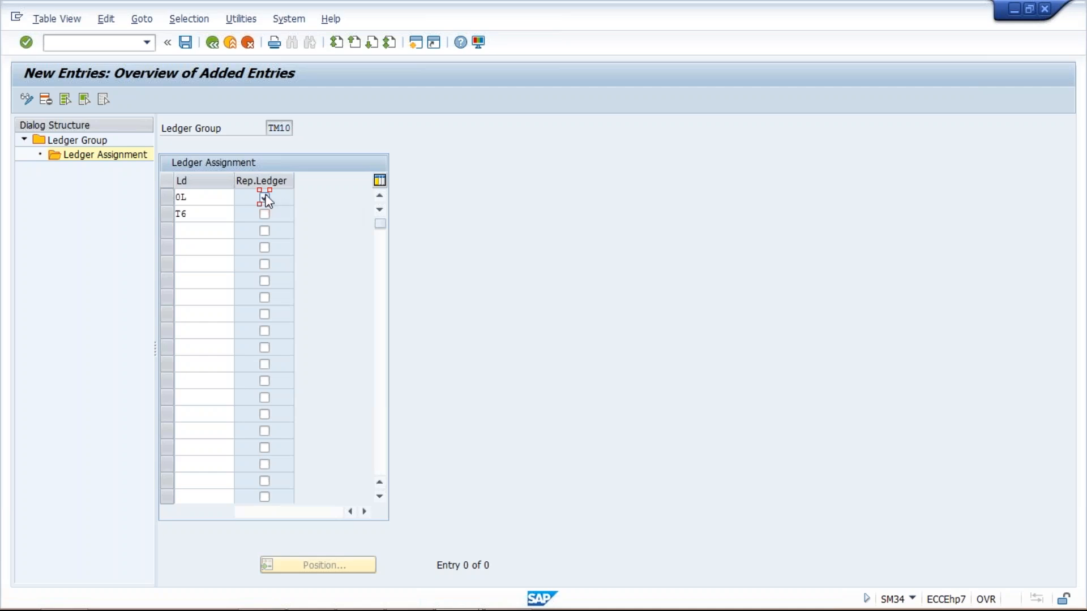
click(215, 196)
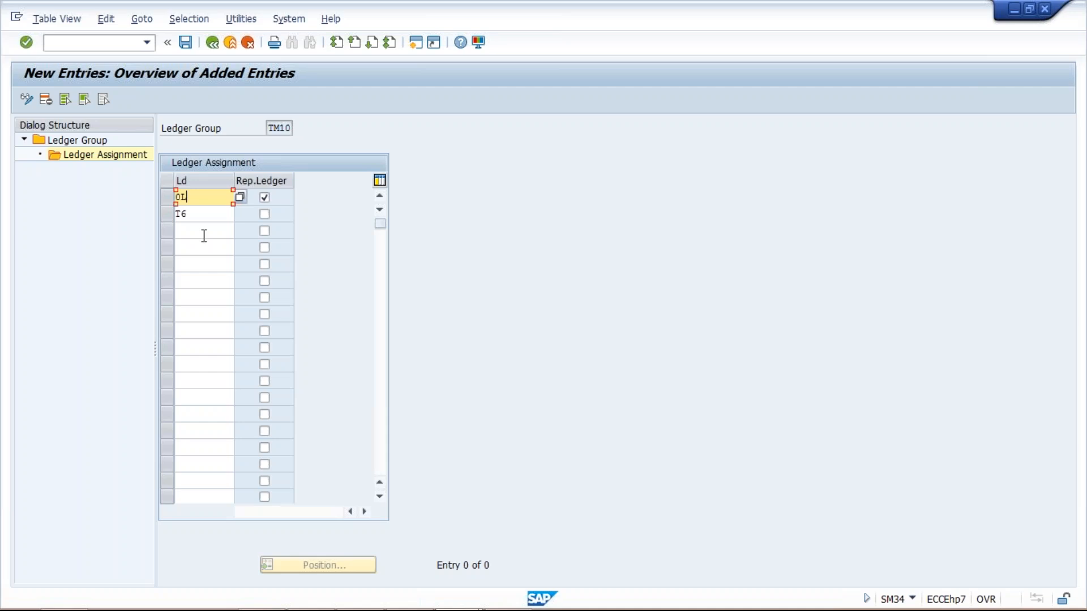
click(207, 215)
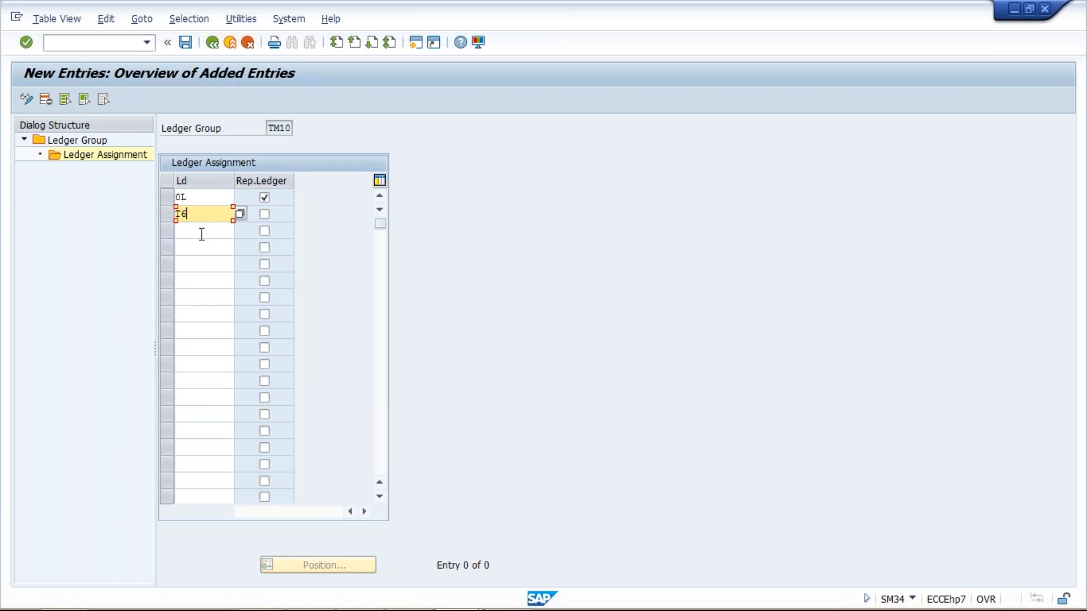
click(201, 229)
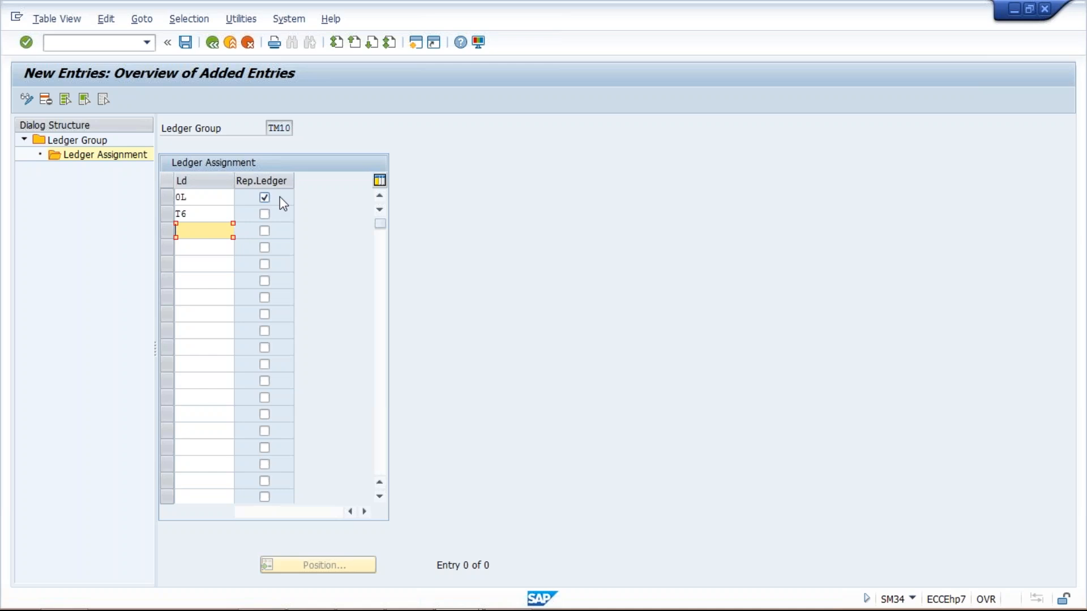
click(189, 197)
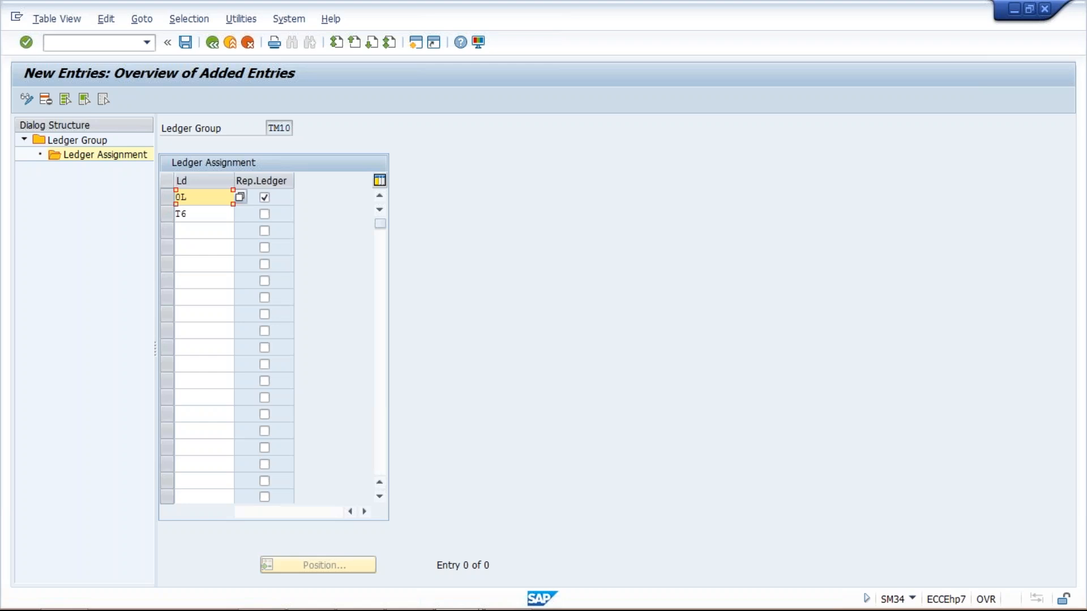
click(204, 218)
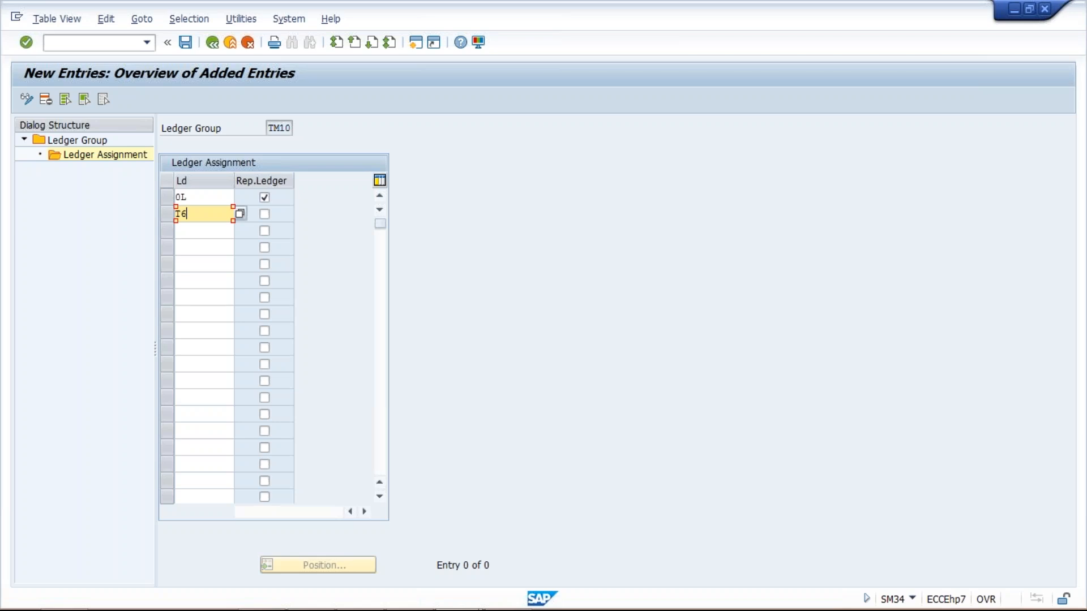
click(199, 197)
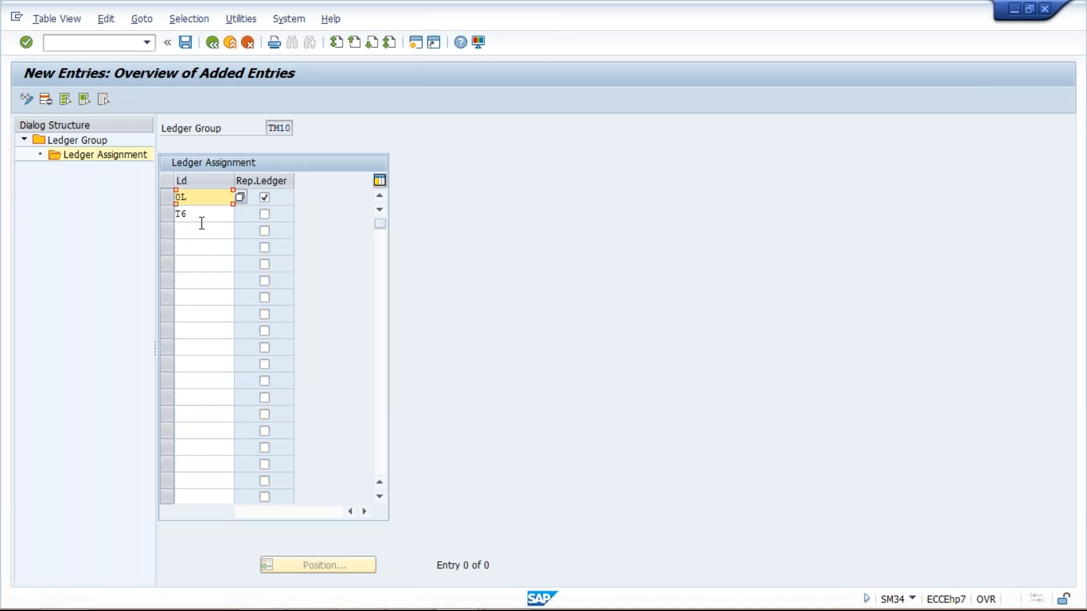
Step: Save the ledger assignment of group TM10 and accept the proposed customizing request
key(Return)
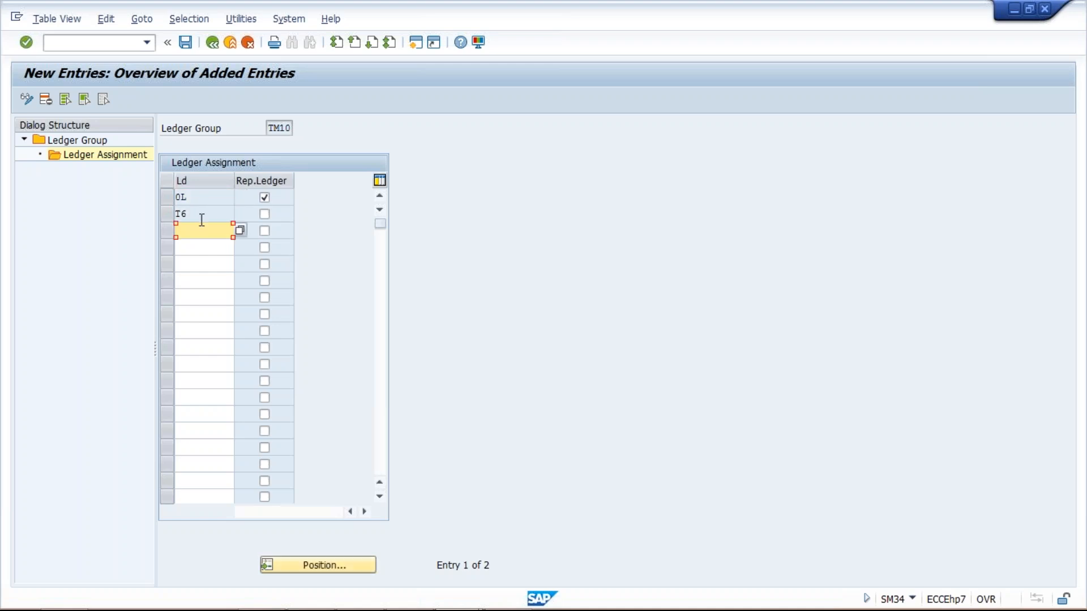
click(186, 42)
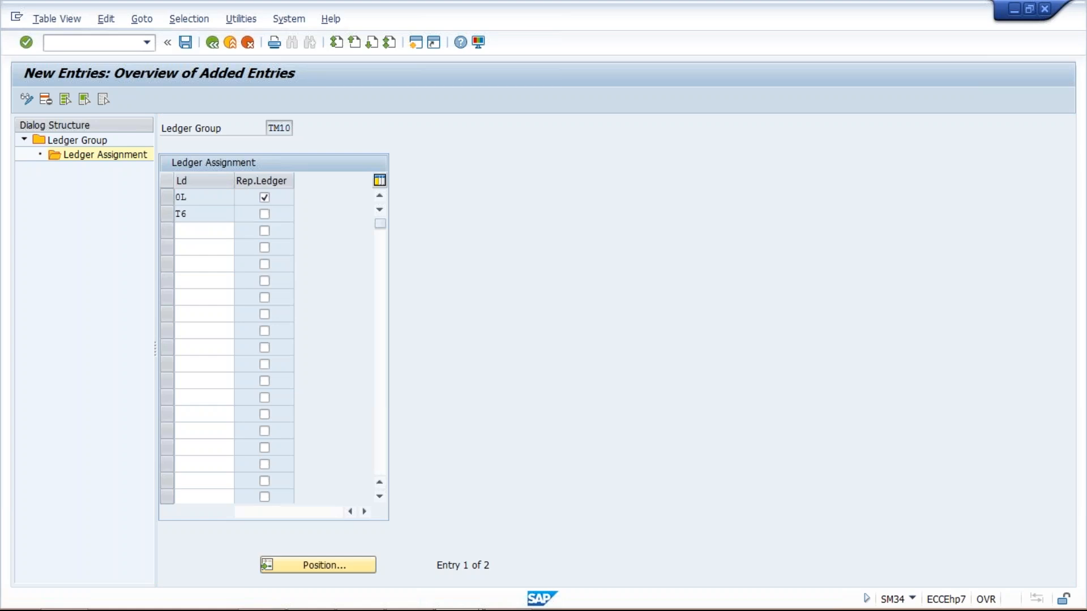
click(235, 269)
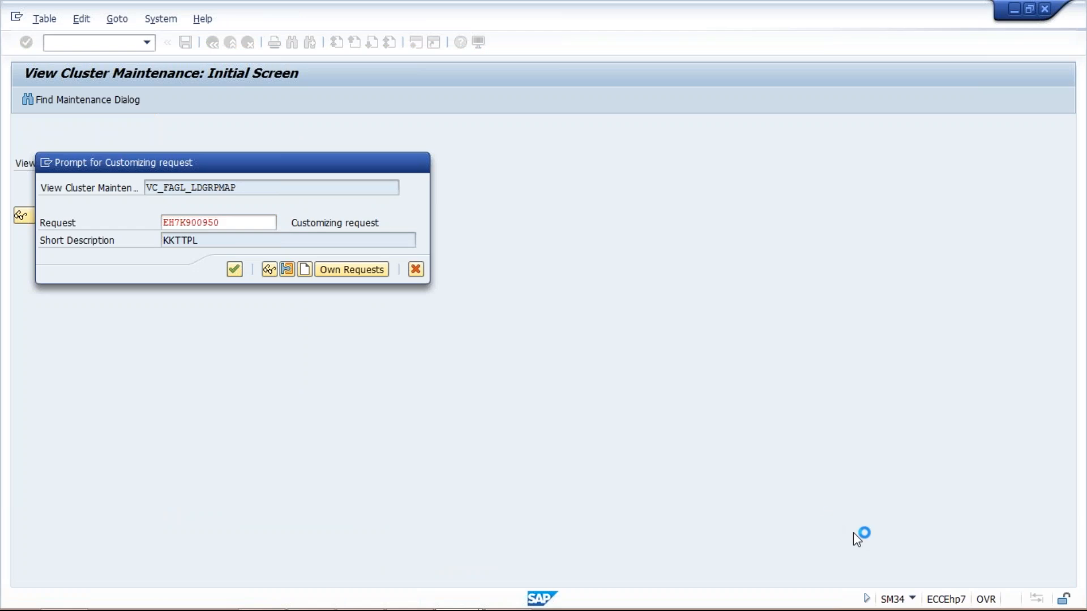
Step: Switch to the PowerPoint configuration steps and copy the view name V_FAGL_BELNR_LD from step 4
mouse_move(650, 608)
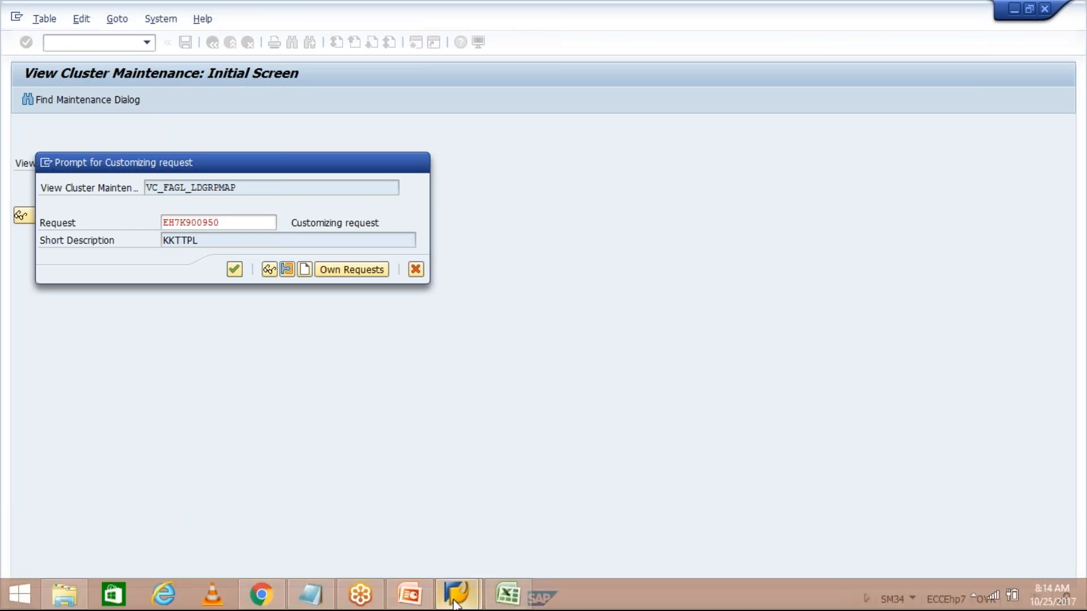
click(420, 597)
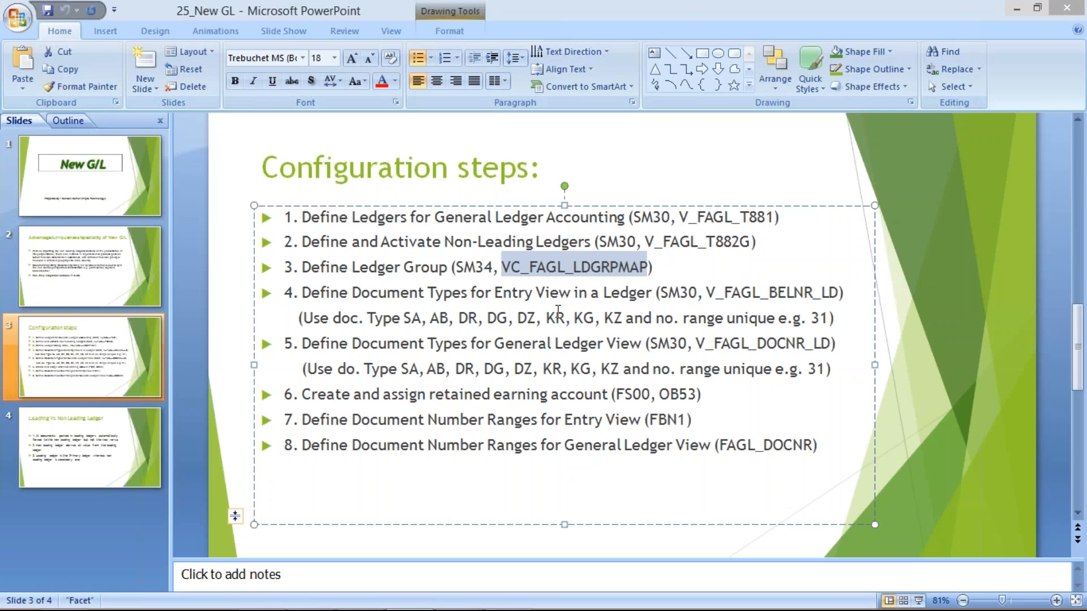
key(alt+Tab)
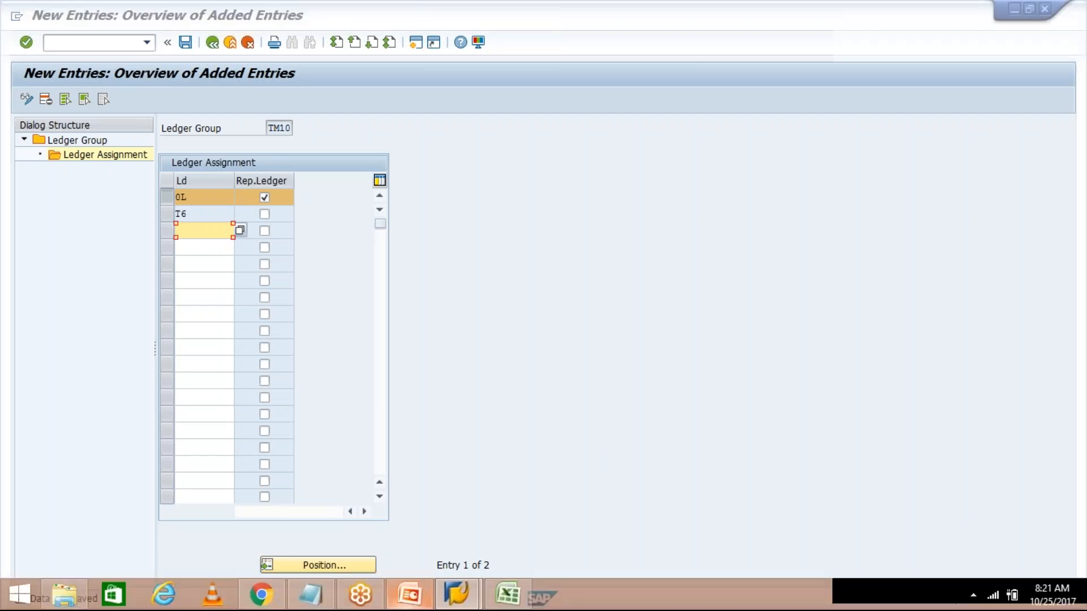
key(alt+Tab)
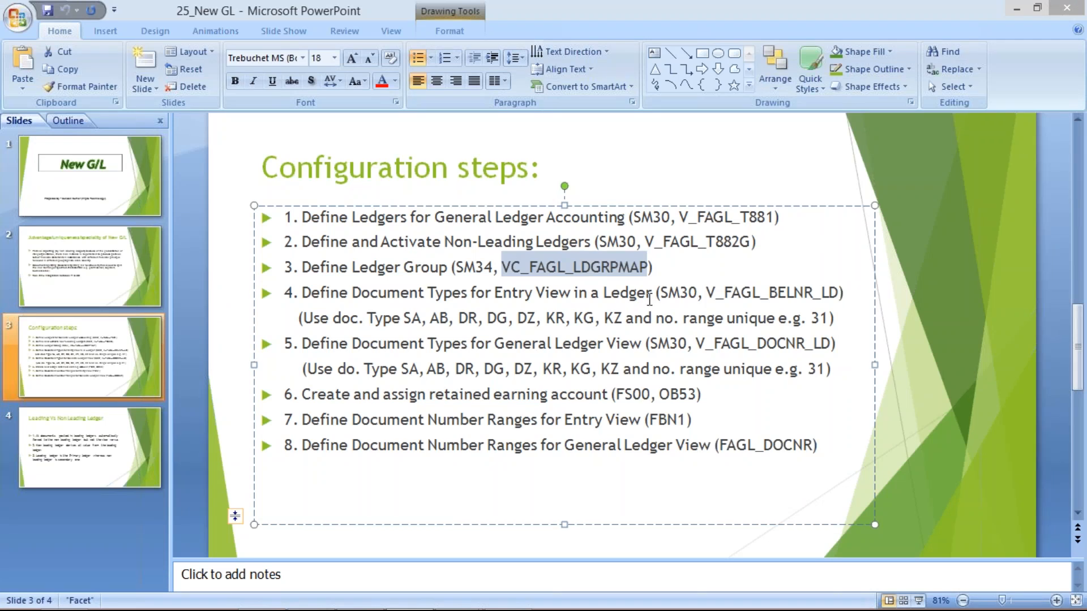
drag(705, 292, 838, 290)
key(ctrl+c)
Step: Switch back to the SAP ledger assignment window and try to run transaction /NSM34
mouse_move(535, 608)
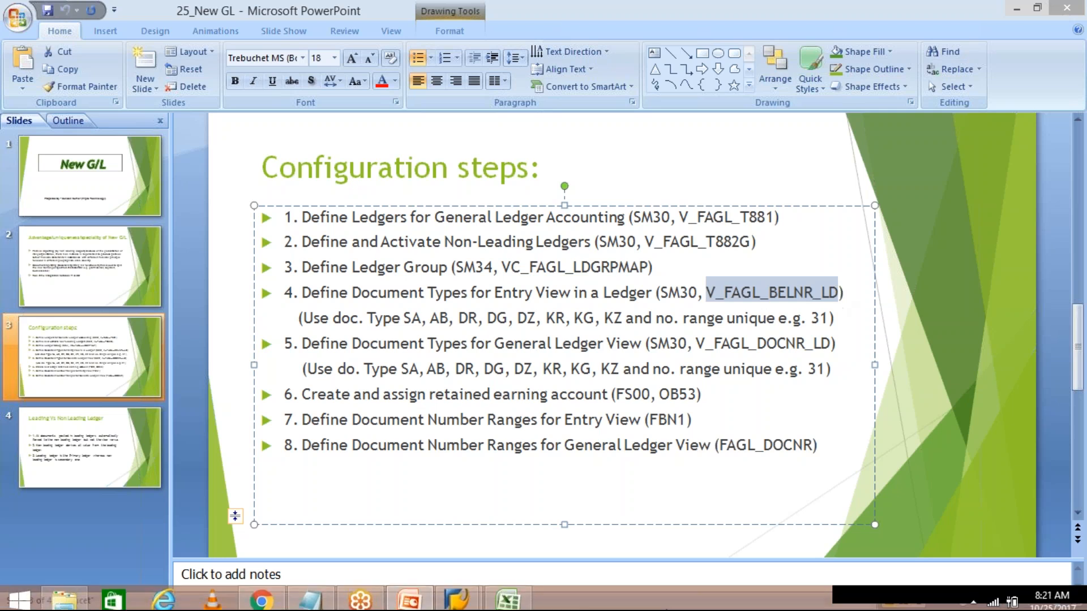
mouse_move(457, 594)
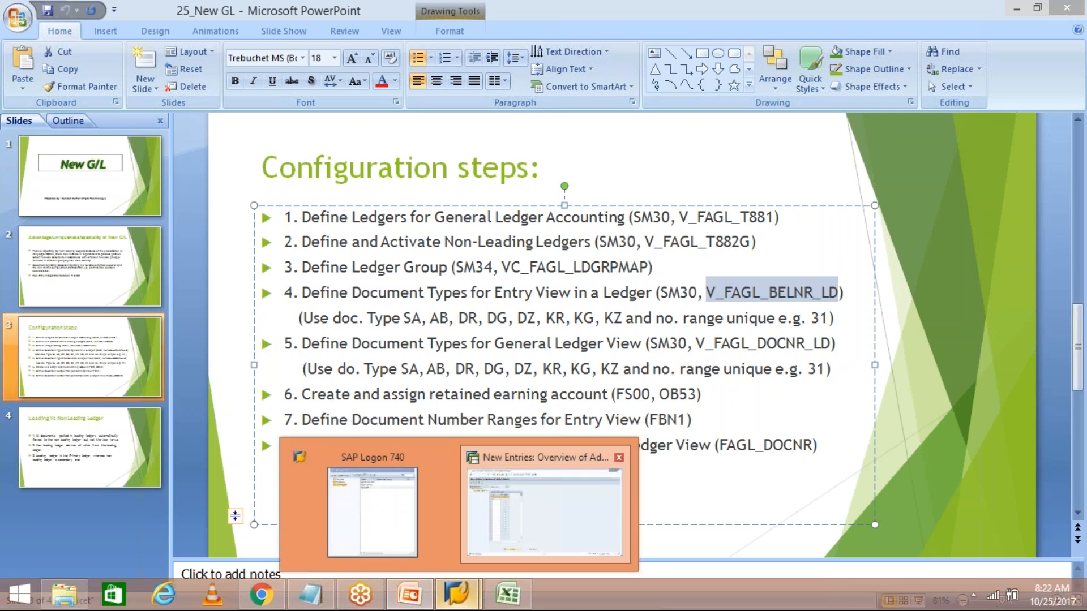
click(549, 512)
click(94, 43)
text(/NSM)
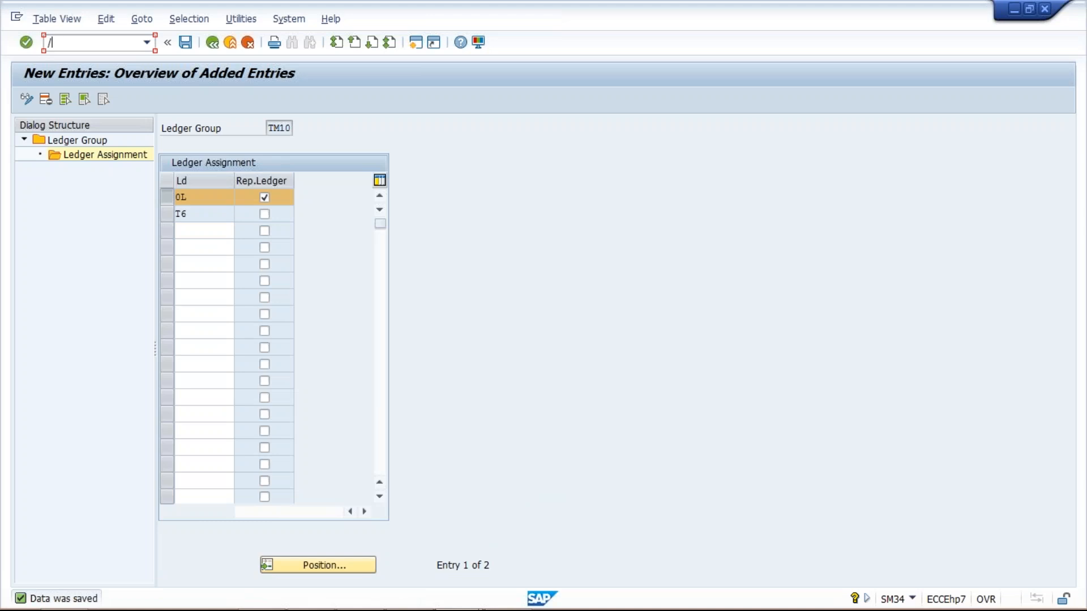
text(34)
key(Return)
click(660, 384)
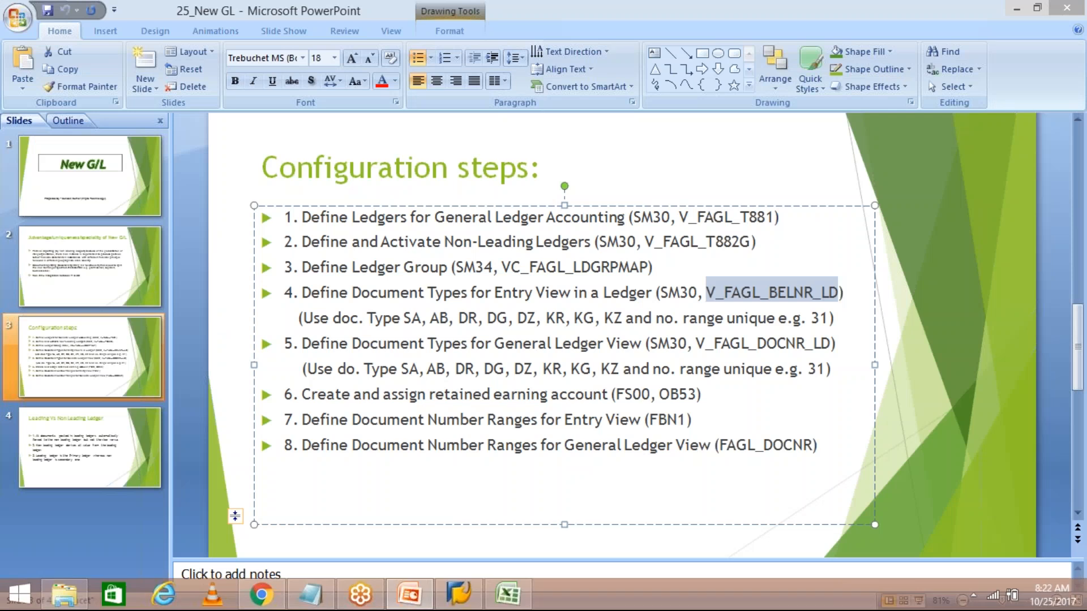
Step: Open the Quality connection in SAP Logon and log on with the user name and account password, continuing with this logon
click(467, 604)
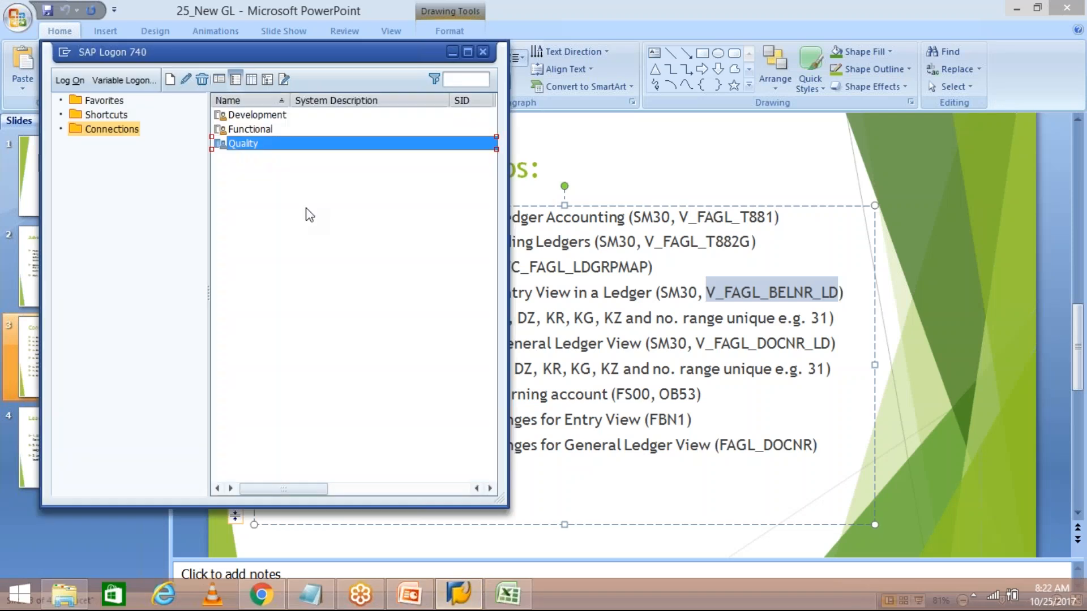
double_click(302, 146)
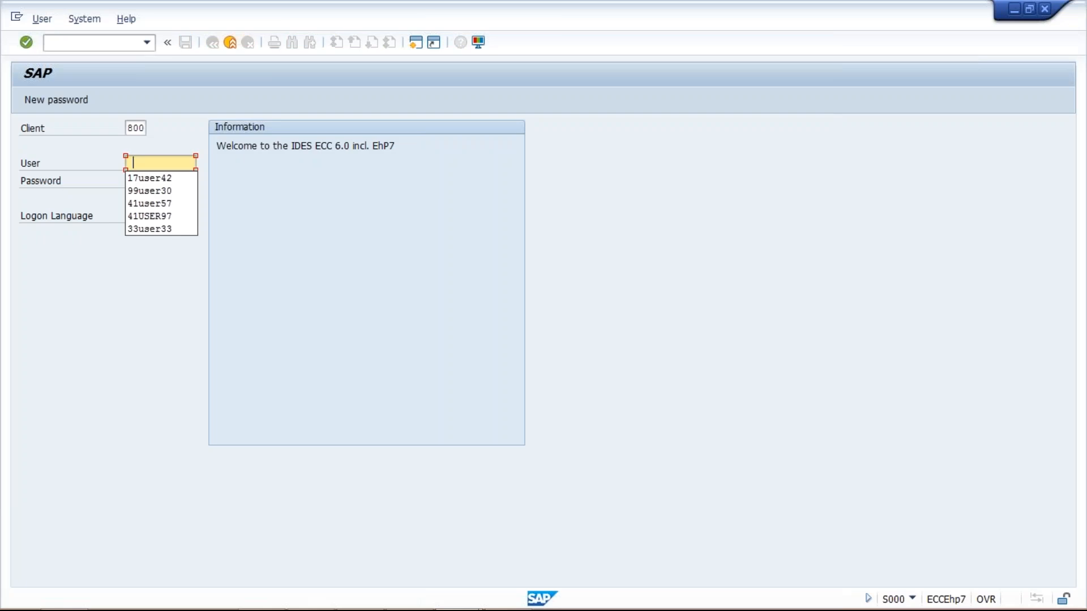
key(Down)
key(Return)
key(Tab)
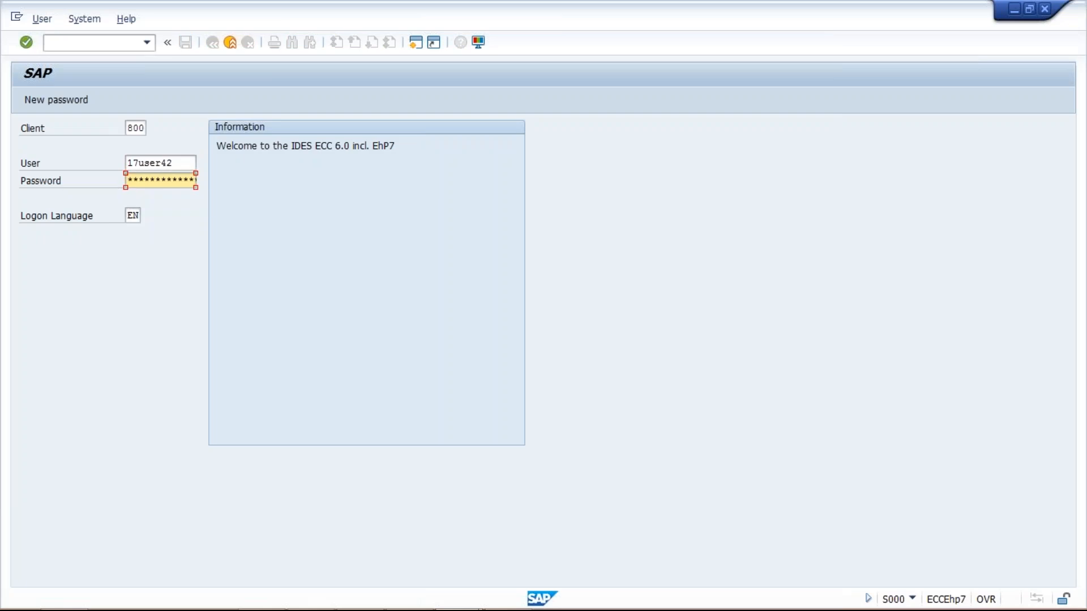
text(*********)
key(Return)
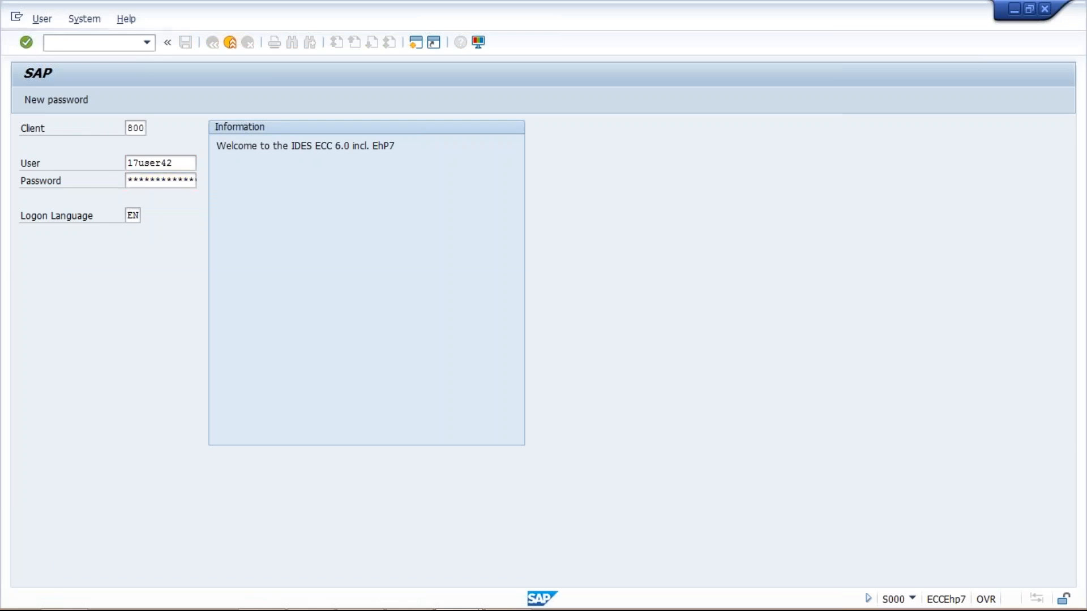
click(73, 449)
key(Return)
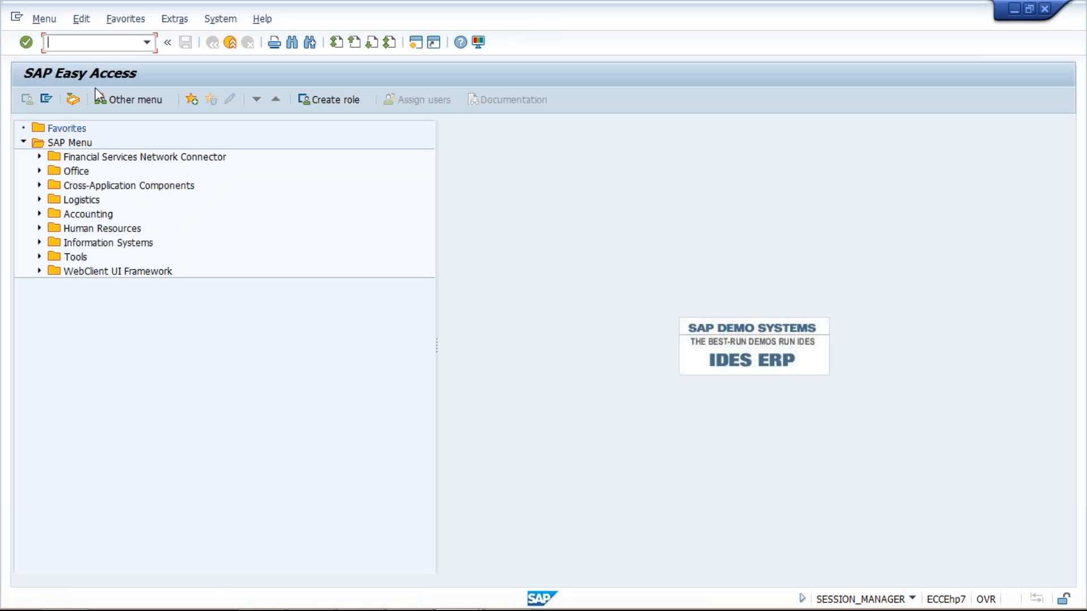
Step: Run transaction SM30 and open view V_FAGL_BELNR_LD for maintenance with ledger T6 as the work area
text(sm30)
key(Return)
key(ctrl+v)
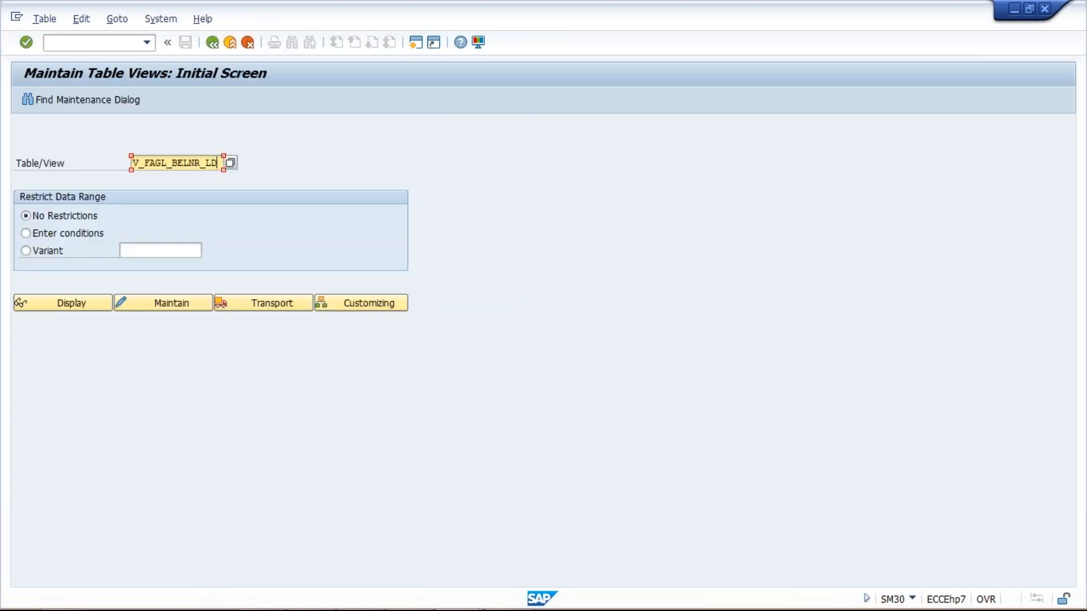
click(188, 304)
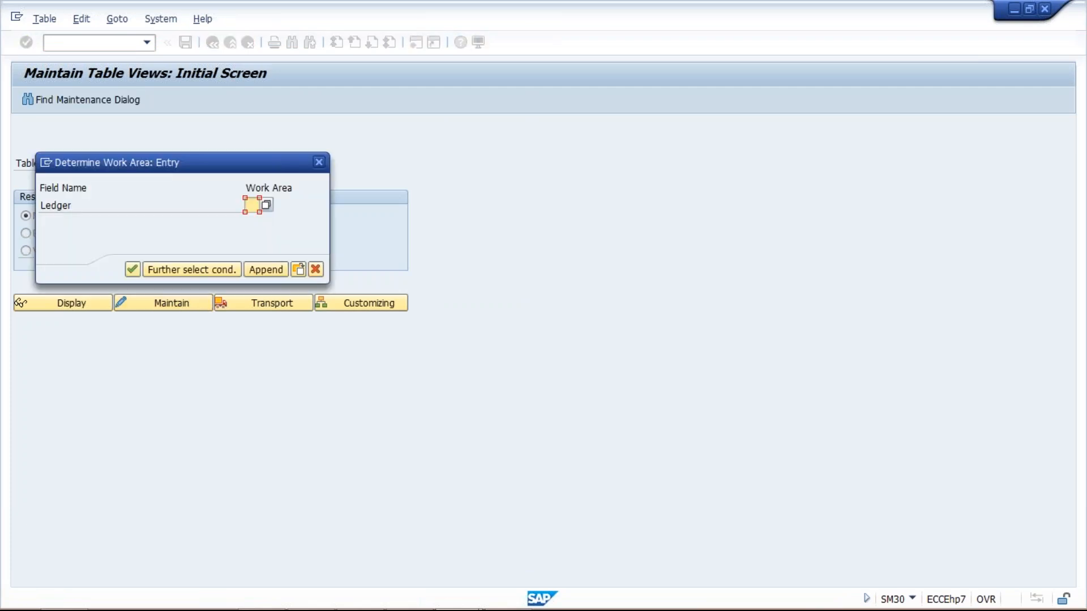
text(T6)
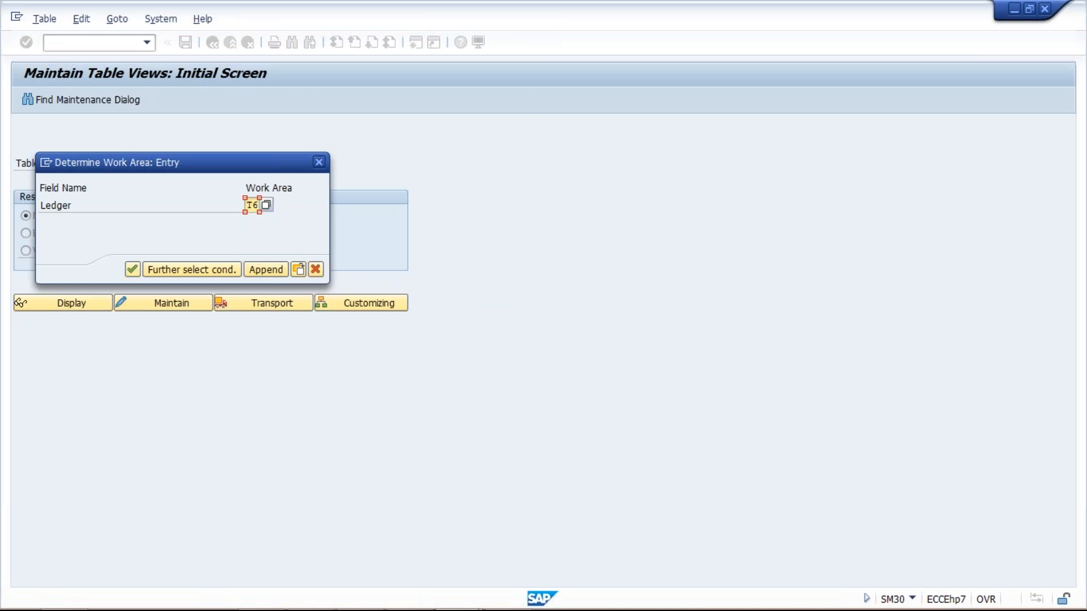
key(Return)
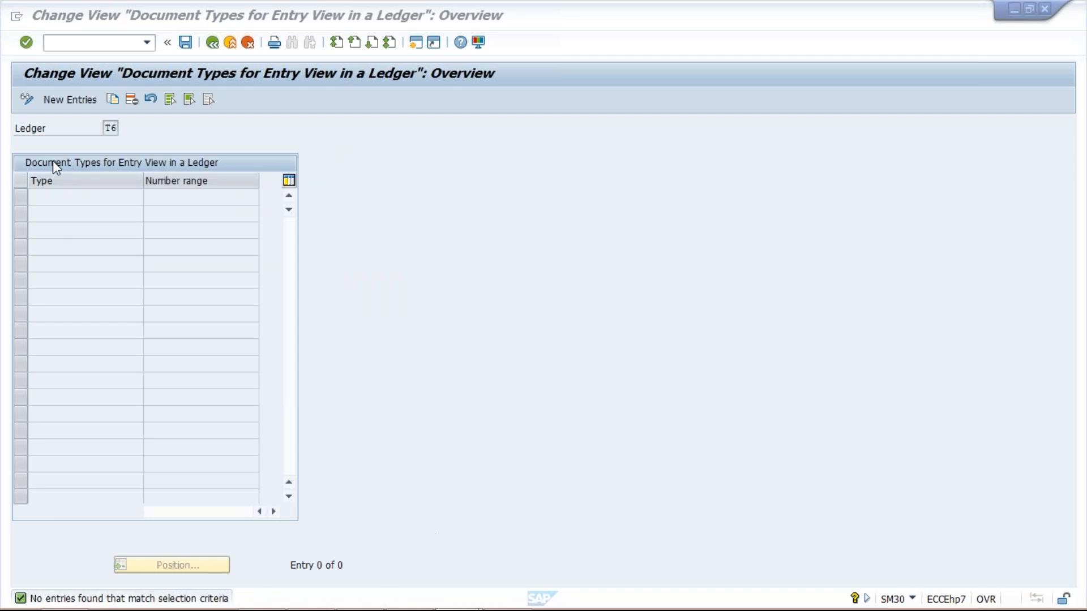
Step: Start new entries for ledger T6 and enter document types AB, SA and KR in the first three rows
click(85, 103)
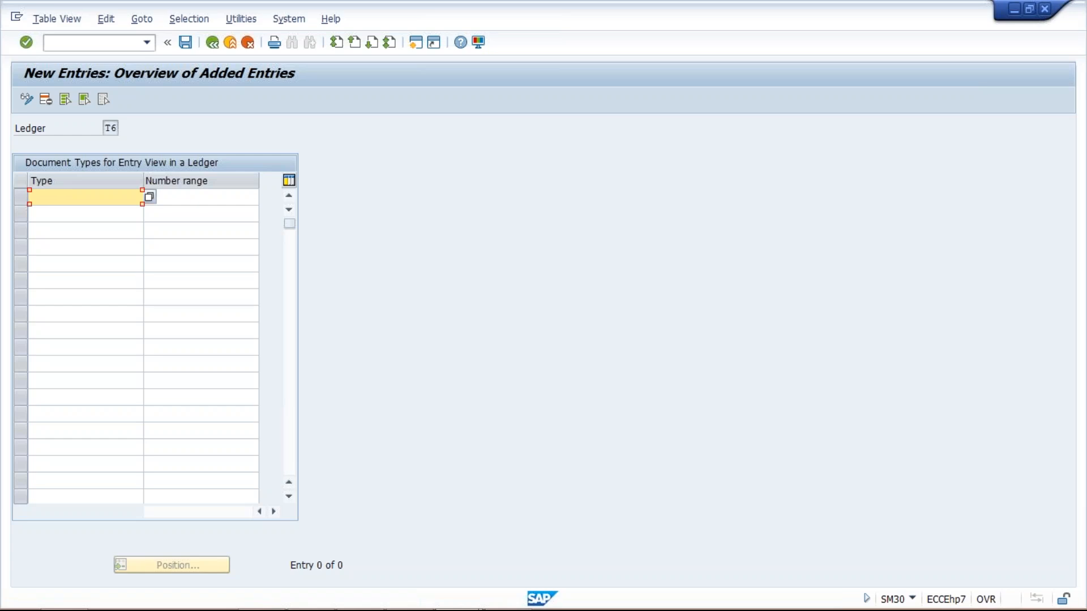
text(A)
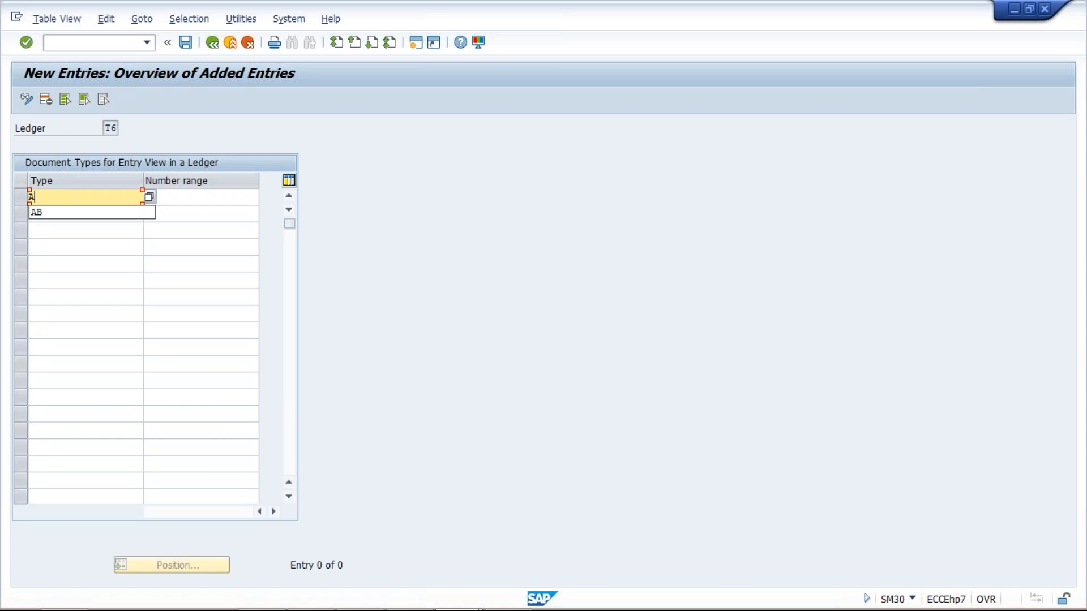
click(63, 213)
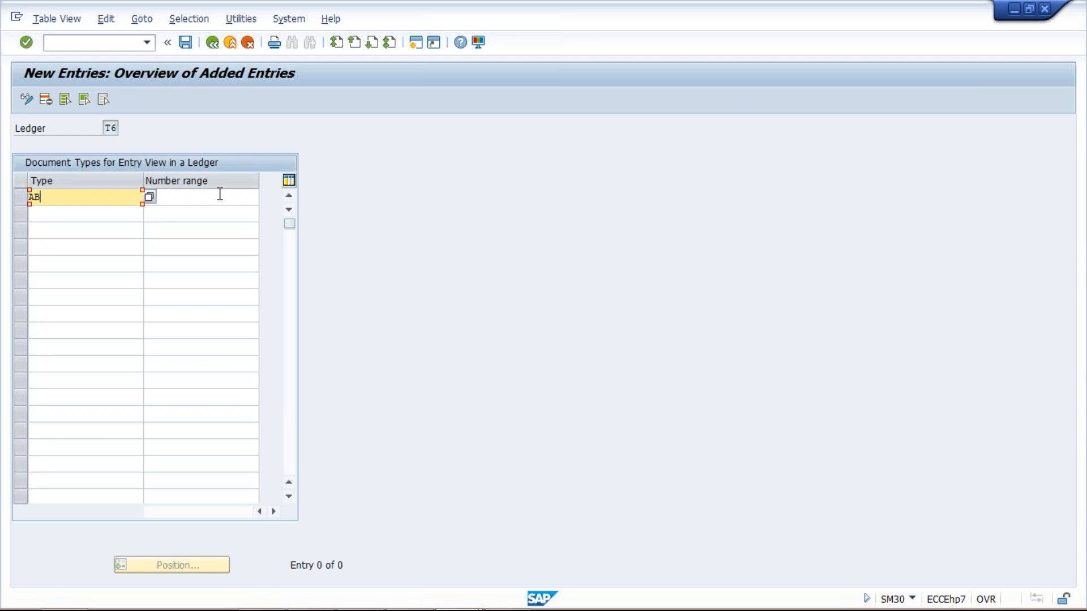
click(53, 214)
text(SA)
click(50, 232)
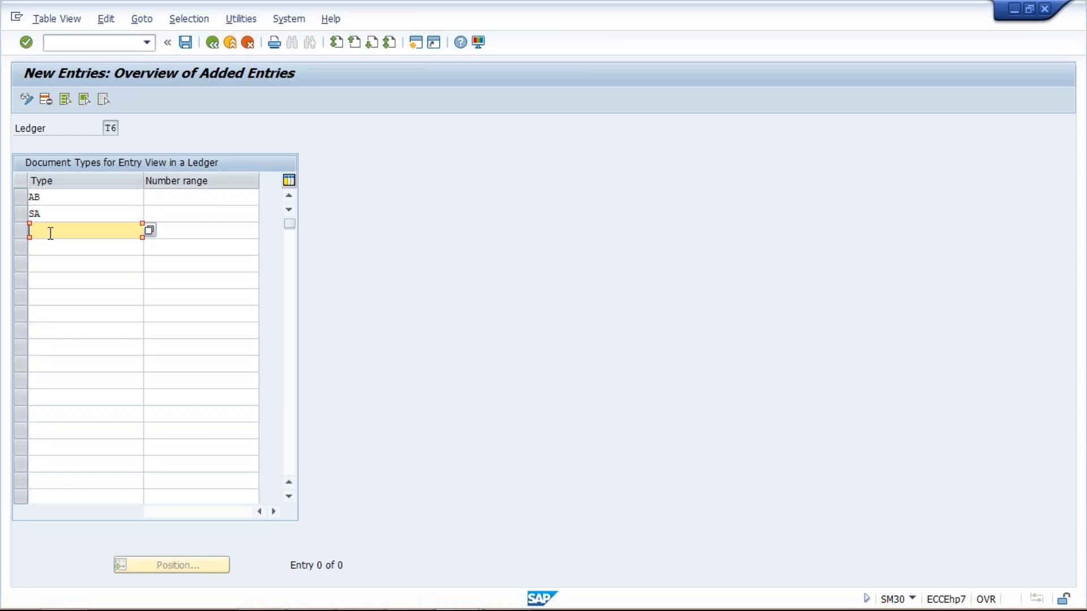
text(K)
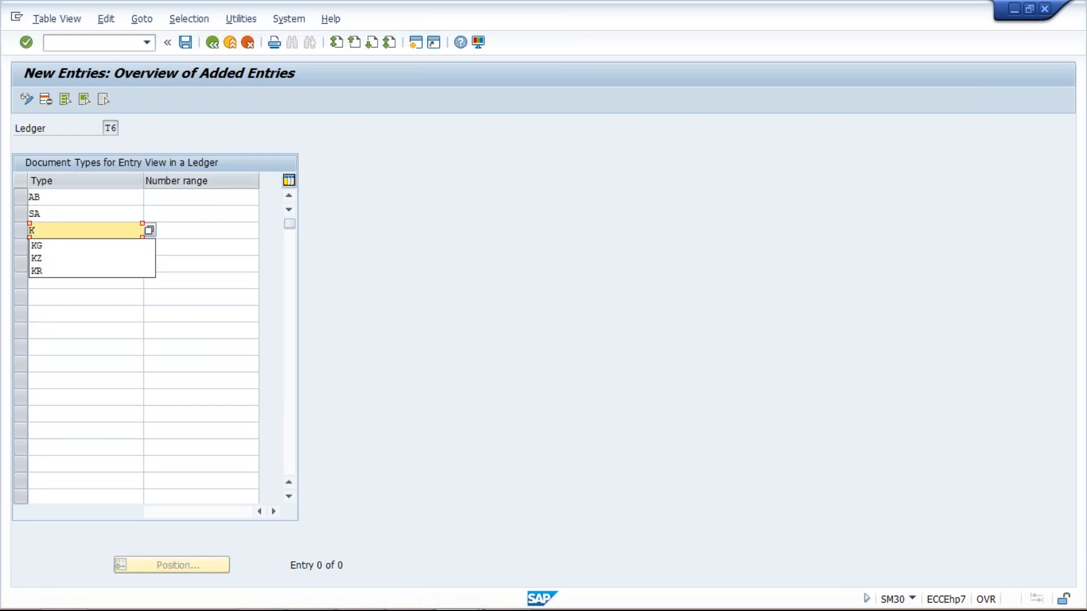
click(51, 271)
Step: Enter document types KG, KZ, DR, DG and DZ in the rows below KR
click(51, 247)
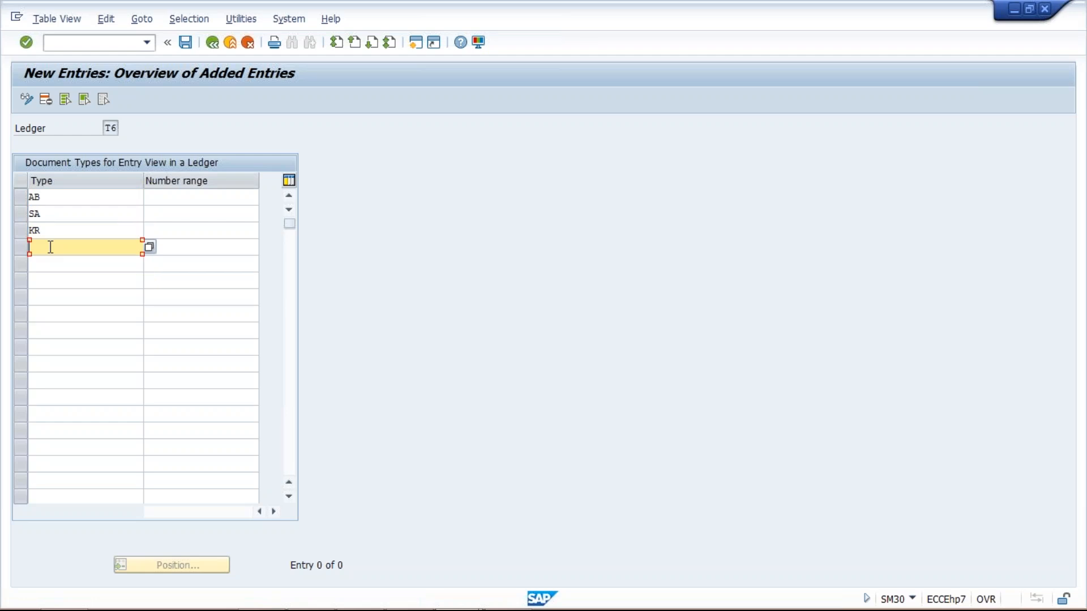
text(KG)
key(Down)
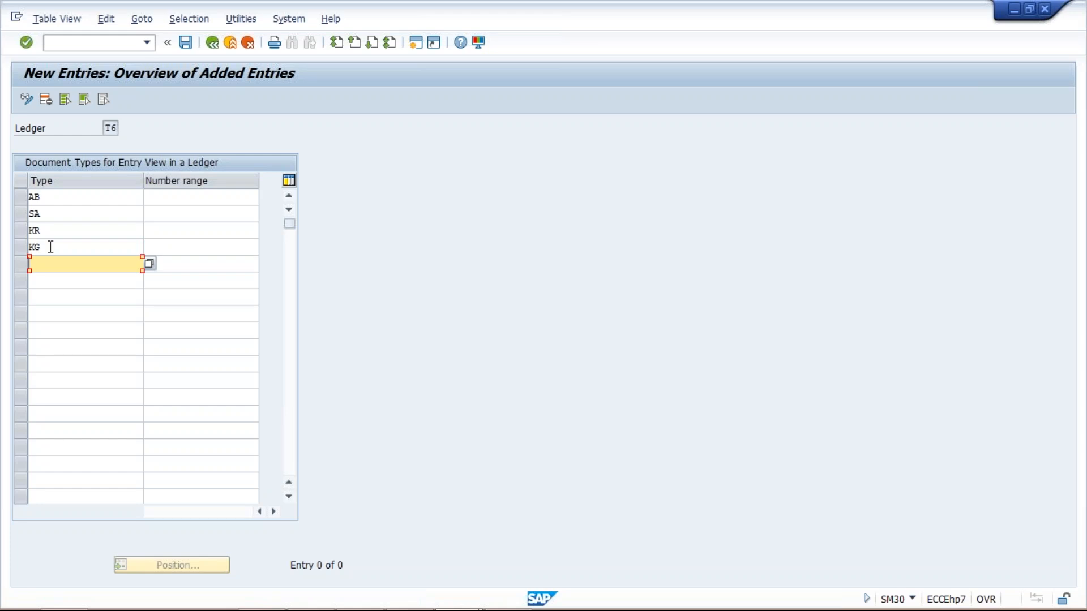
text(KZ)
key(Down)
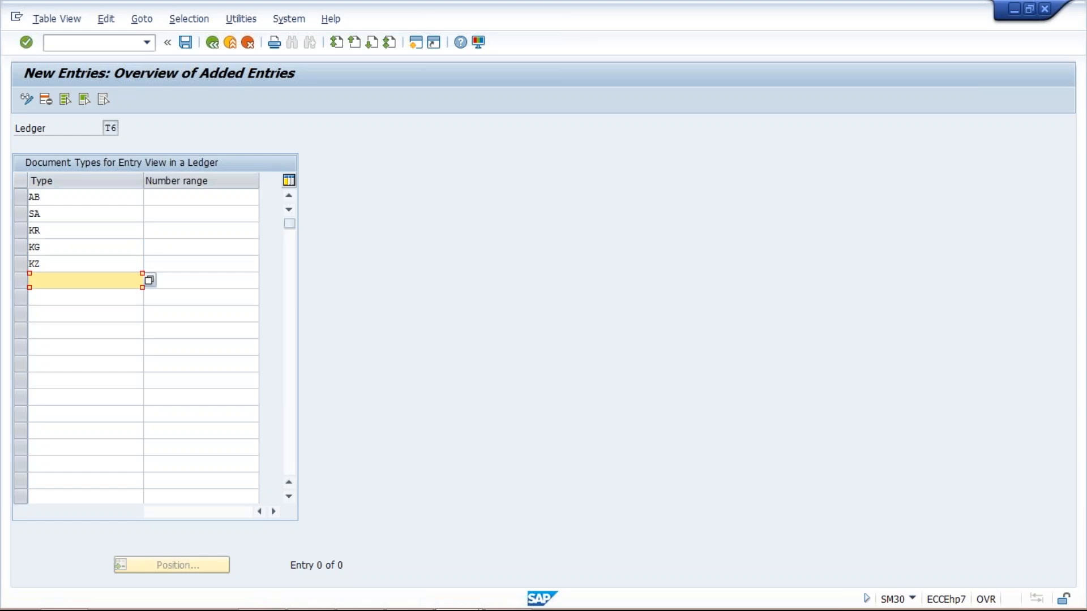
text(DR)
key(Down)
text(DG)
key(Down)
text(DZ)
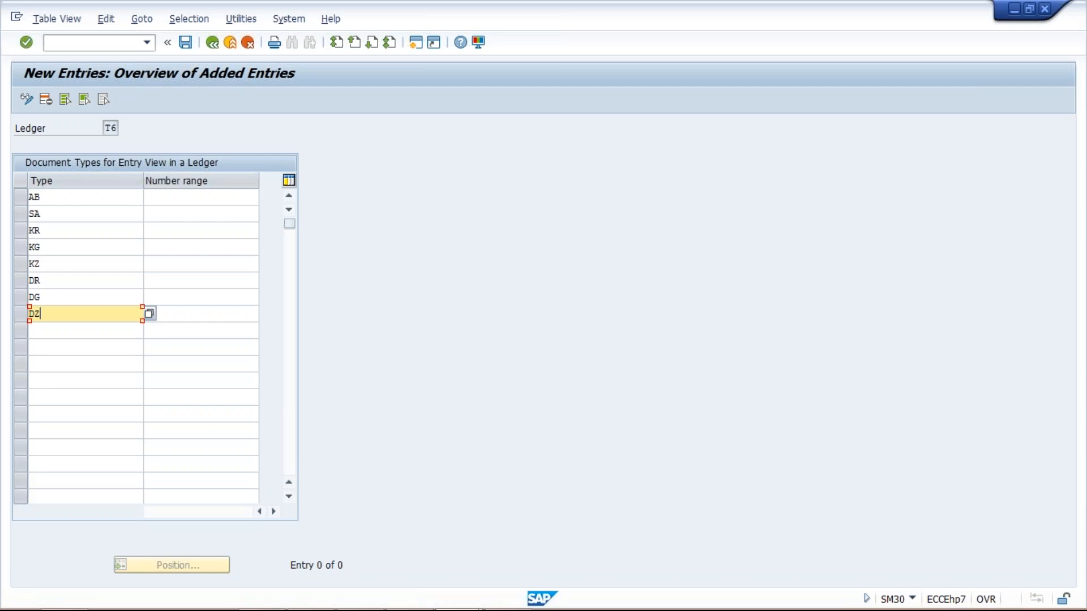
Step: Assign number range 31 to all eight document types from AB to DZ and confirm the entries
click(187, 199)
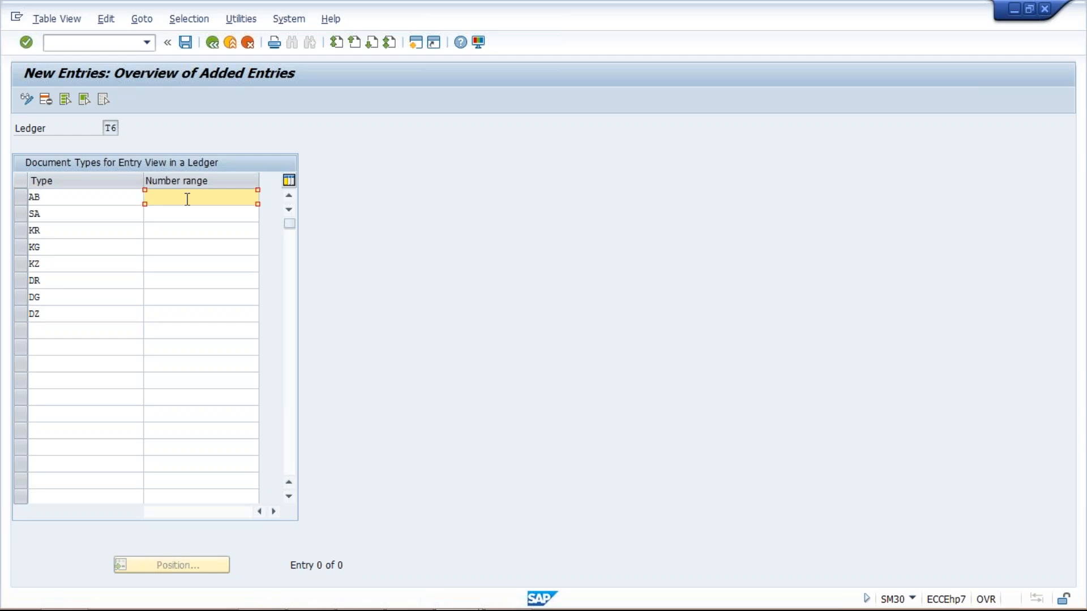
text(31)
key(Down)
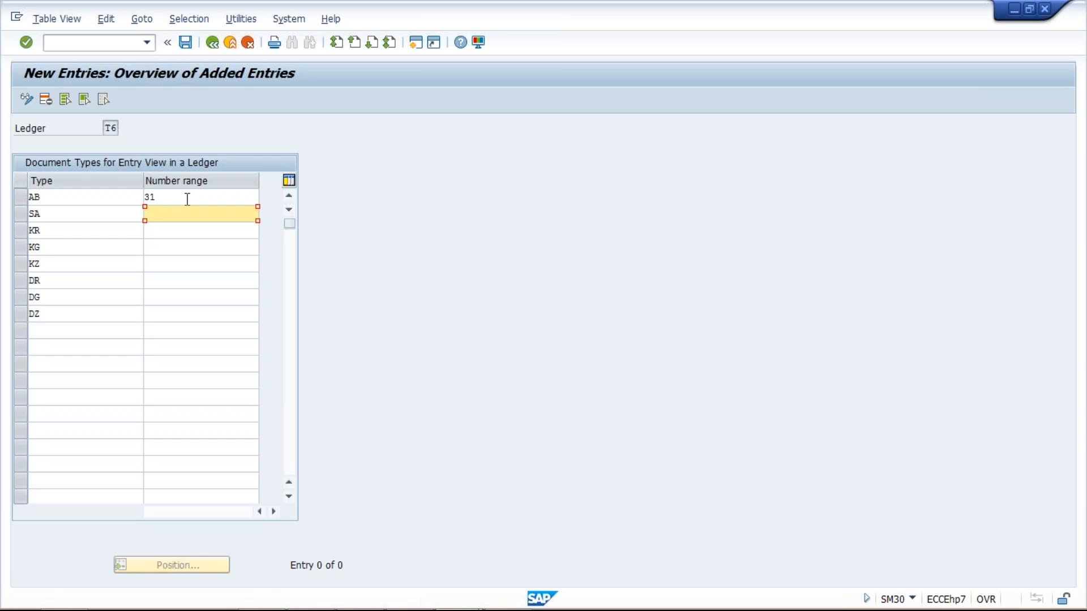
text(31)
key(Down)
text(31)
key(Down)
text(31)
key(Down)
text(31)
key(Down)
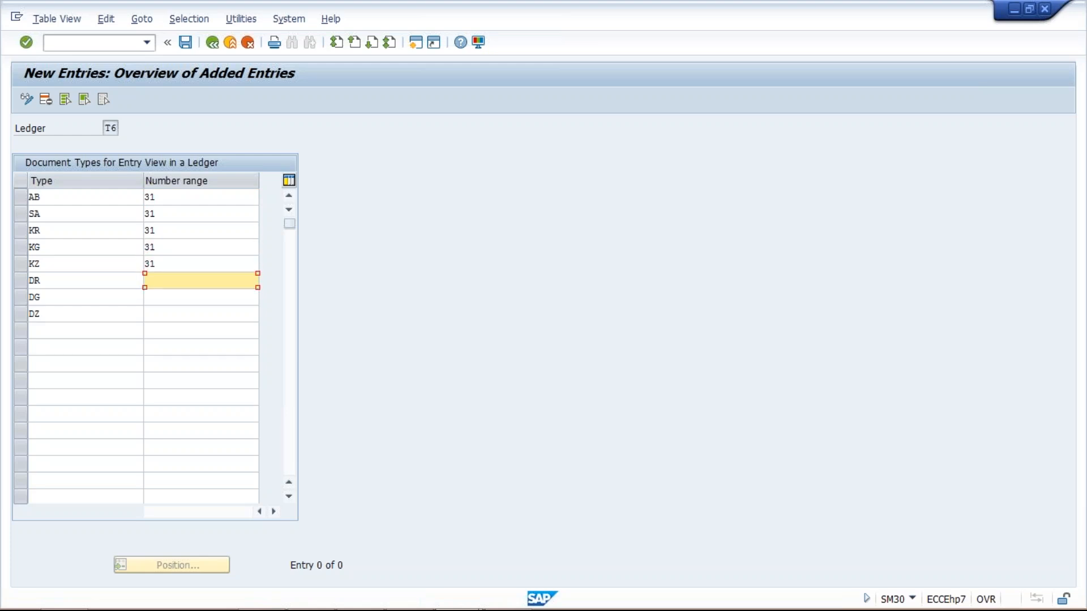
text(31)
key(Down)
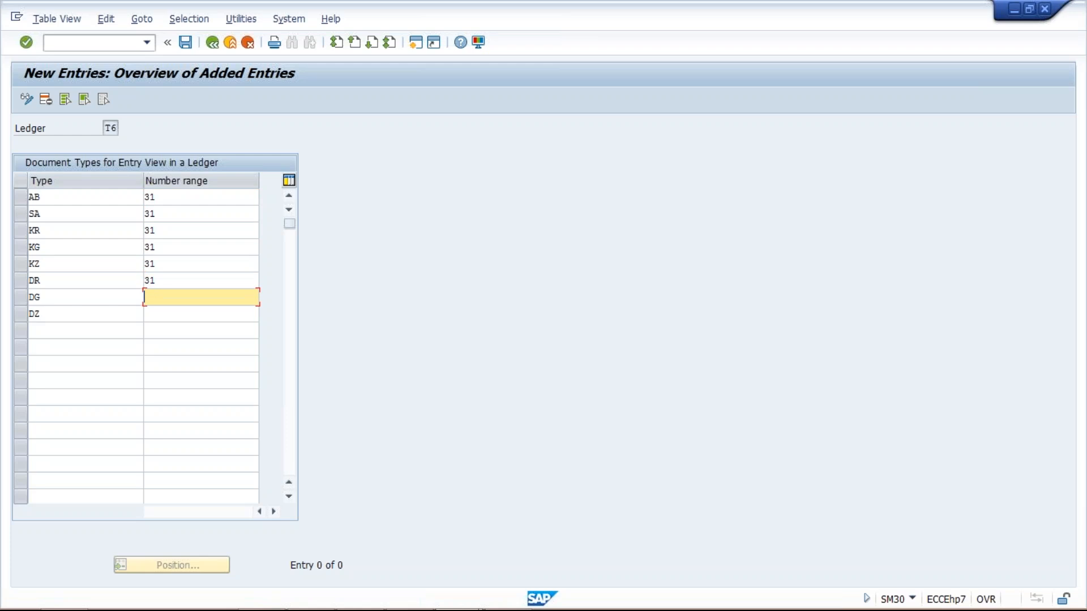
text(31)
key(Down)
text(31)
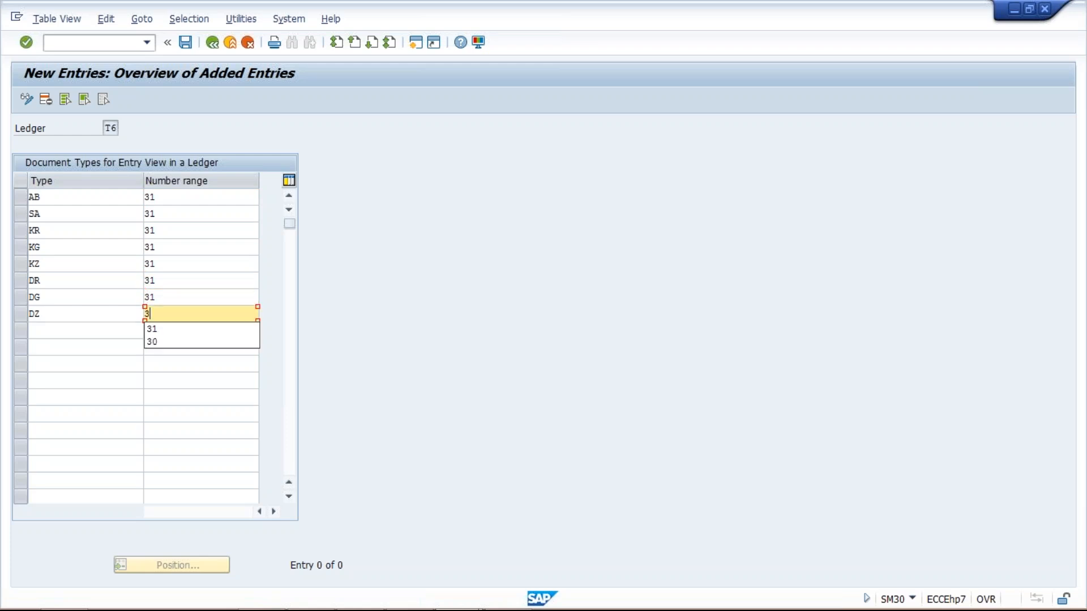
key(Return)
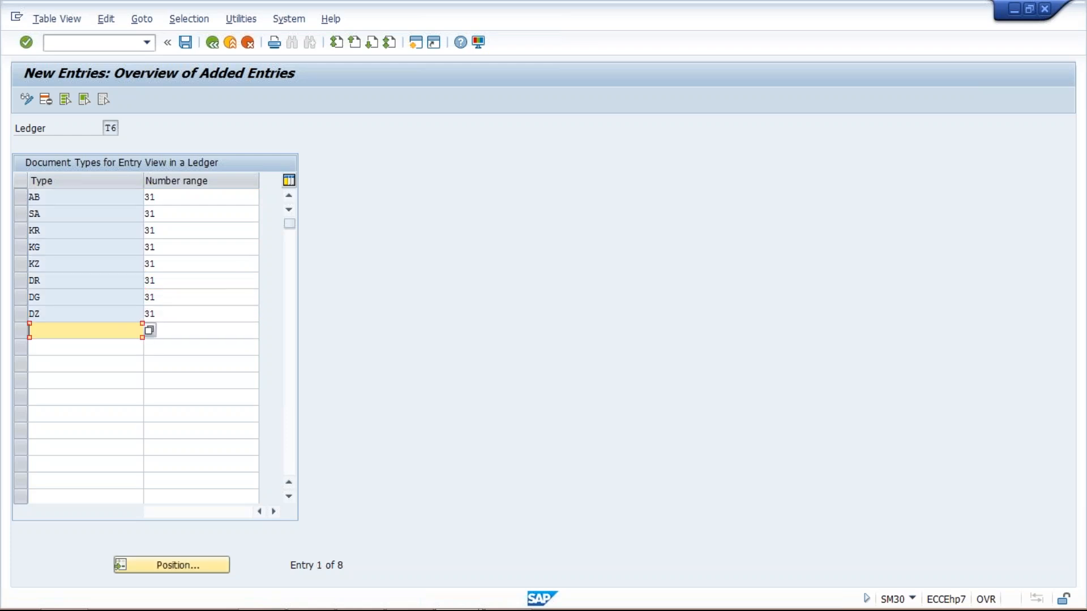
Step: Save the document types under the proposed customizing request and switch to the PowerPoint configuration steps
click(185, 42)
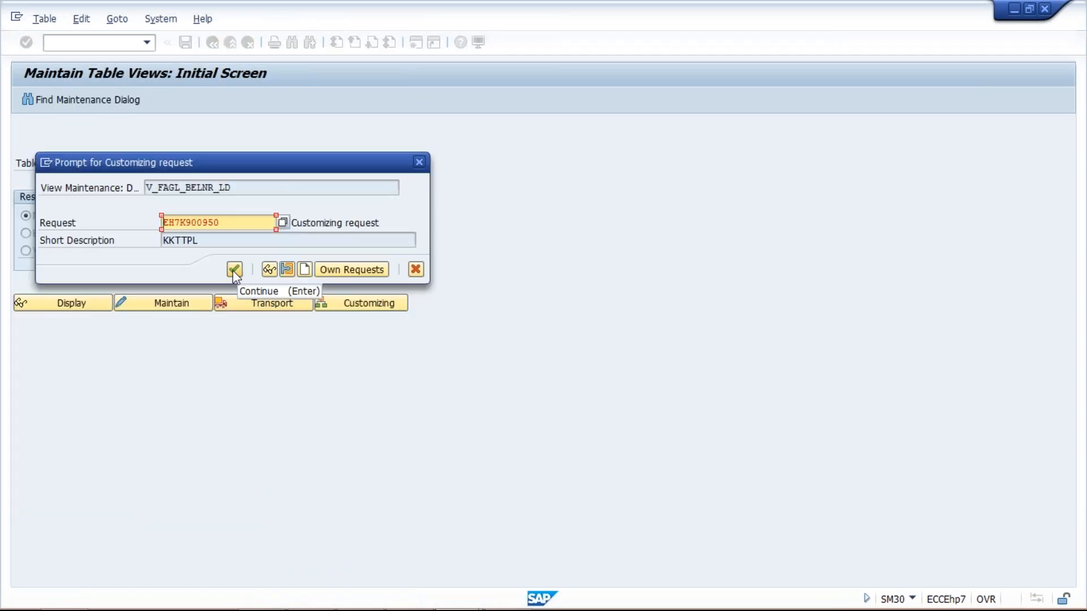
click(234, 269)
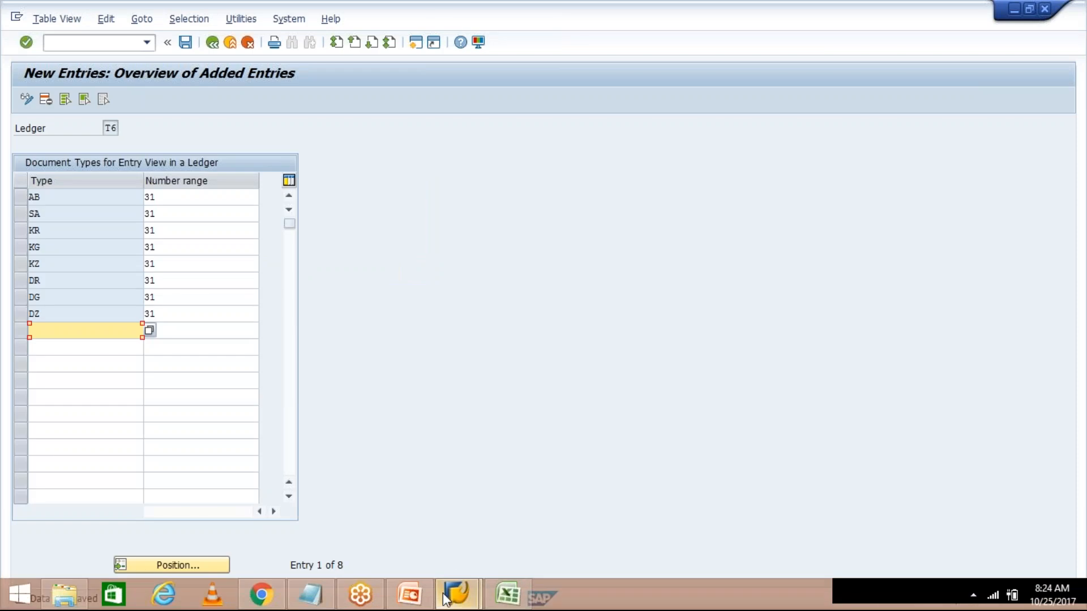
click(413, 594)
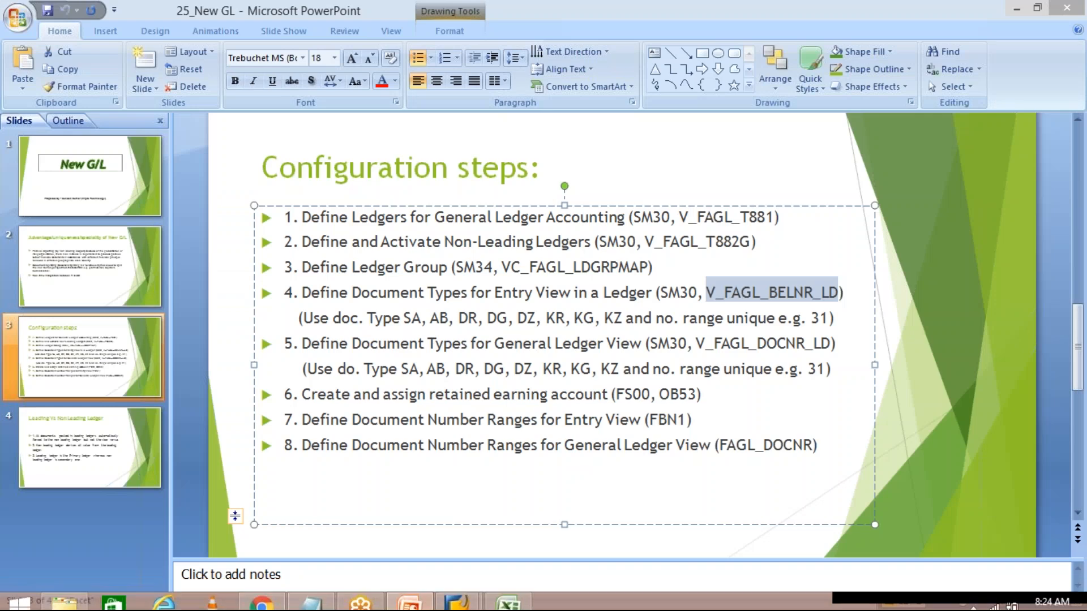
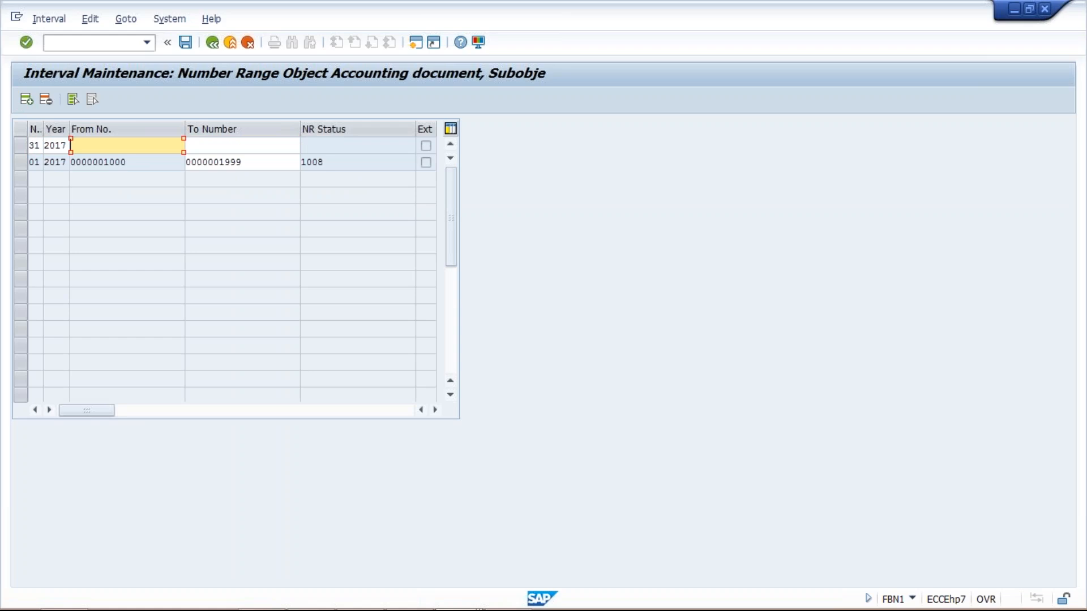
Step: Complete number range interval 31 for 2017 with the range 2000 to 2999 and save it
key(Tab)
text(200)
key(BackSpace)
key(BackSpace)
text(999)
key(Return)
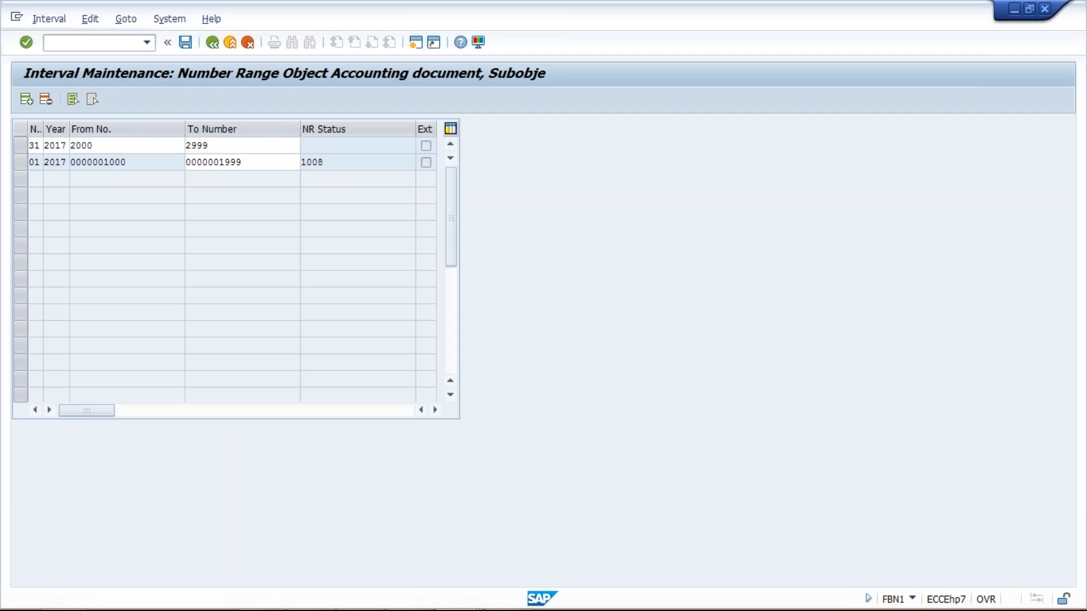
click(185, 44)
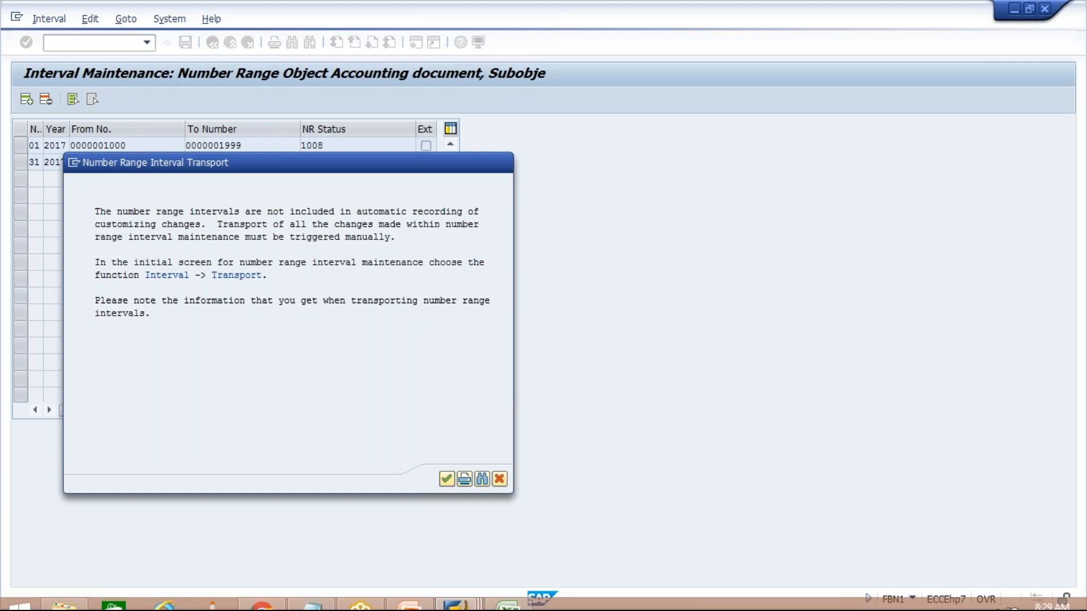
Step: Switch to the PowerPoint configuration steps and copy the transaction name FAGL_DOCNR from step 7
mouse_move(457, 604)
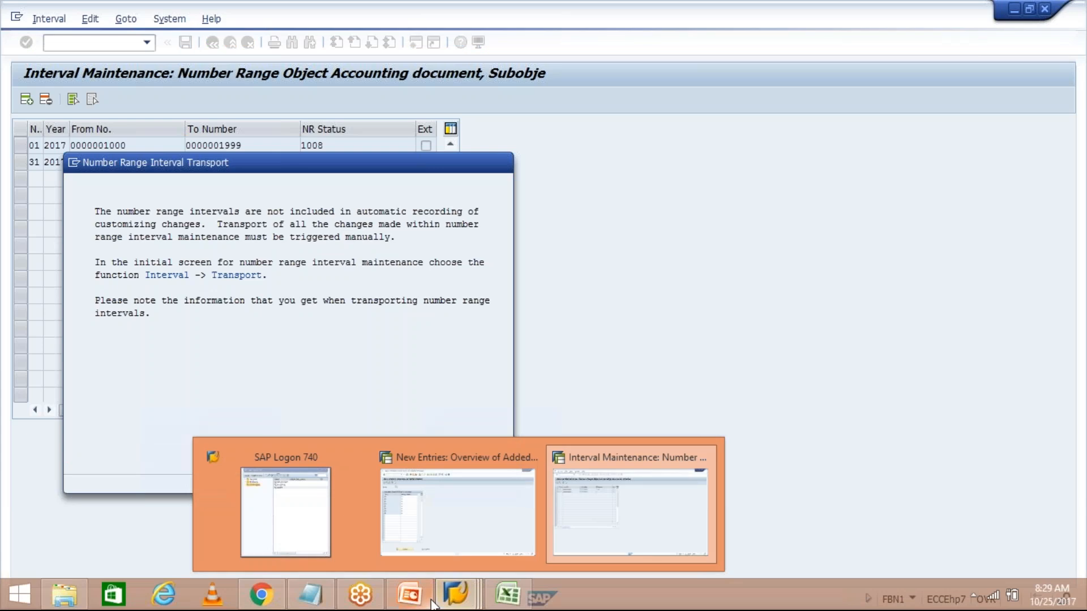
click(409, 594)
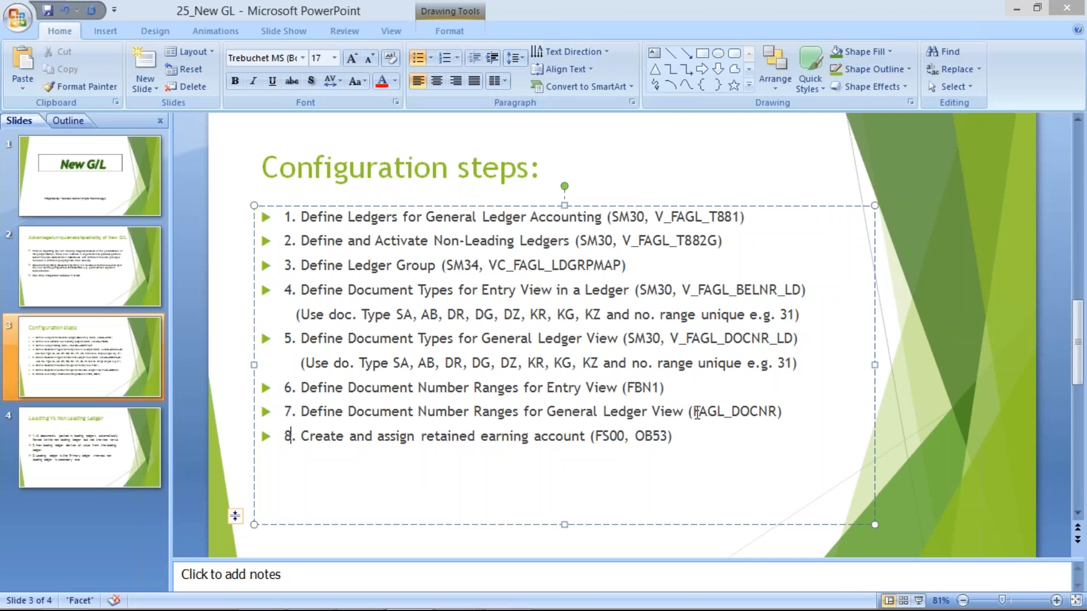
drag(692, 412, 777, 412)
Step: Switch back to SAP, run transaction /NFAGL_DOCNR and open the intervals of company code TM10 for editing
key(alt+Tab)
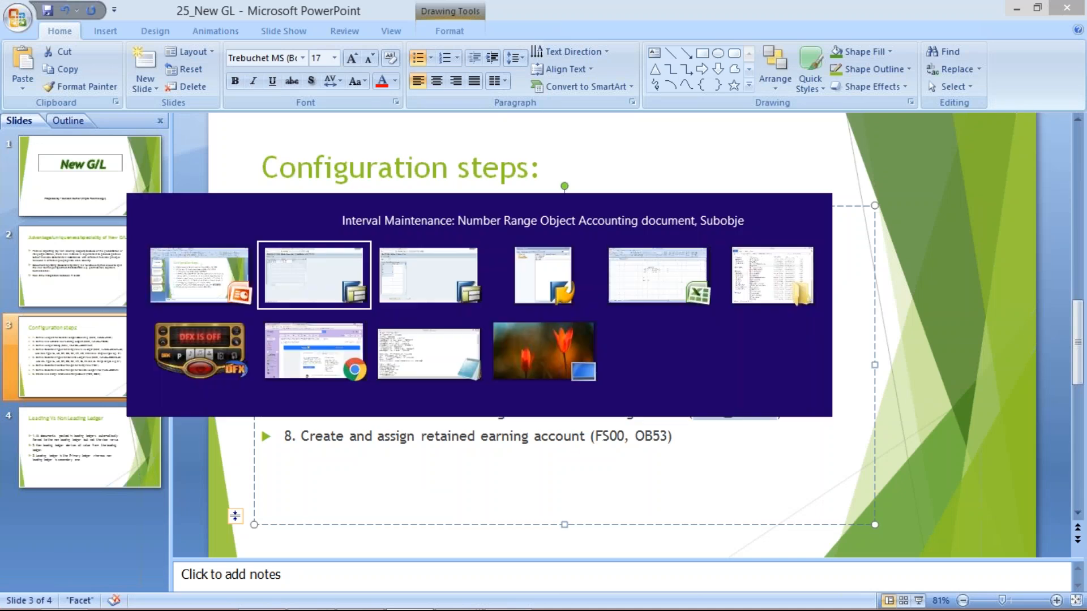
click(56, 40)
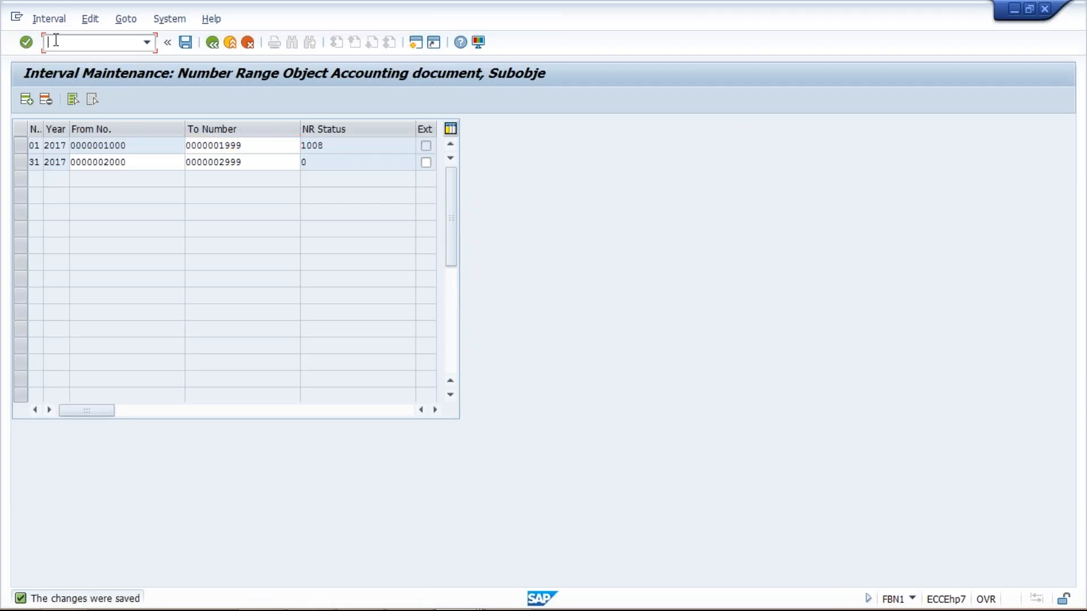
text(/NFAGL_DOCNR)
key(Return)
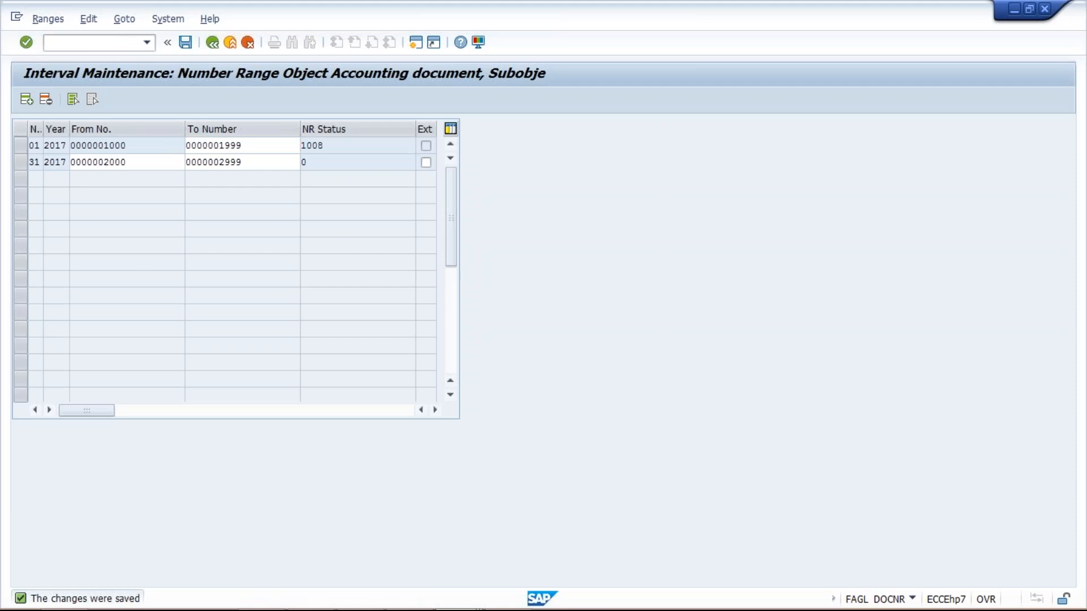
text(TM10)
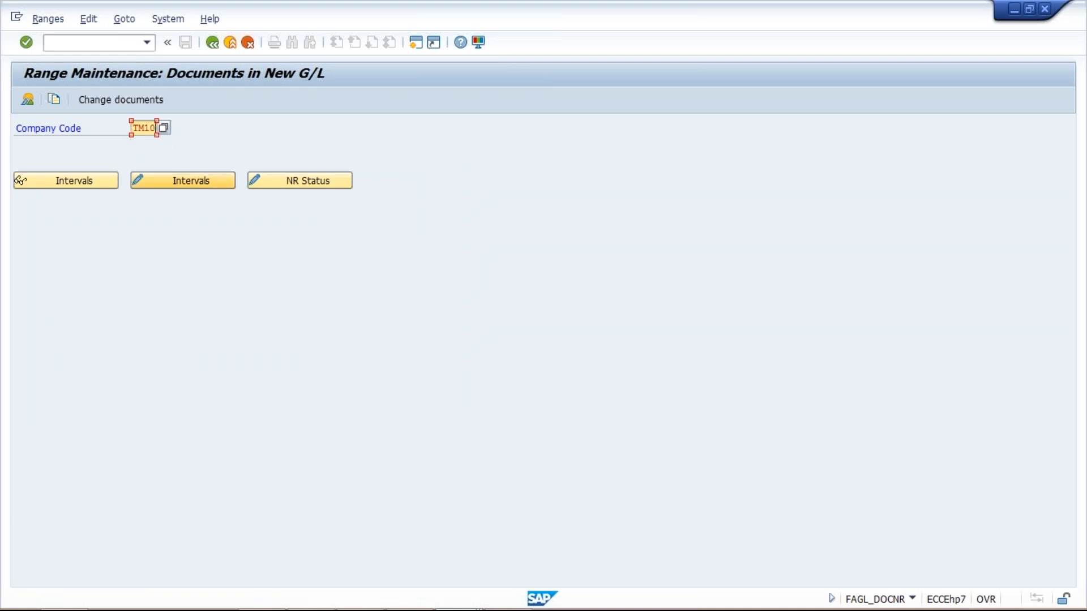
click(183, 180)
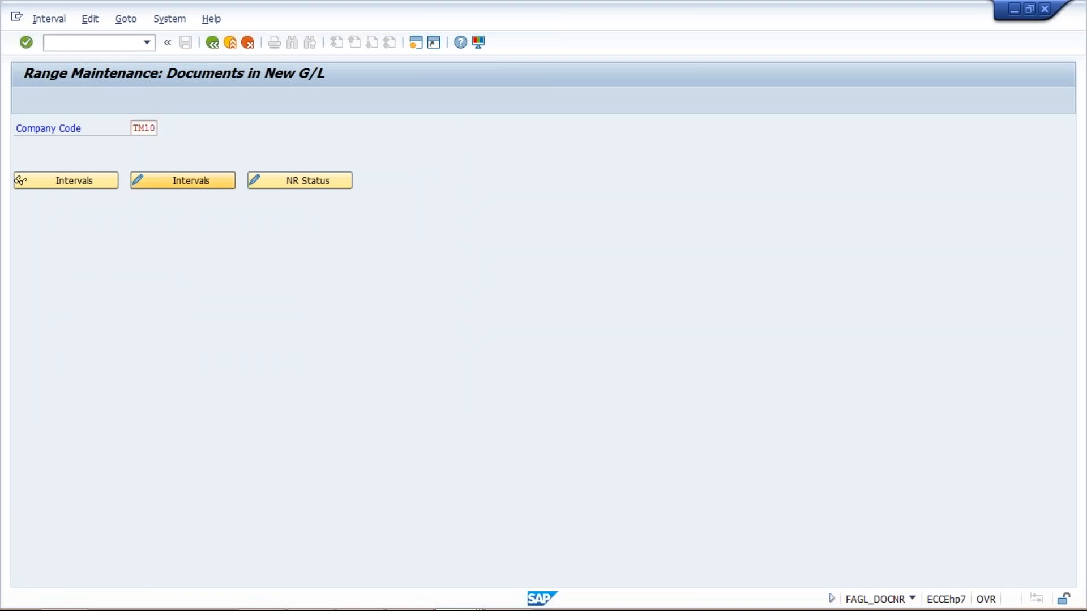
Step: Add and save number range interval 41 for 2017 from 2000 to 2999, and return to the PowerPoint configuration steps
text(41 )
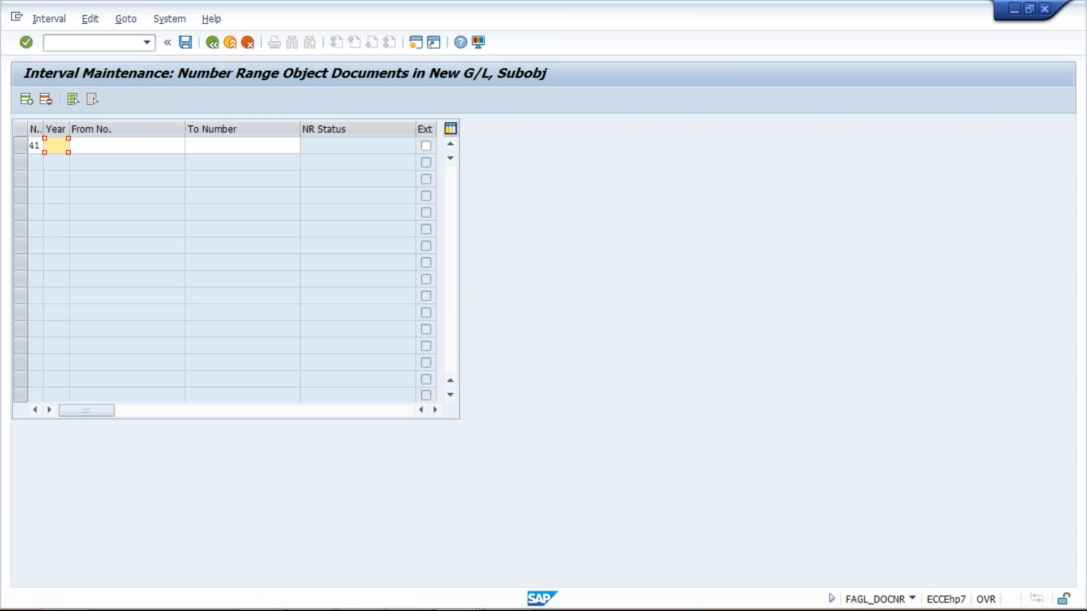
text(2017)
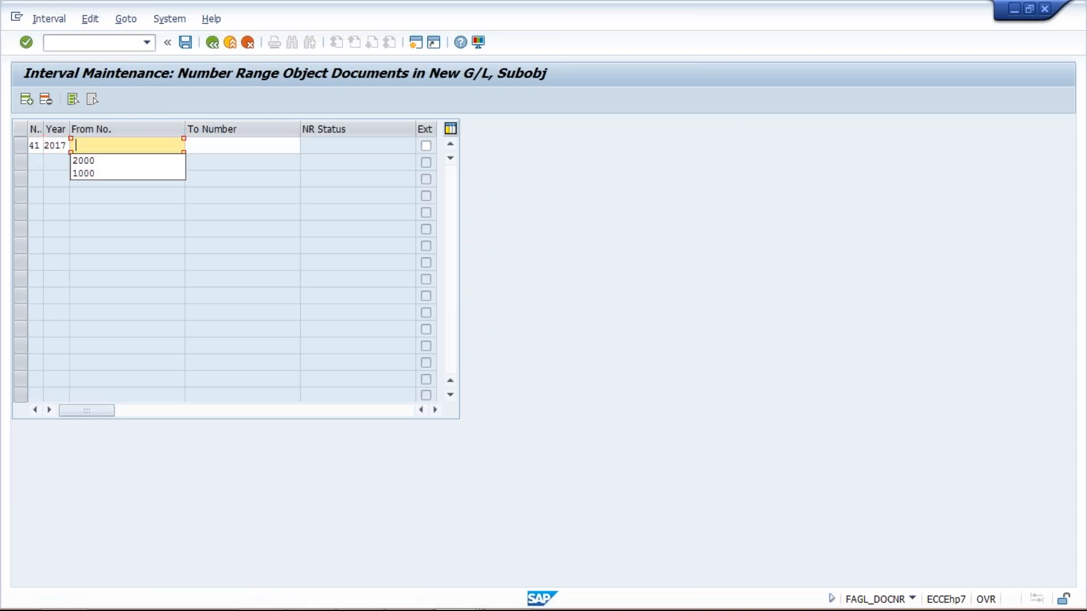
key(Down)
key(Return)
key(Tab)
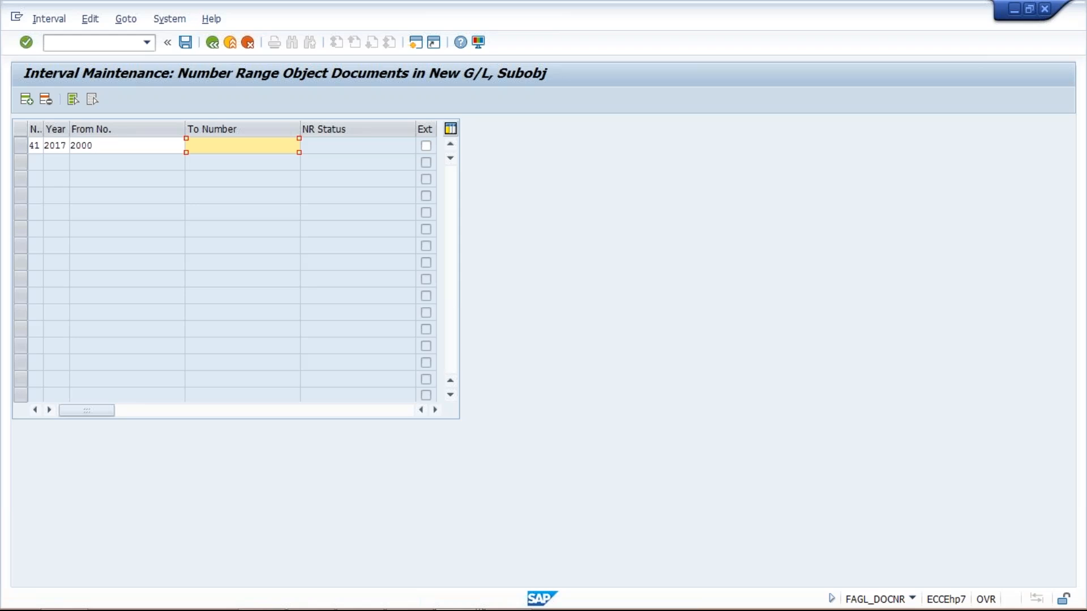
text(2999)
key(Return)
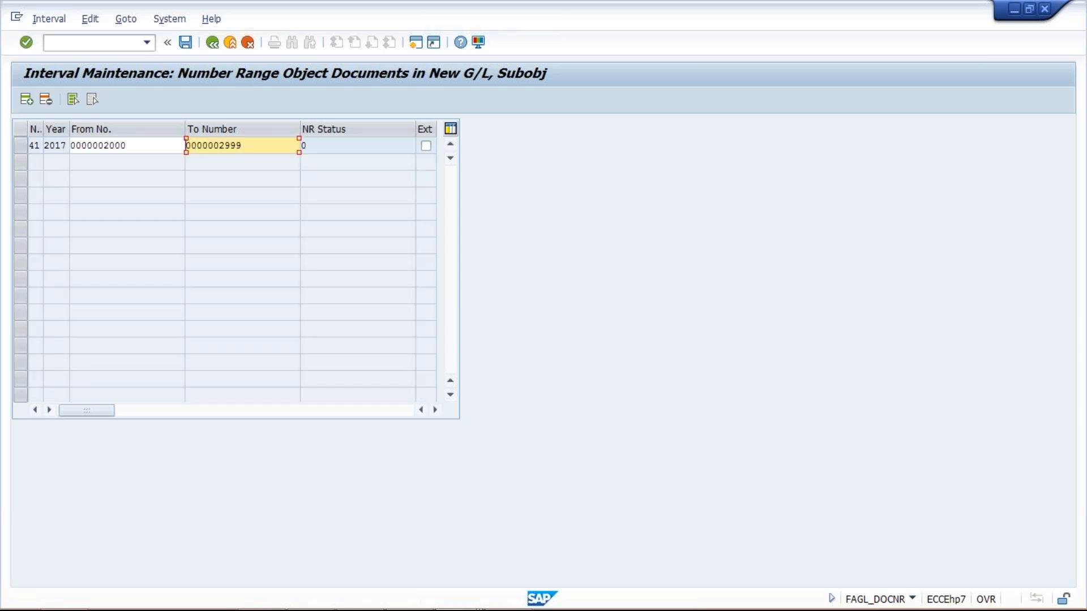
key(ctrl+s)
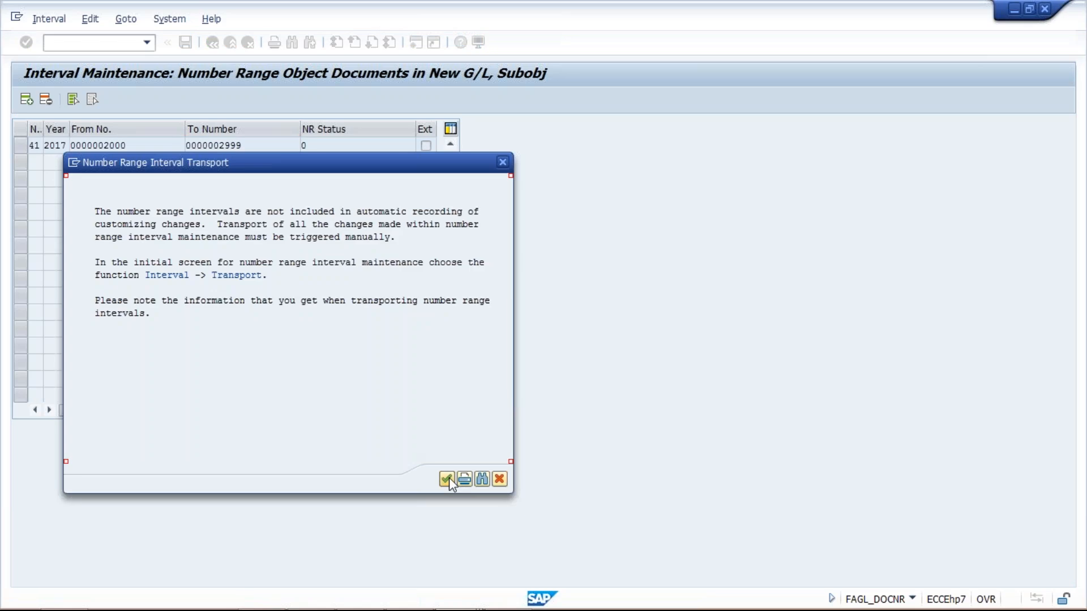
click(447, 480)
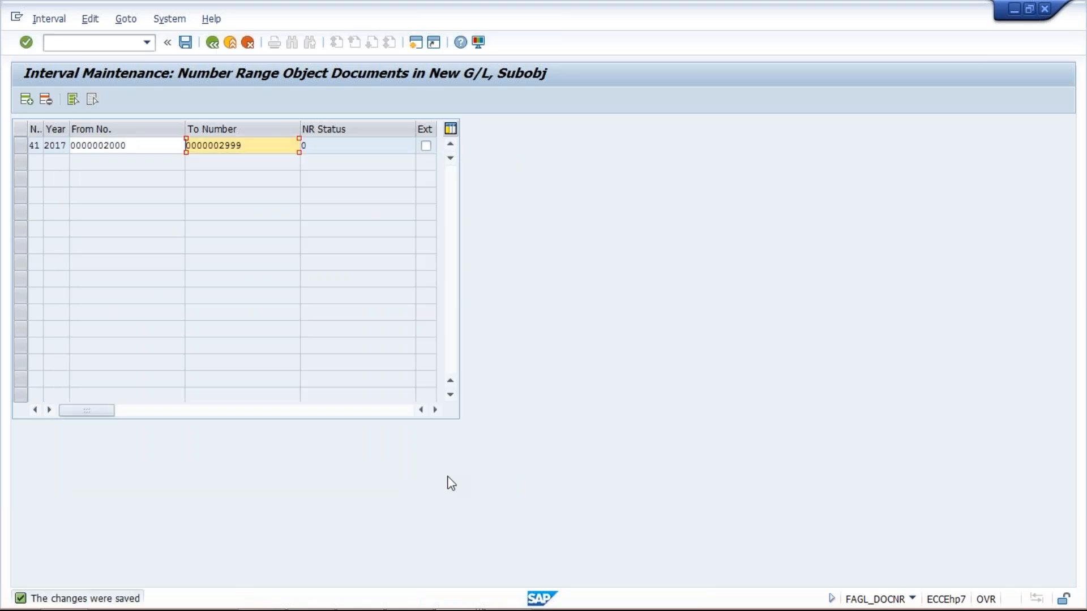
click(411, 594)
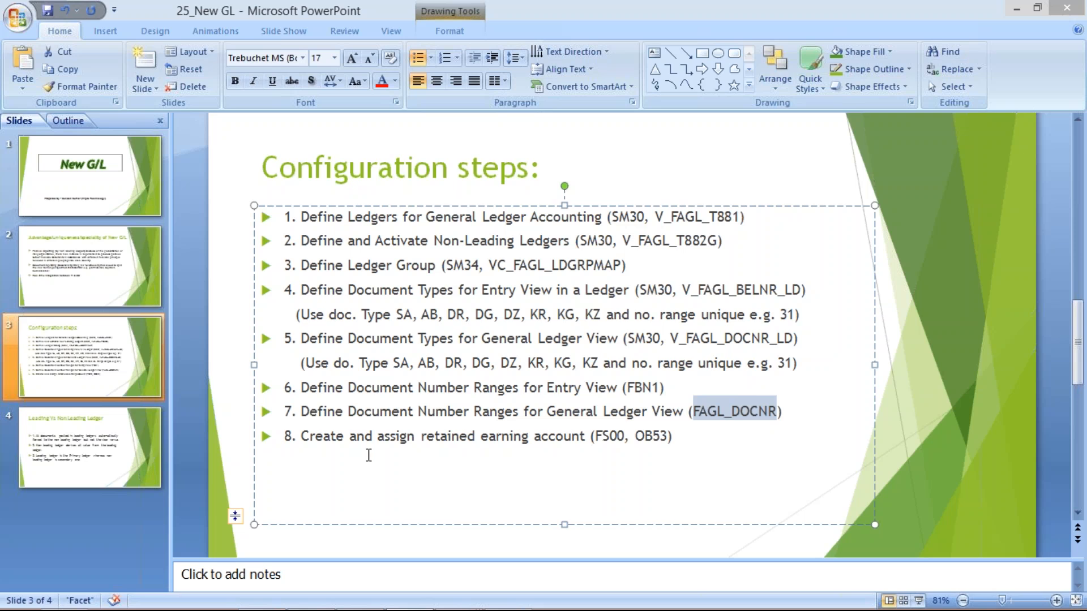
Step: Switch to the SAP number range interval session and run transaction /NFS00 to edit G/L accounts centrally
mouse_move(455, 594)
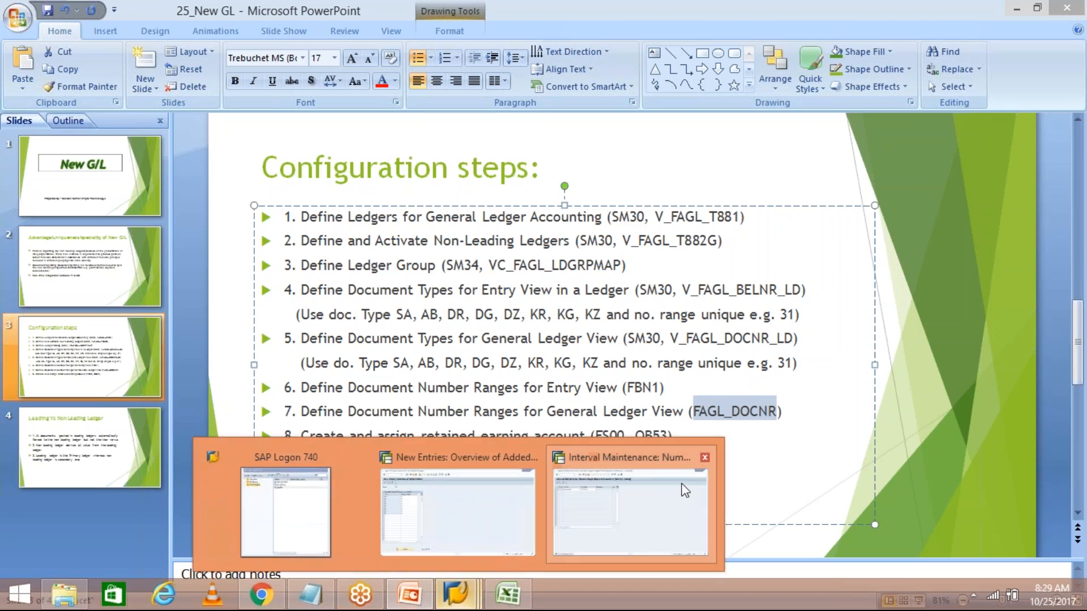
click(635, 521)
click(73, 43)
text(/NFS00)
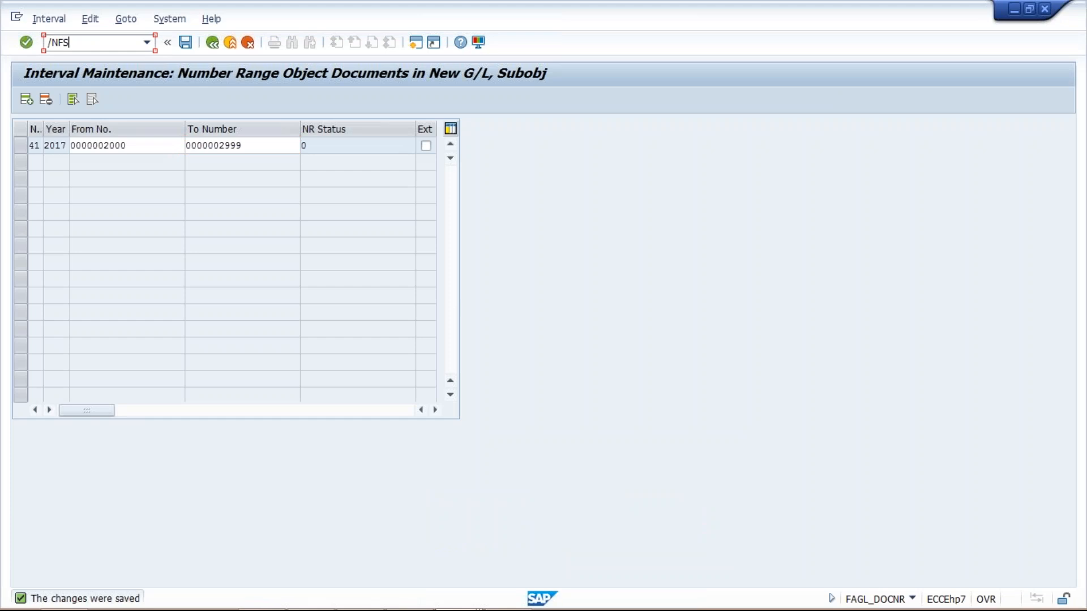
key(Return)
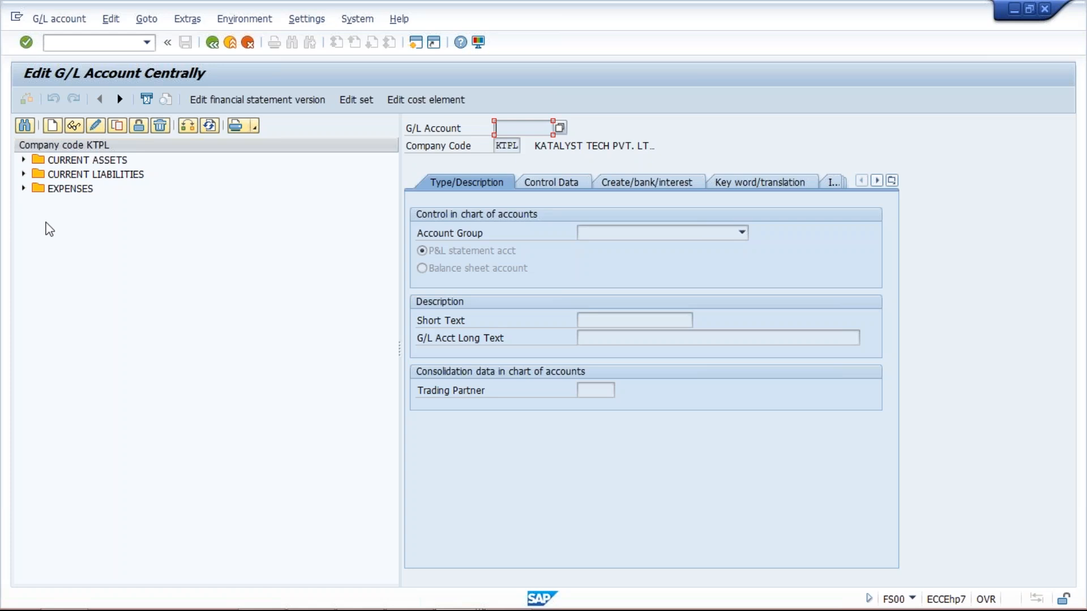
click(24, 160)
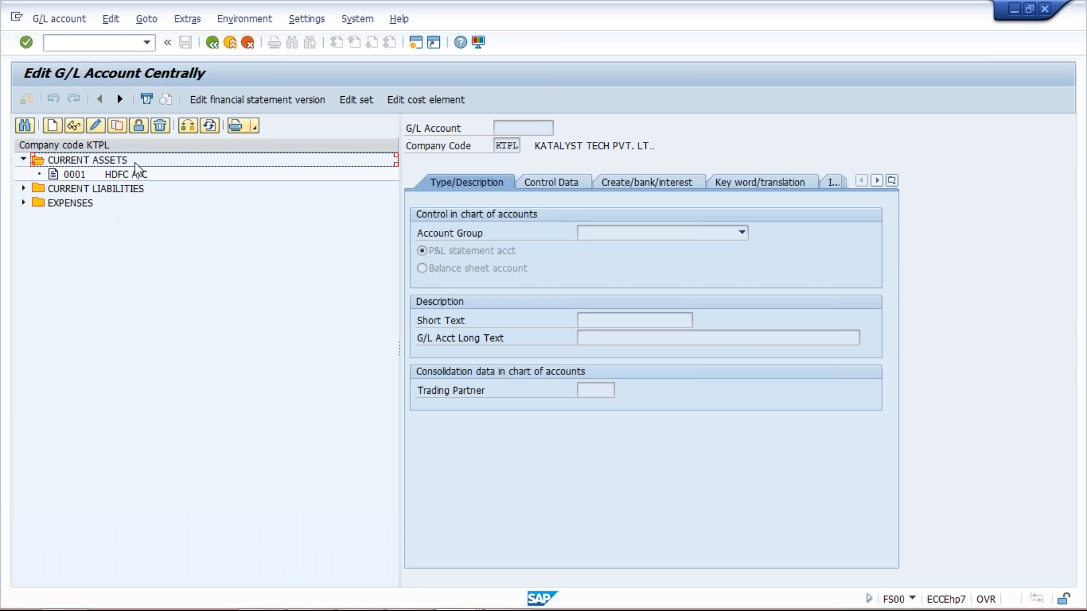
click(133, 174)
click(118, 126)
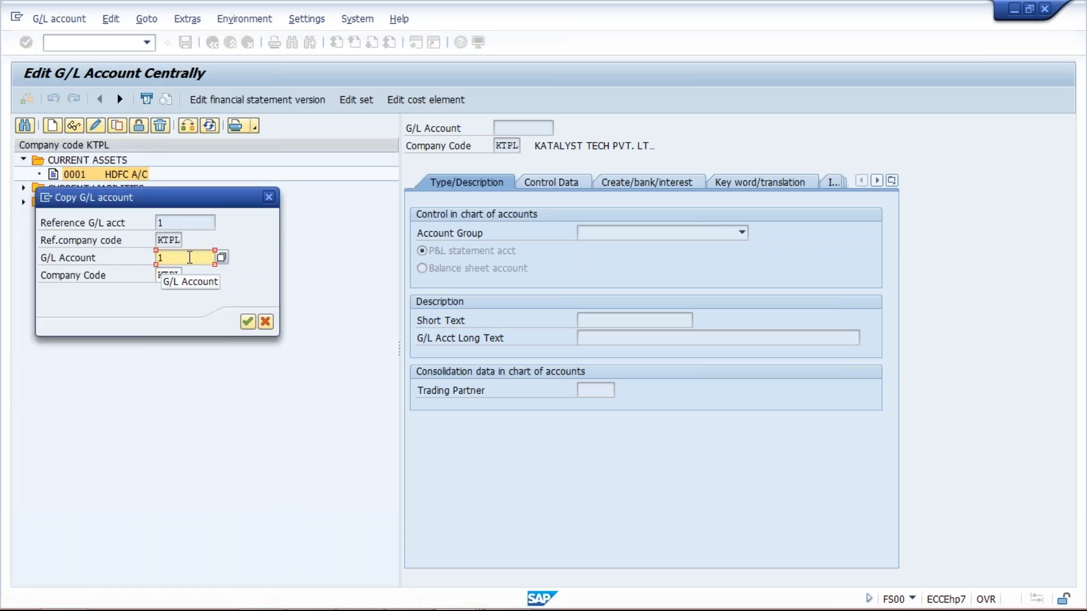
click(266, 322)
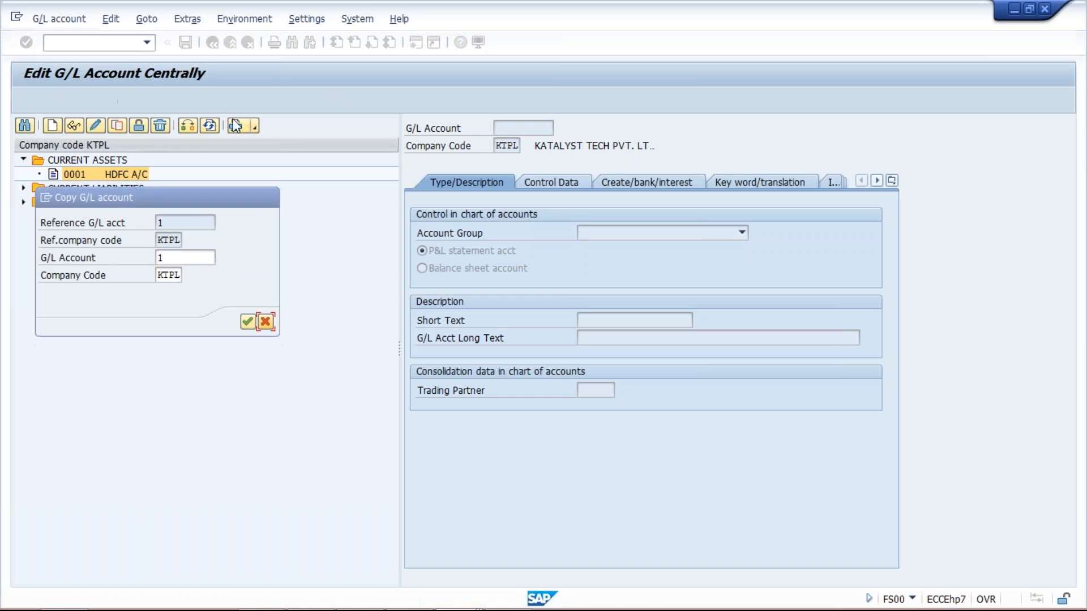
Step: Change the company code of the G/L account list to TM10
click(189, 127)
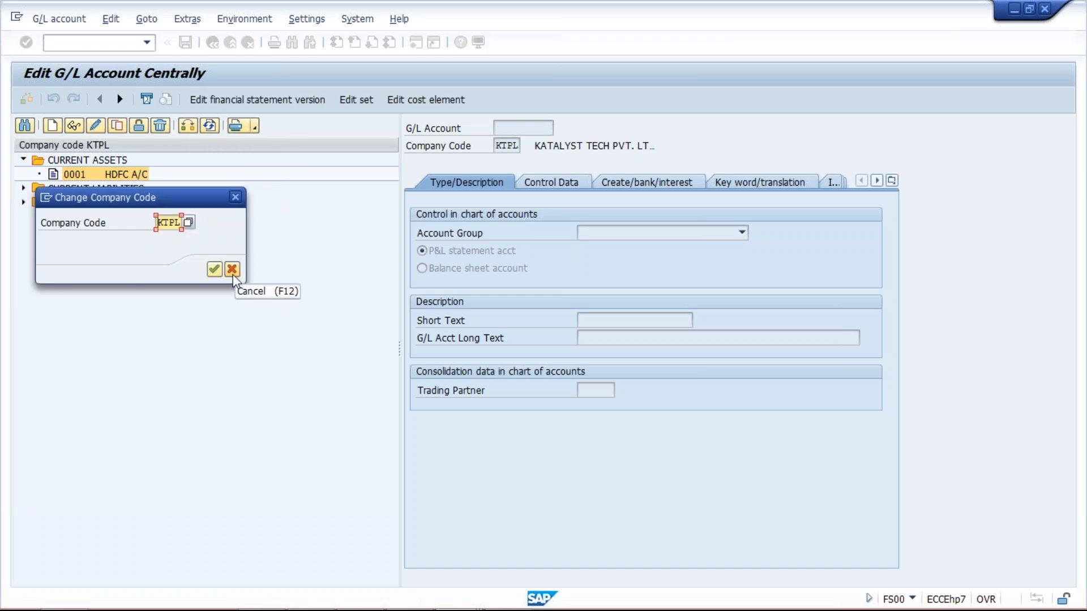
key(ctrl+a)
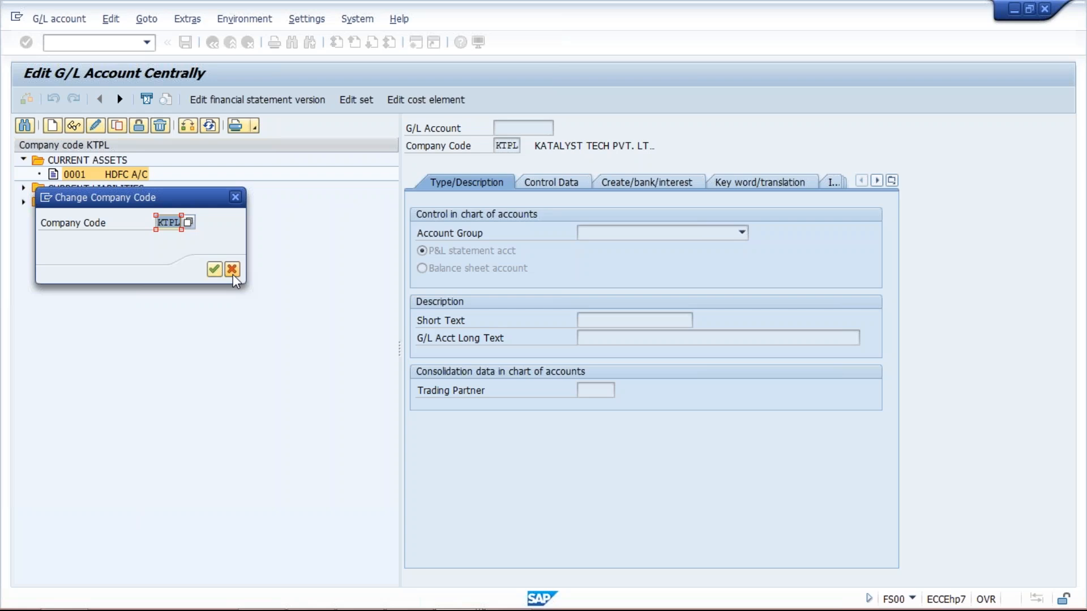
key(BackSpace)
text(TM10)
key(Return)
Step: Set the short text and long text of ASSET account 1021 to RETAINED EAR. ACT and save the account
click(23, 160)
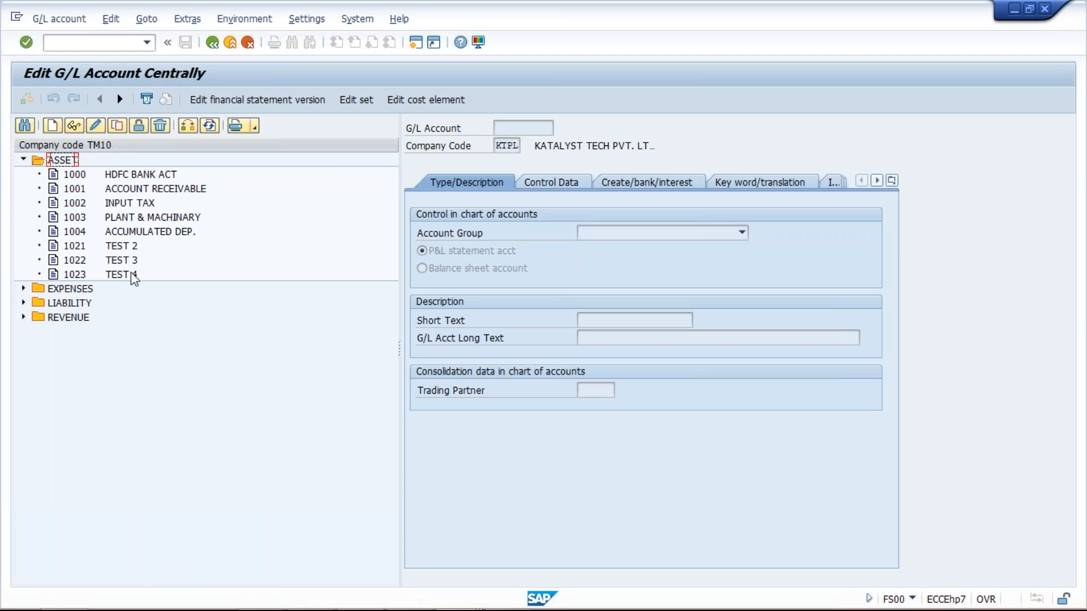
click(123, 247)
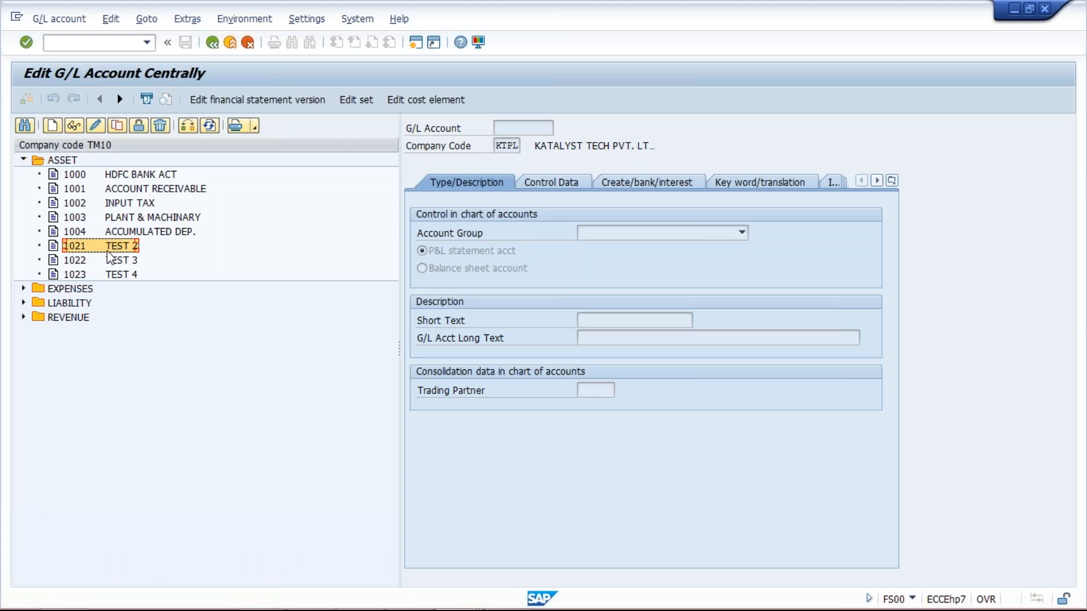
click(96, 126)
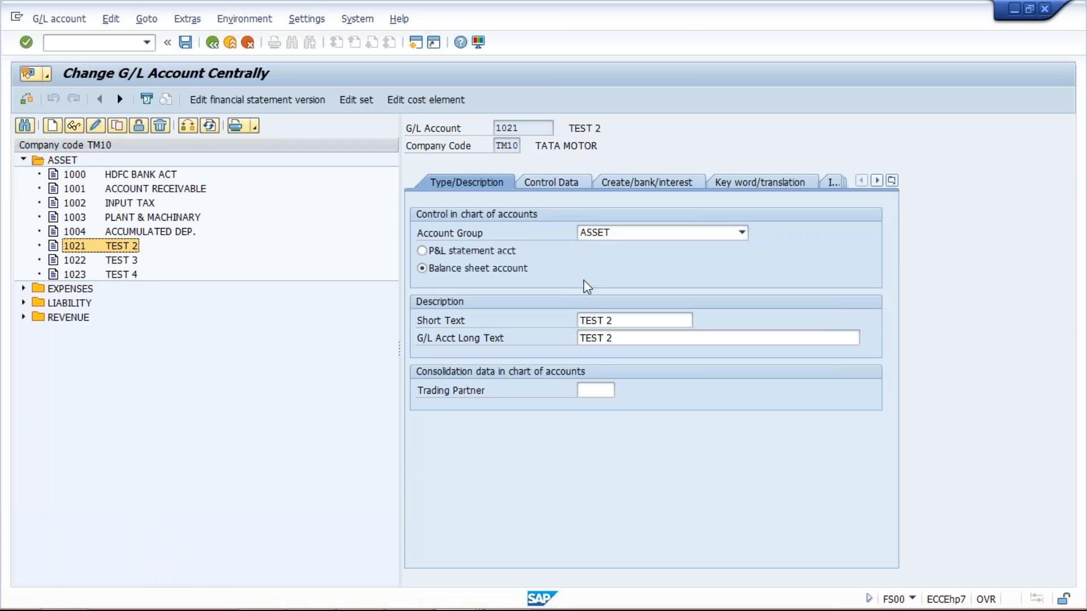
click(617, 321)
key(shift+Home)
text(RET)
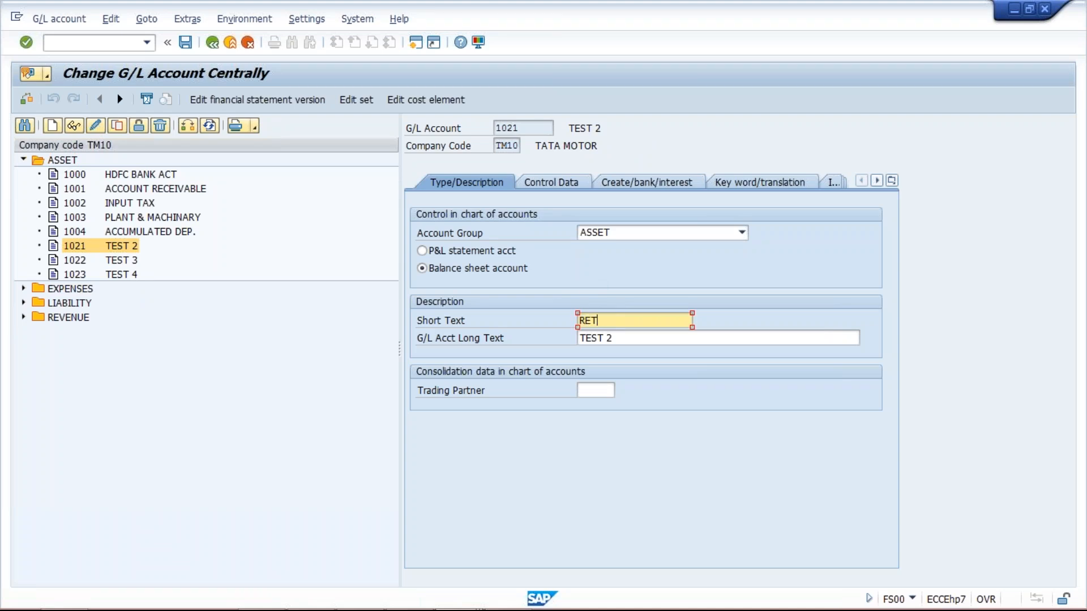
text(AINED EAR. ACT)
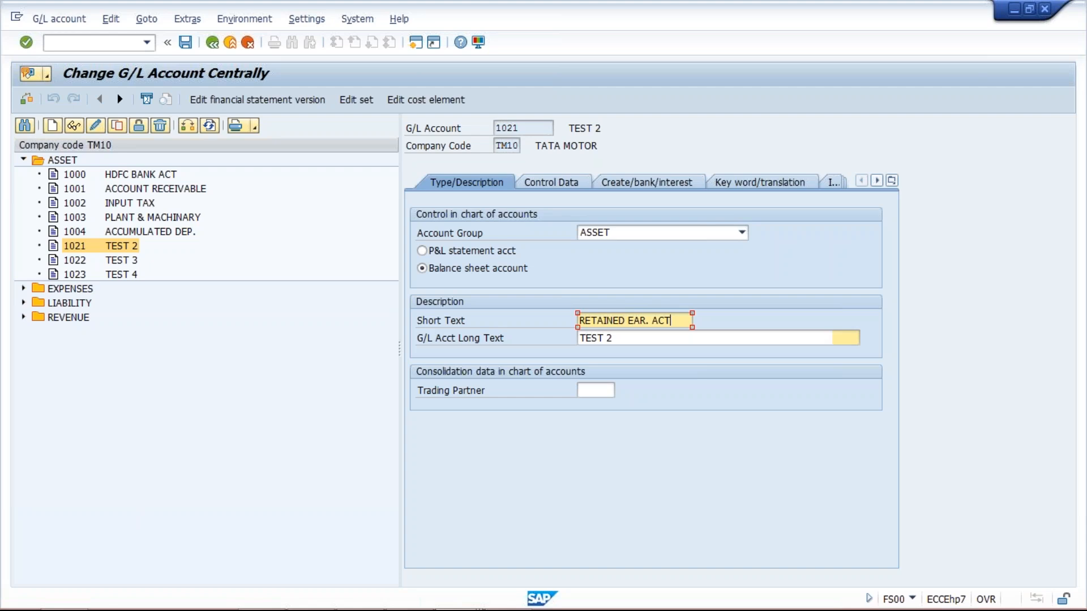
key(Tab)
text(RETAINED EAR. ACT)
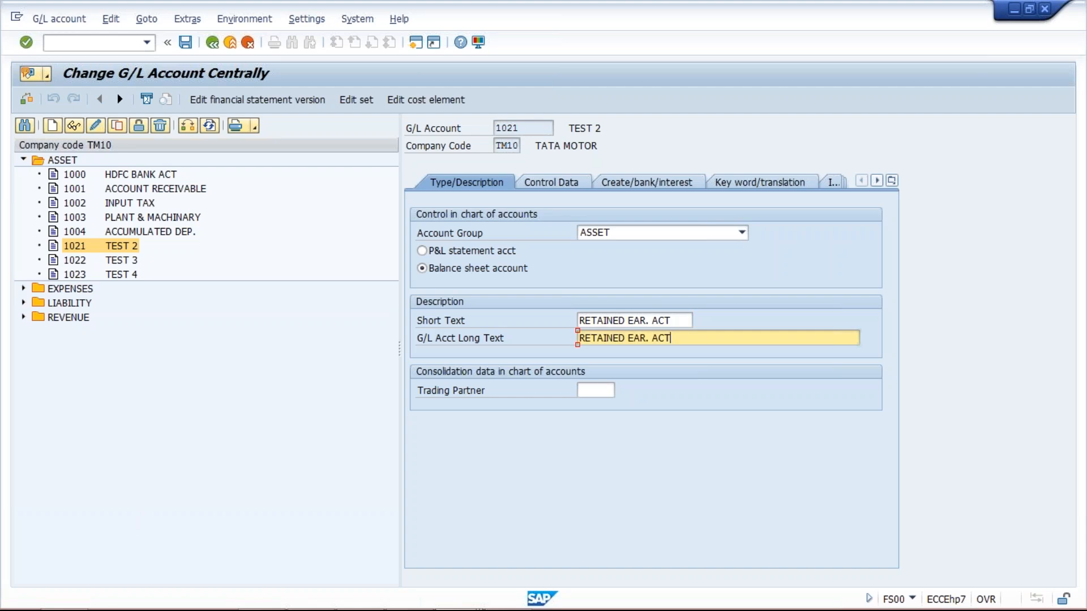
key(ctrl+s)
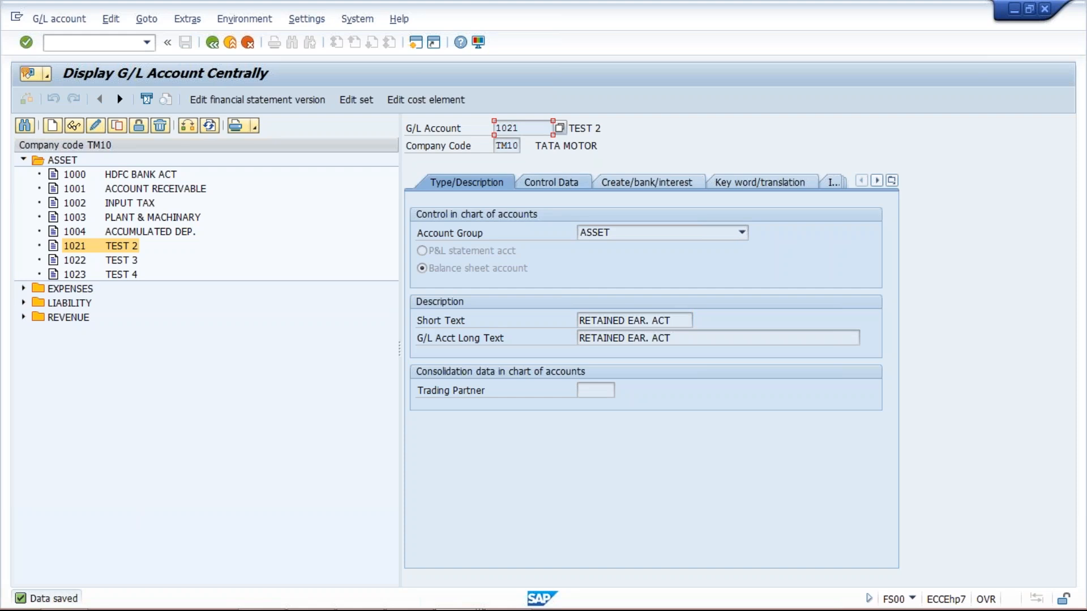
Step: Review account 1021's data, then refresh the account list and check the account's name under ASSET
click(654, 189)
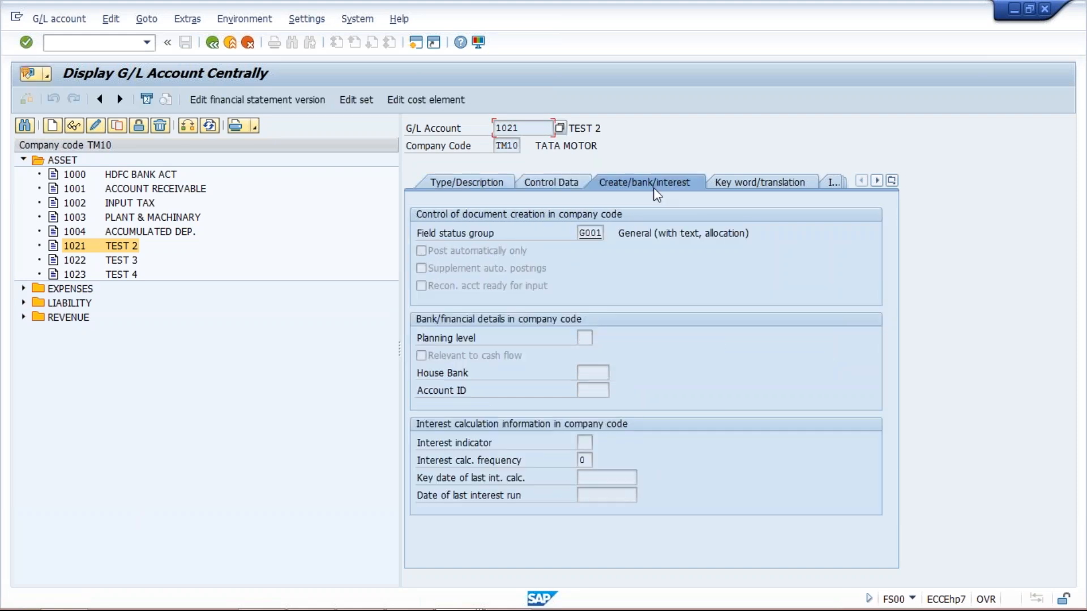
click(461, 184)
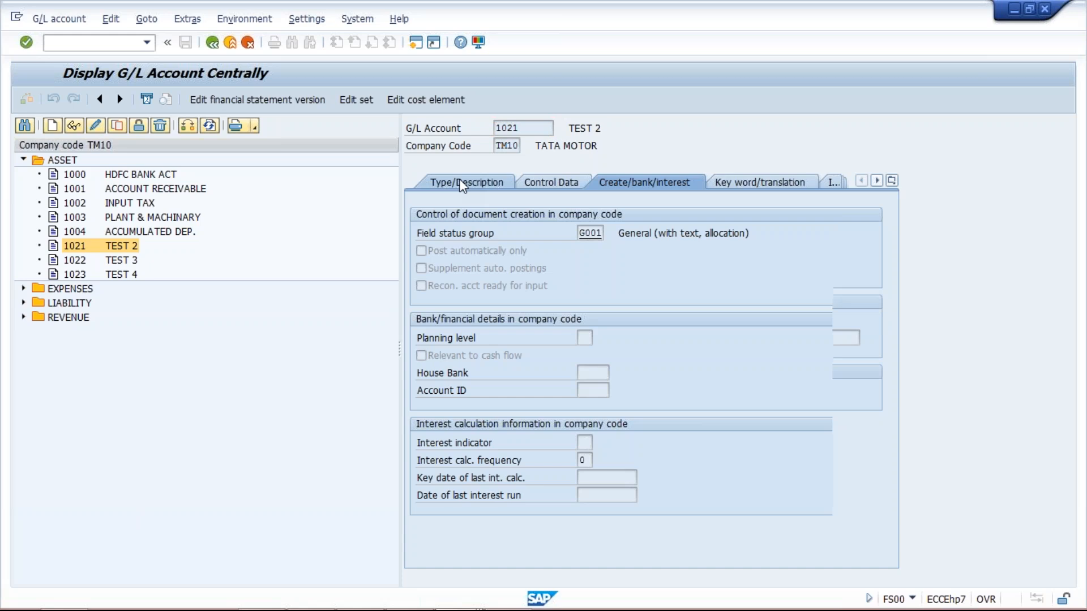
click(216, 126)
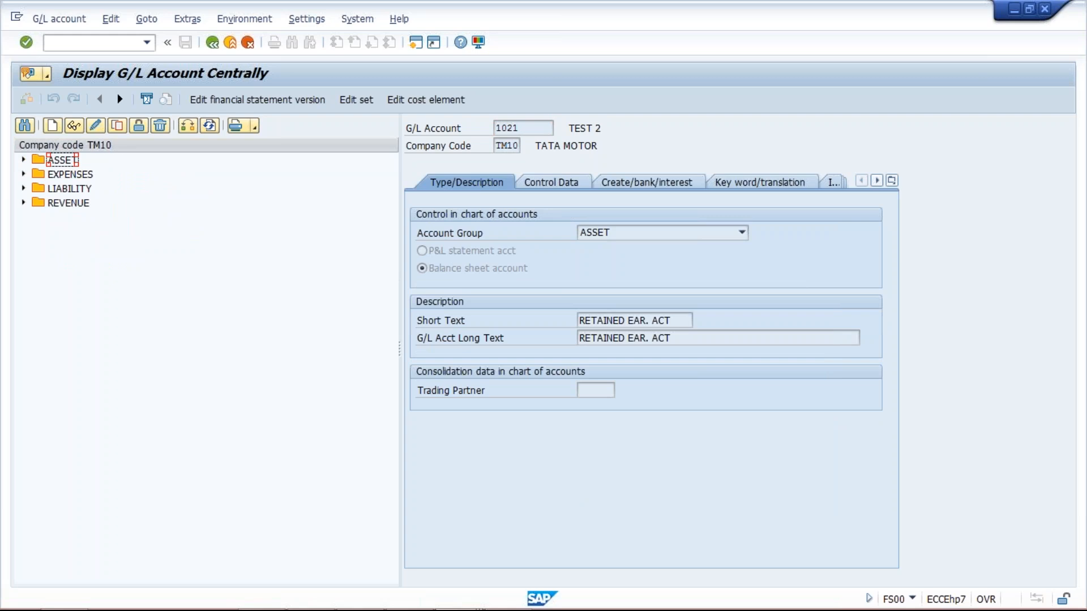
click(169, 248)
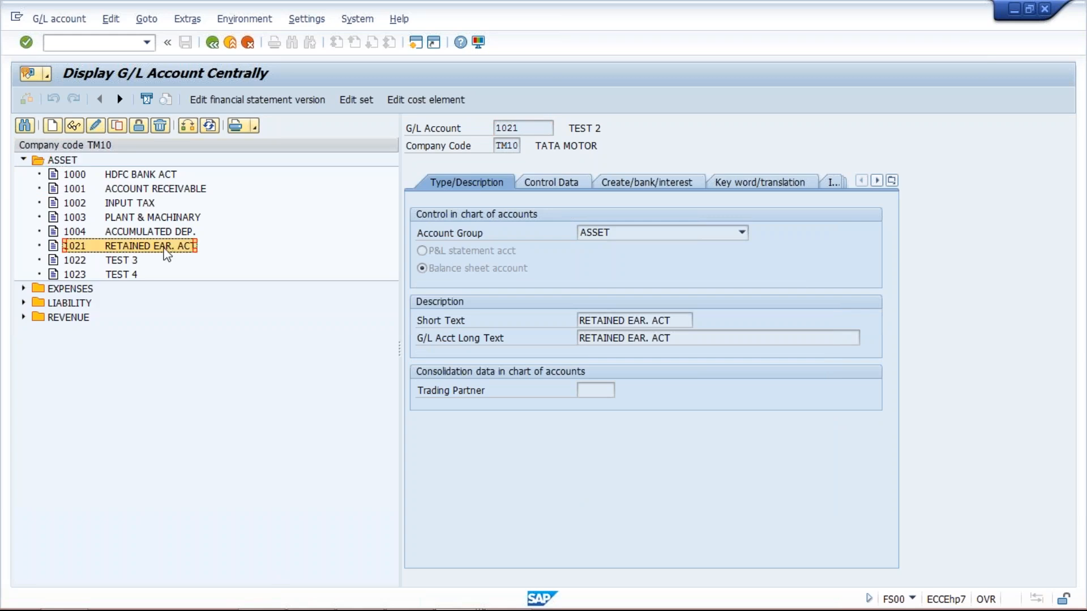
click(116, 275)
click(95, 251)
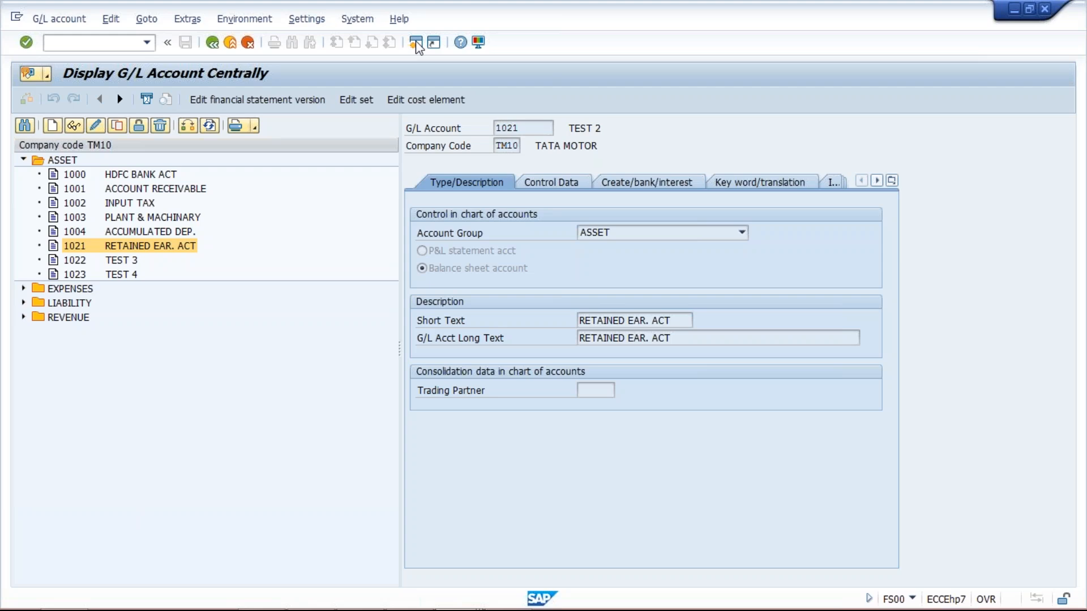
Step: Create a new SAP session and run transaction OB53 for chart of accounts TM10
click(416, 43)
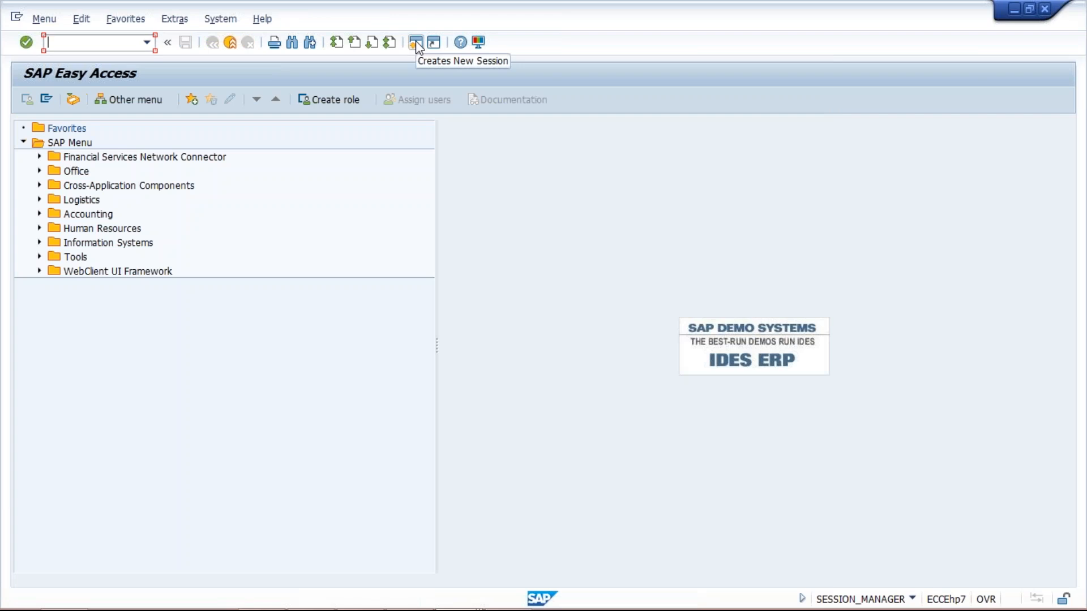
text(OB53)
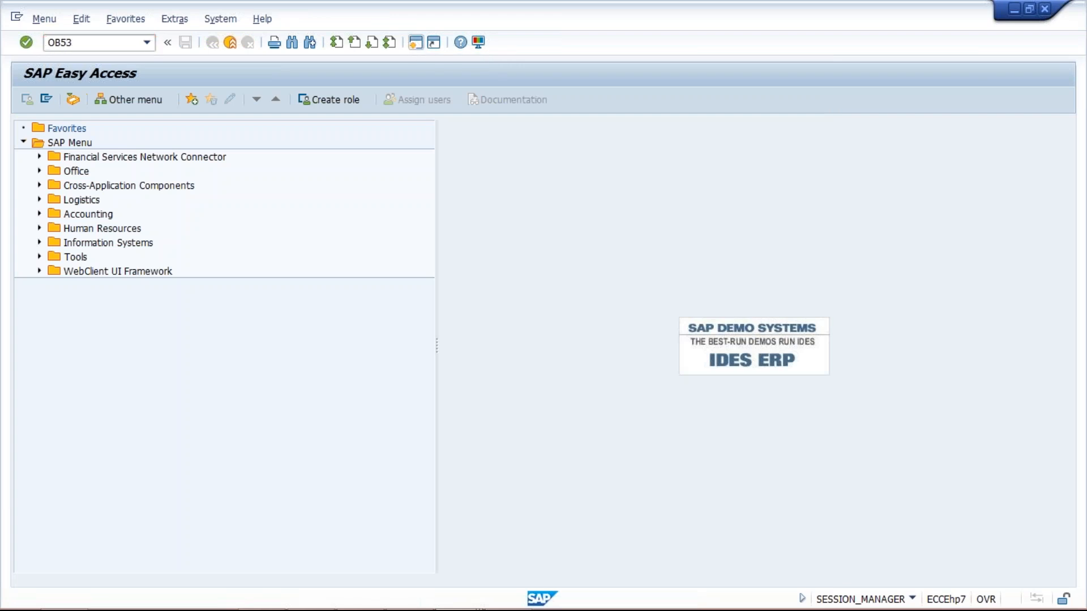
key(Return)
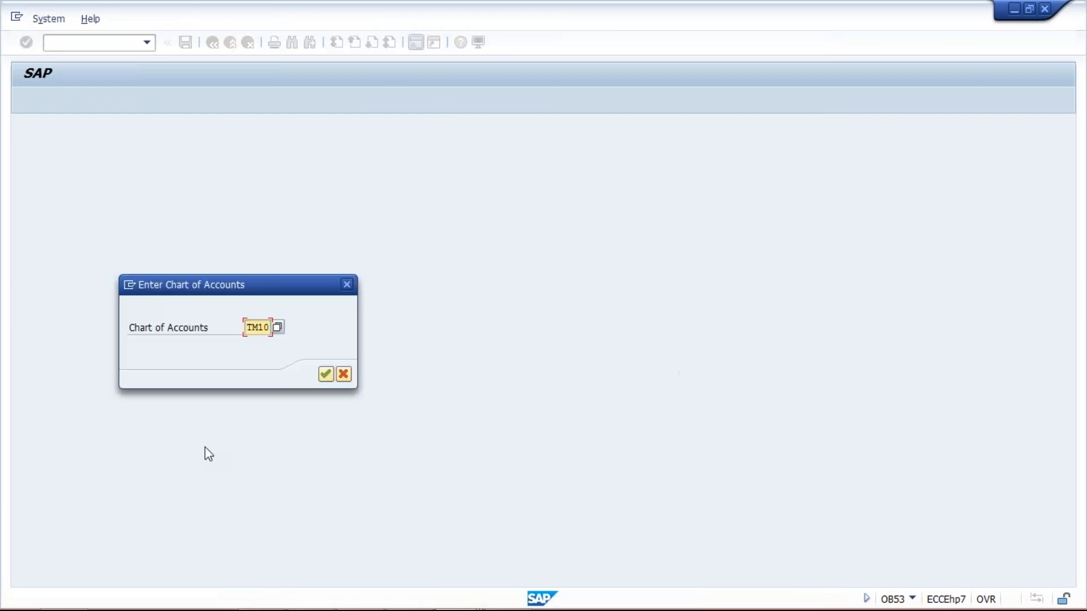
key(Return)
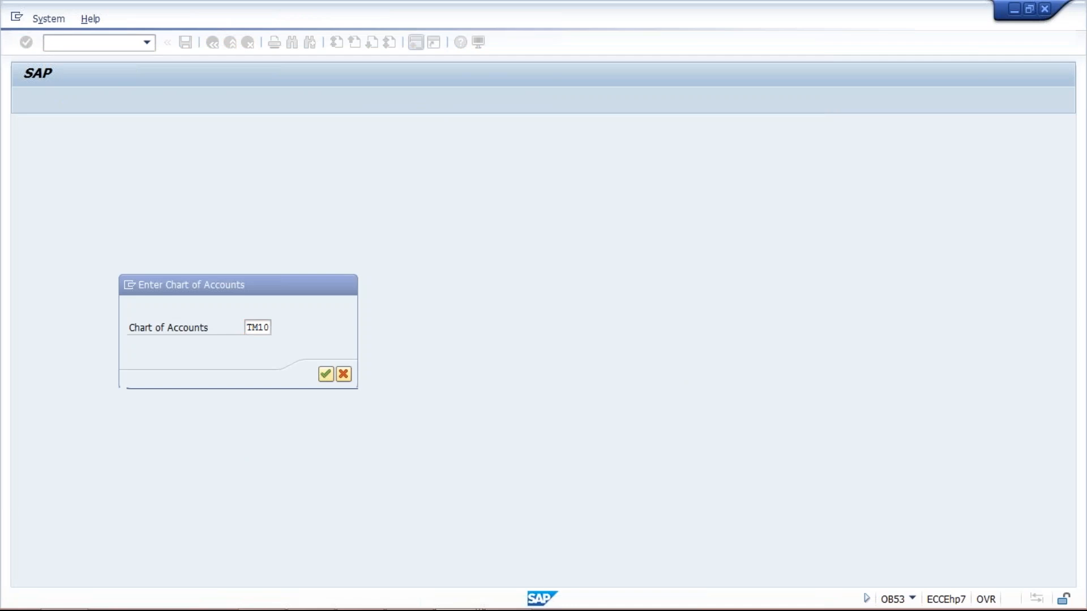
Step: Assign account 1021 to P&L statement account type X, save it with the proposed customizing request, and return to the PowerPoint configuration steps
drag(42, 220, 8, 218)
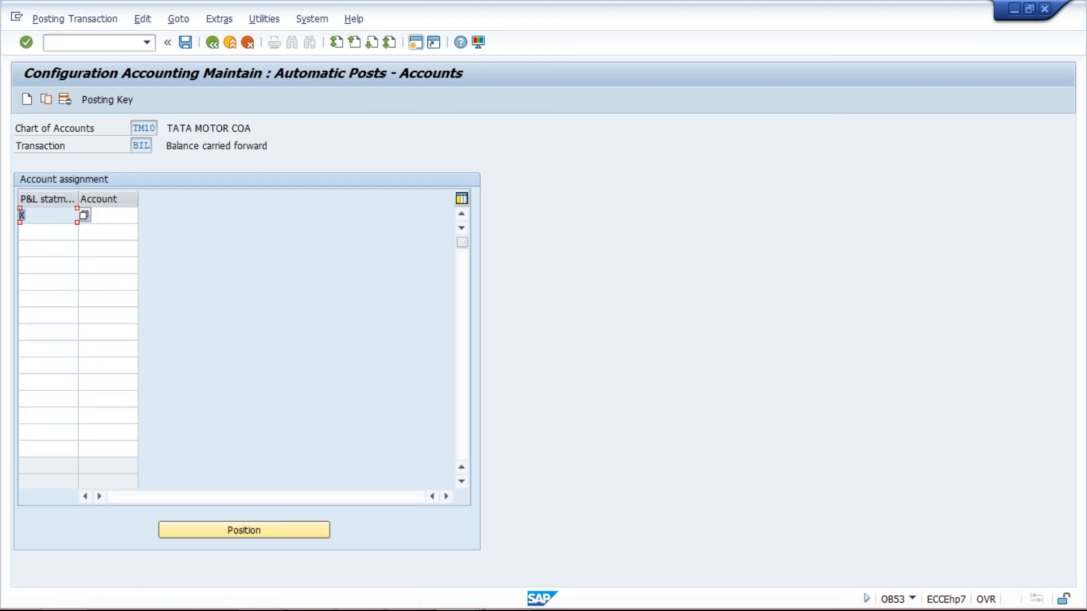
click(119, 215)
text(1021)
key(Return)
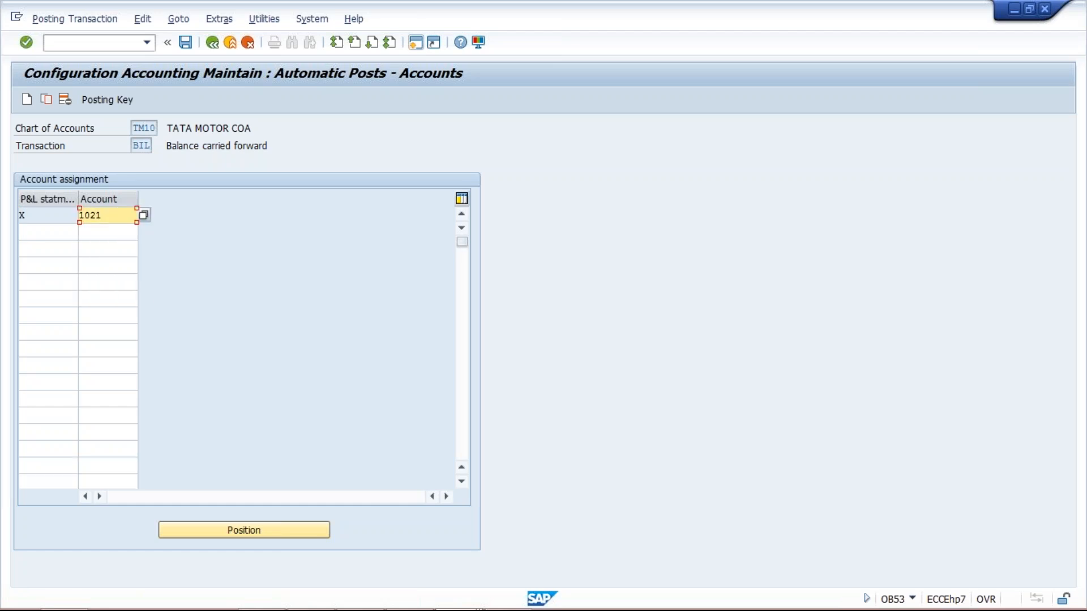
key(ctrl+s)
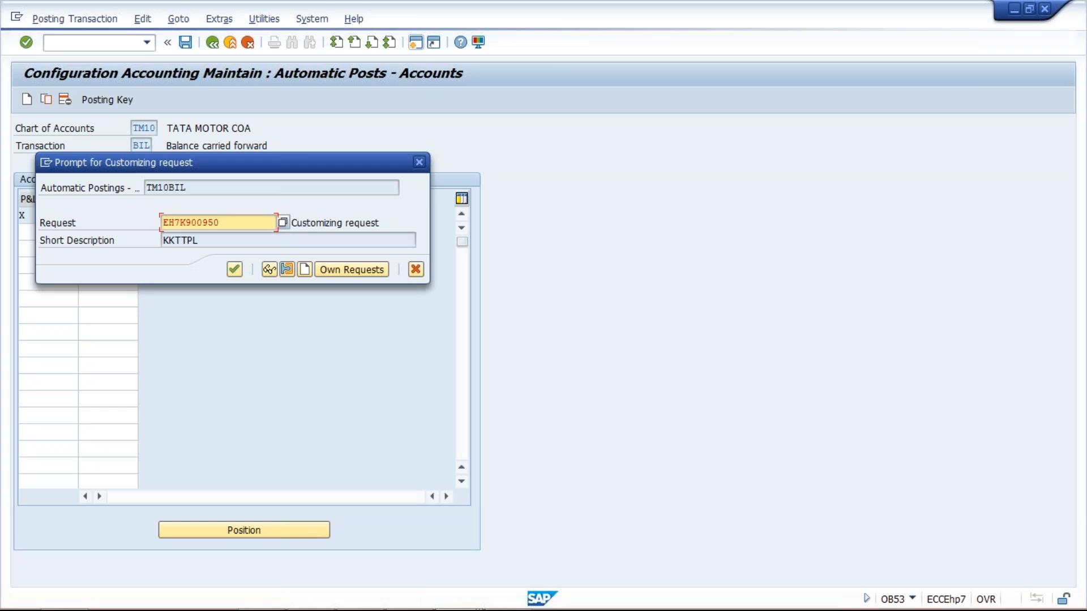
click(229, 276)
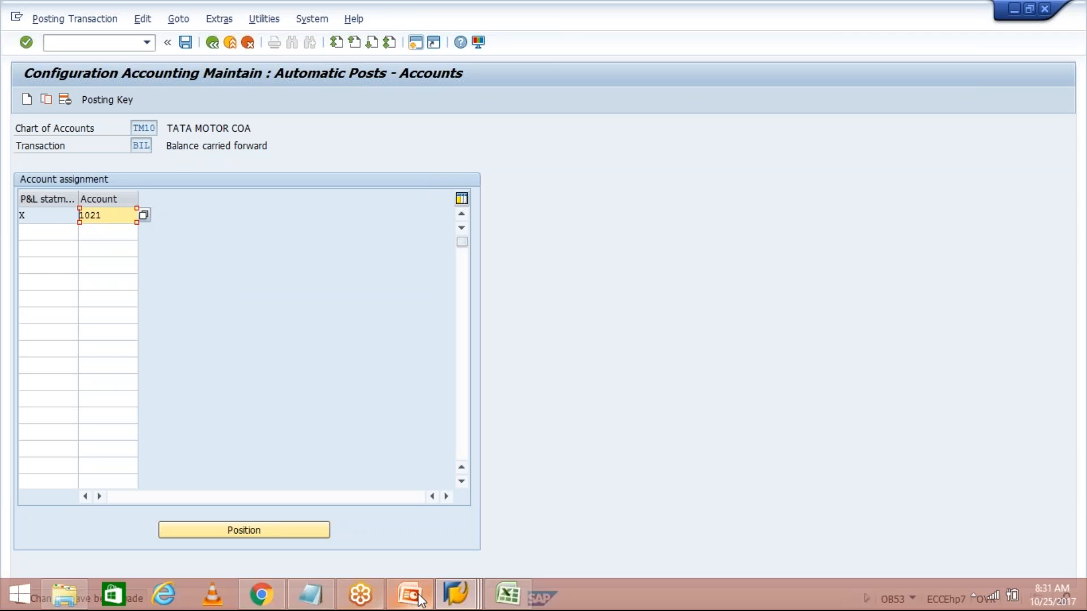
click(420, 601)
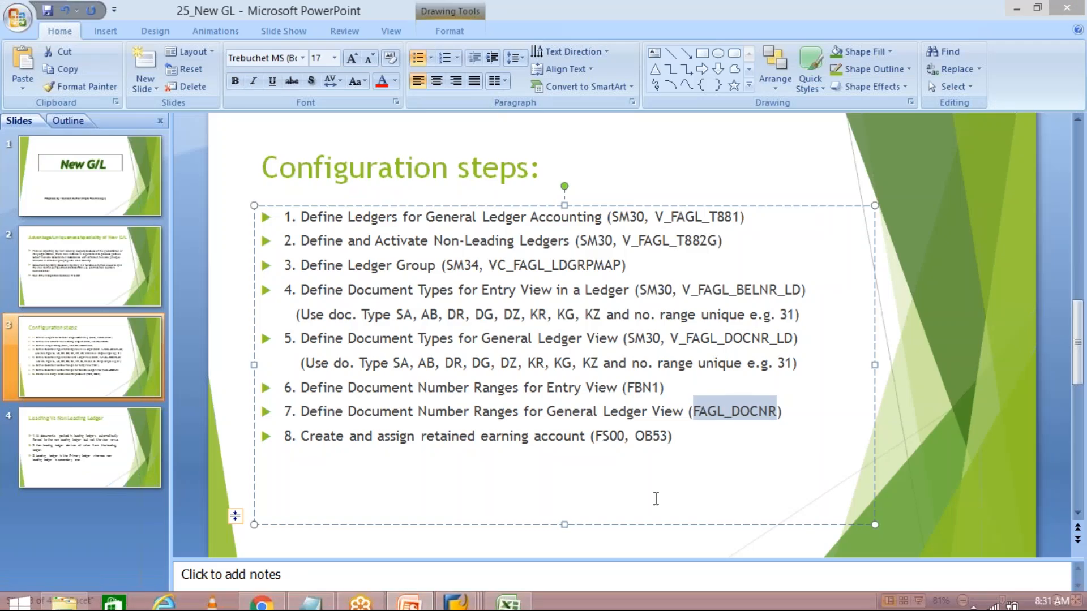